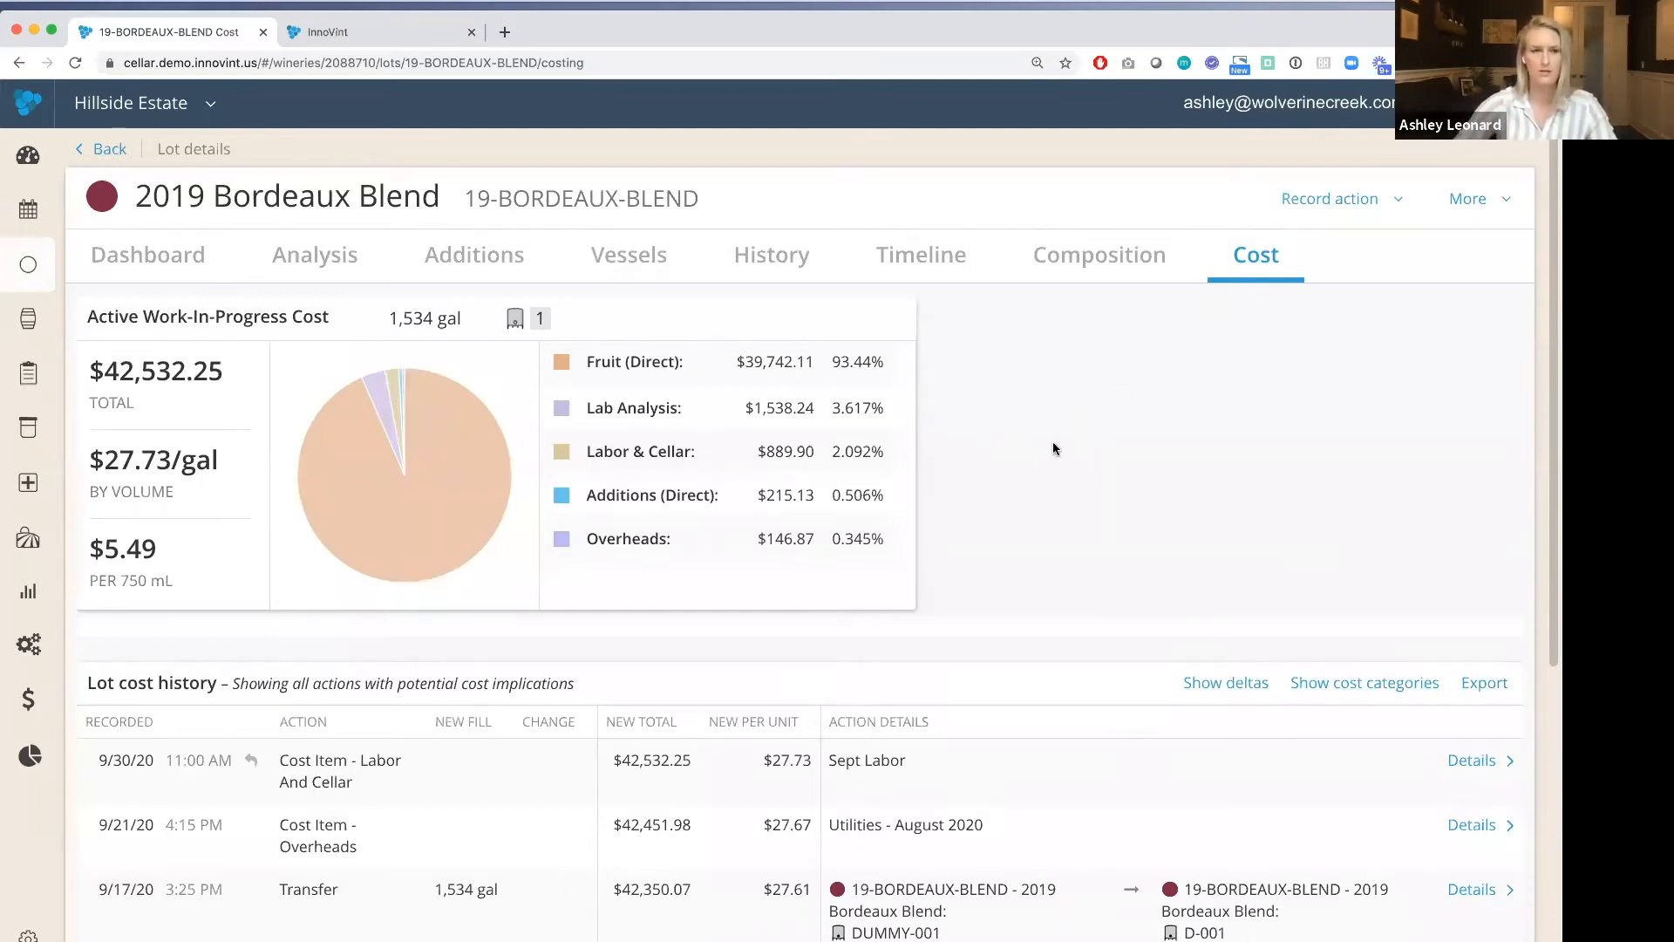
Step: Open the cost breakdown of the lot 19-CS-HEV-RSV from the lot list
mouse_move(44, 271)
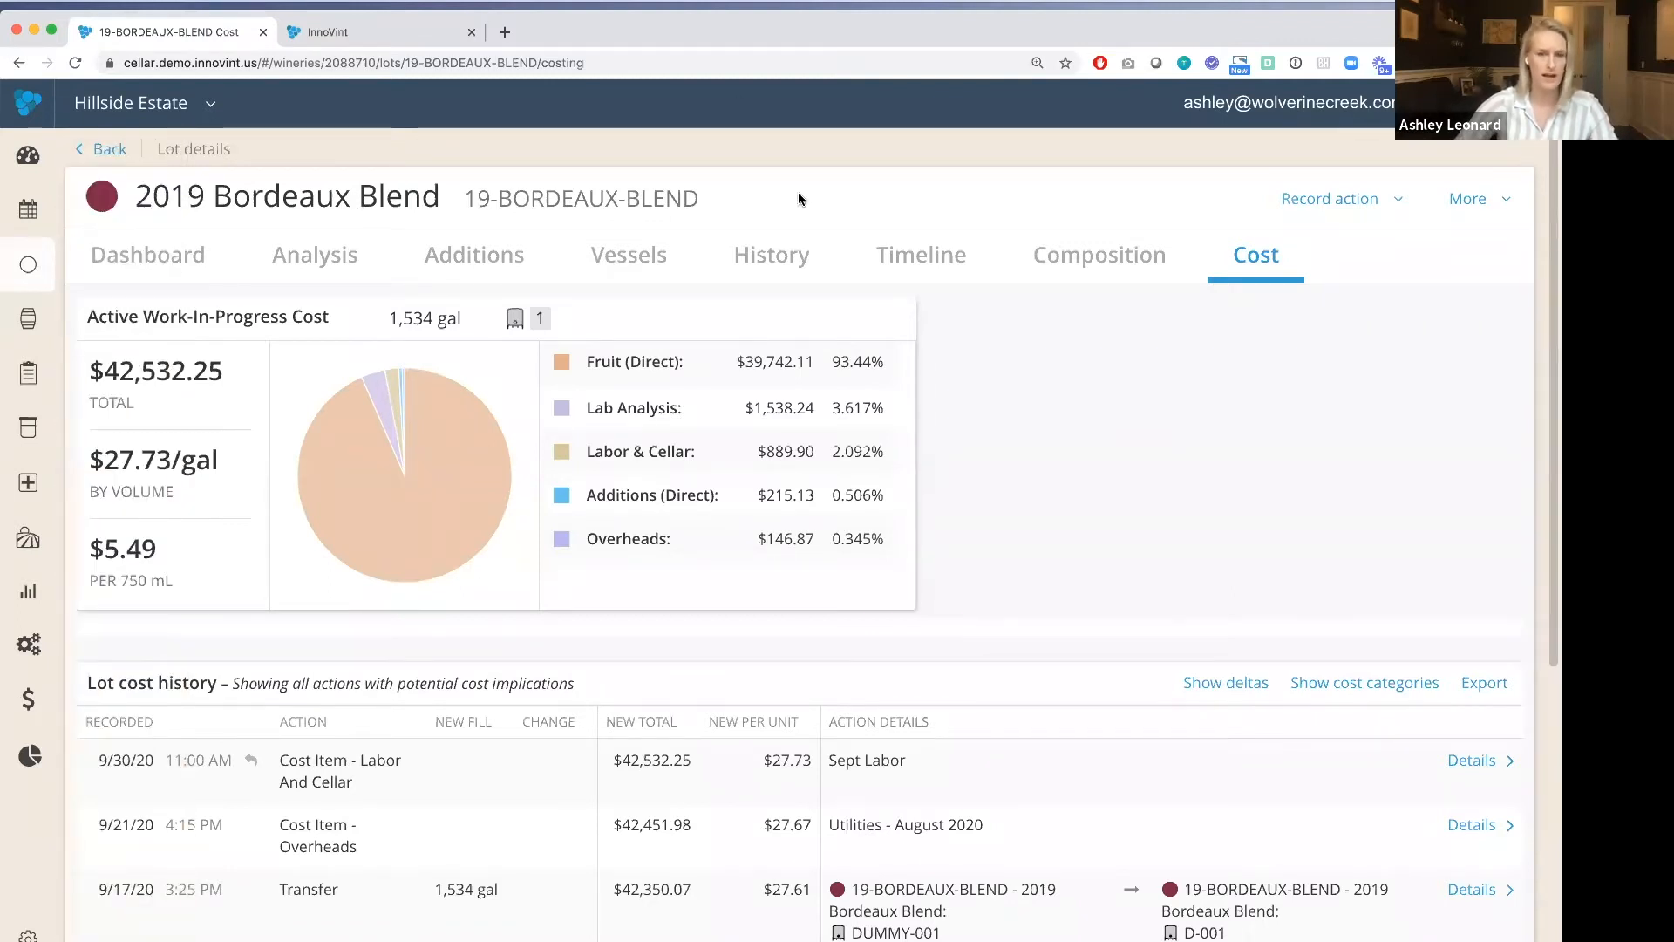
click(35, 273)
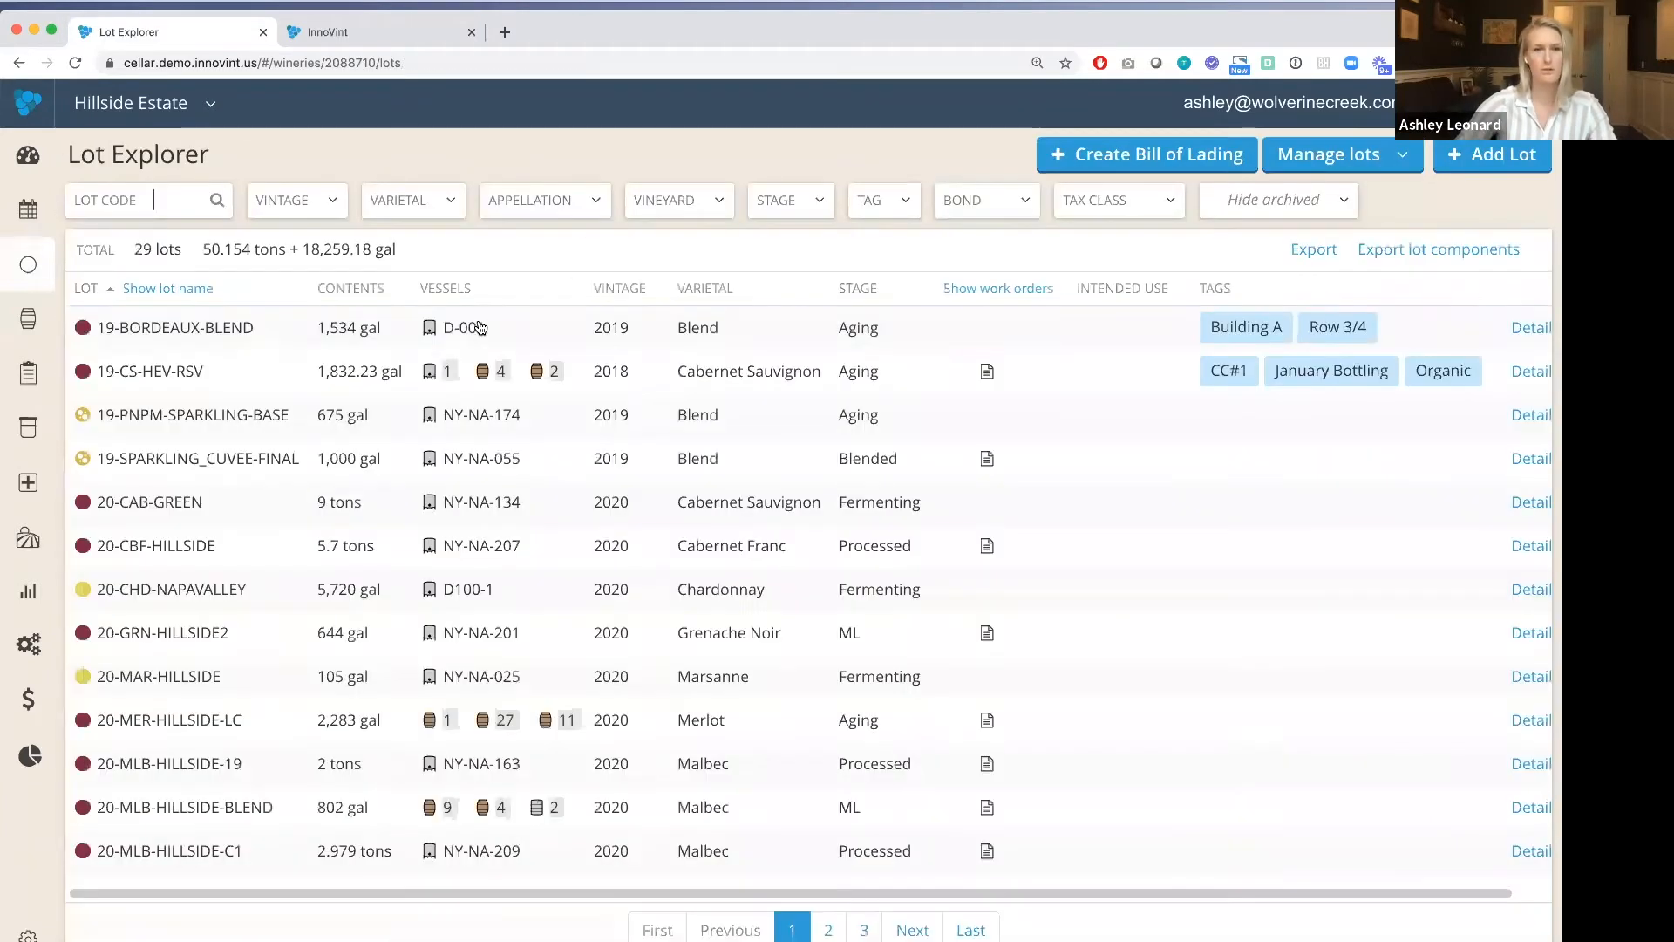
click(269, 369)
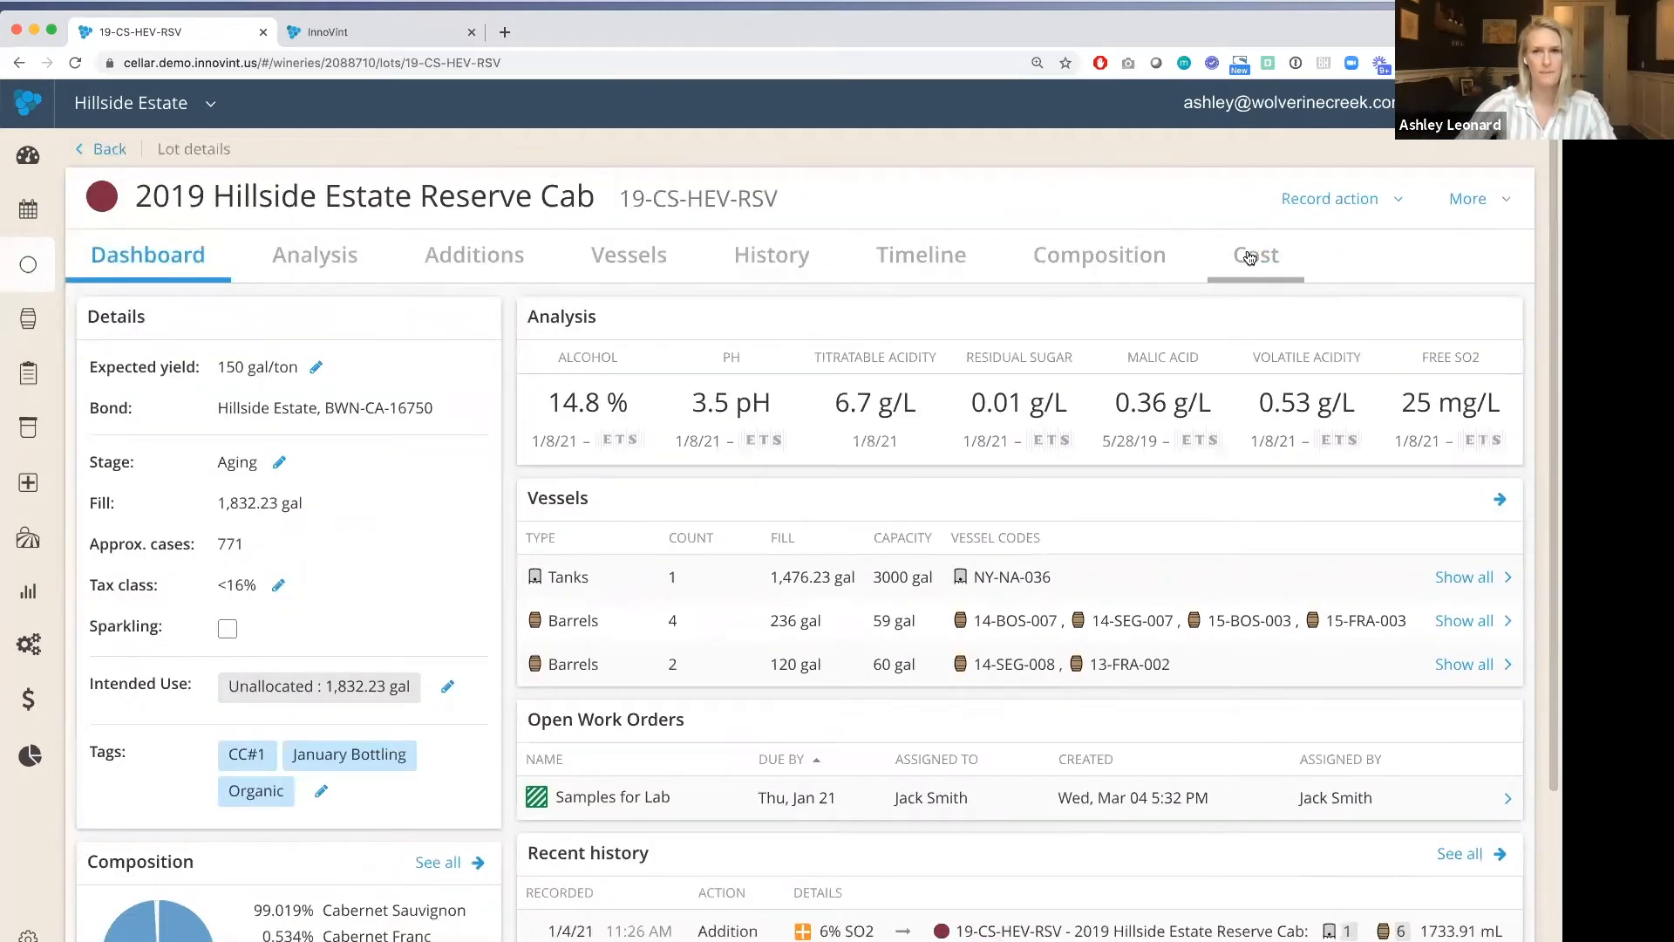
click(1249, 258)
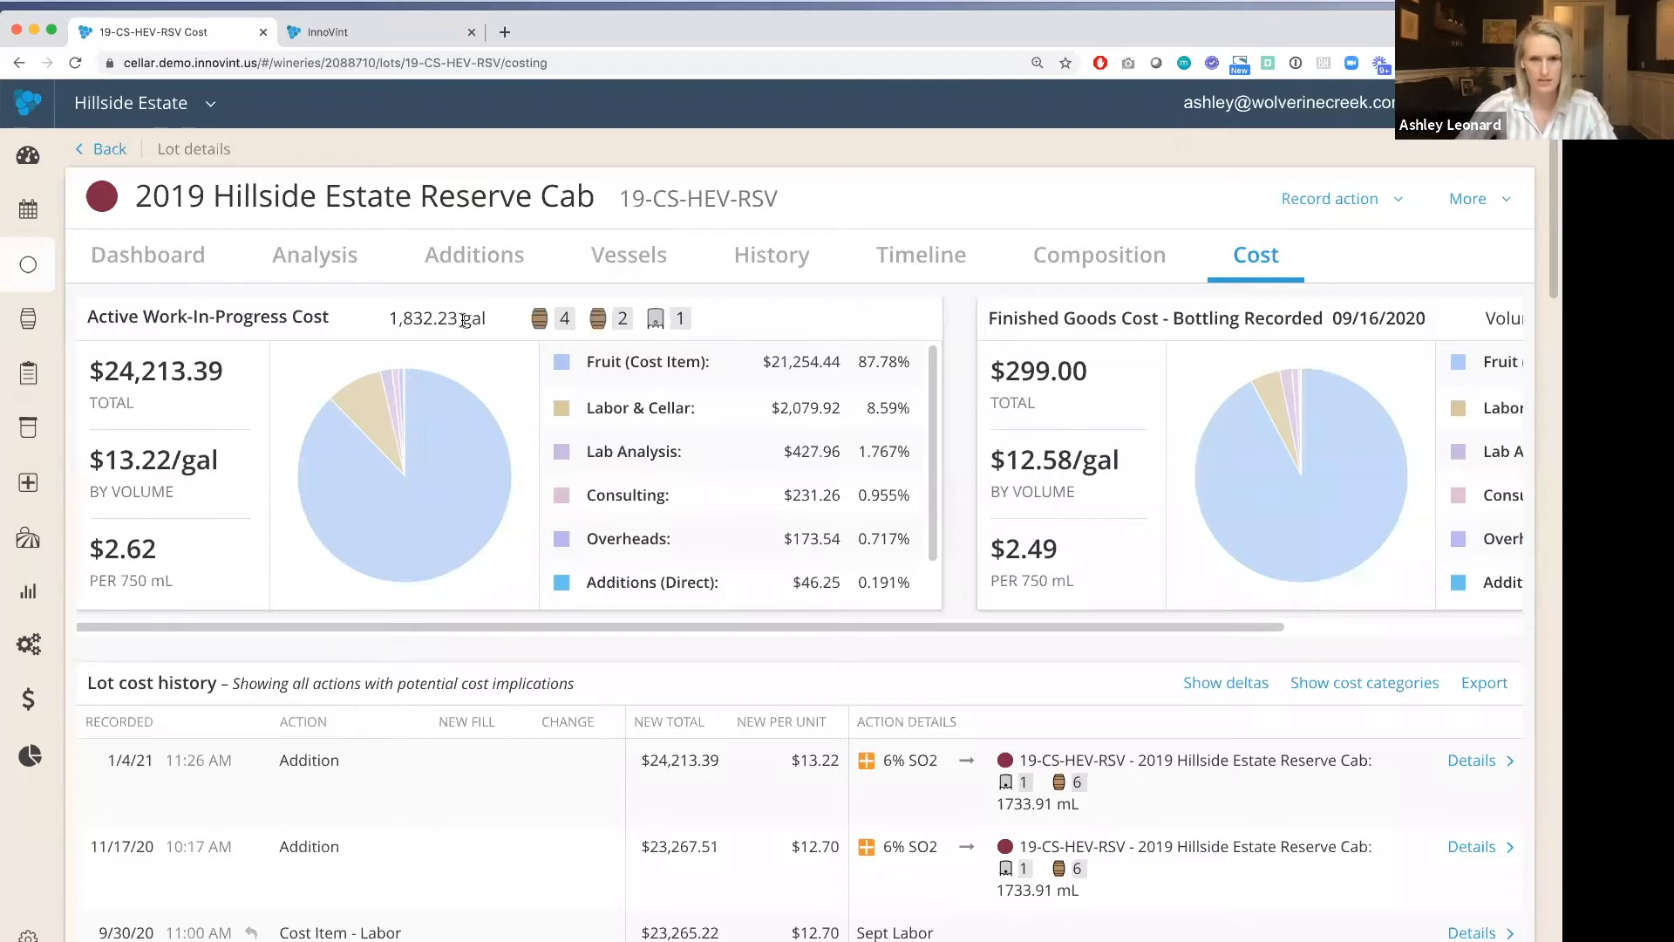
Step: Review the lot's cost history, then its work-in-progress and finished goods cost breakdowns
scroll(662, 621, down, 4)
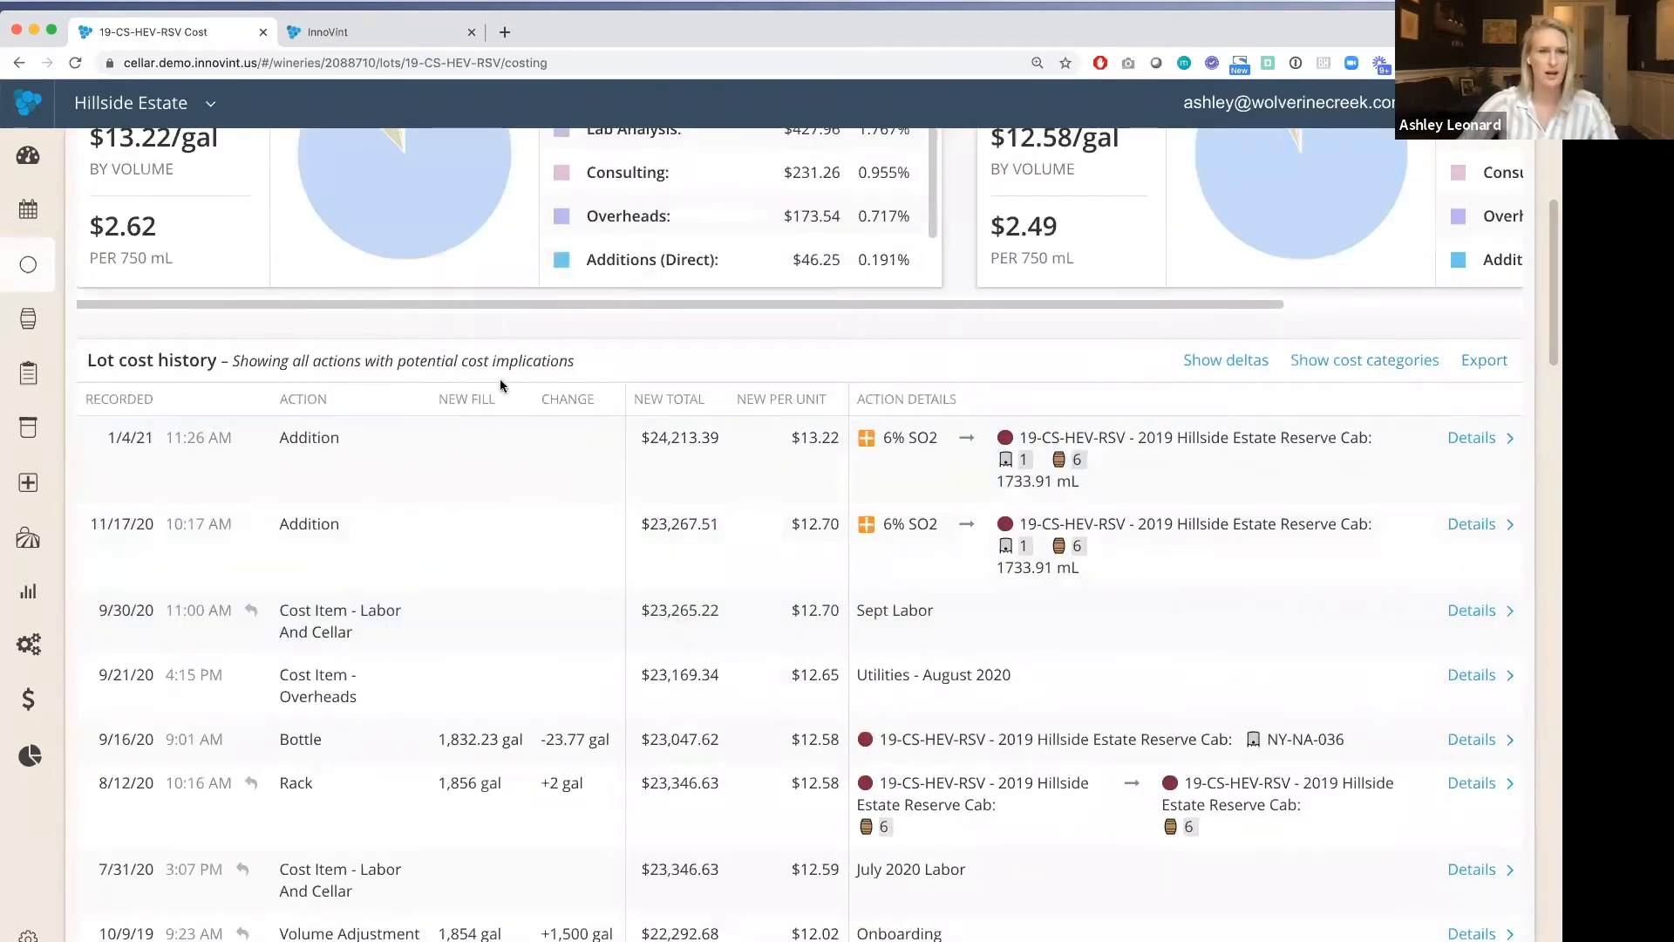
scroll(576, 607, down, 1)
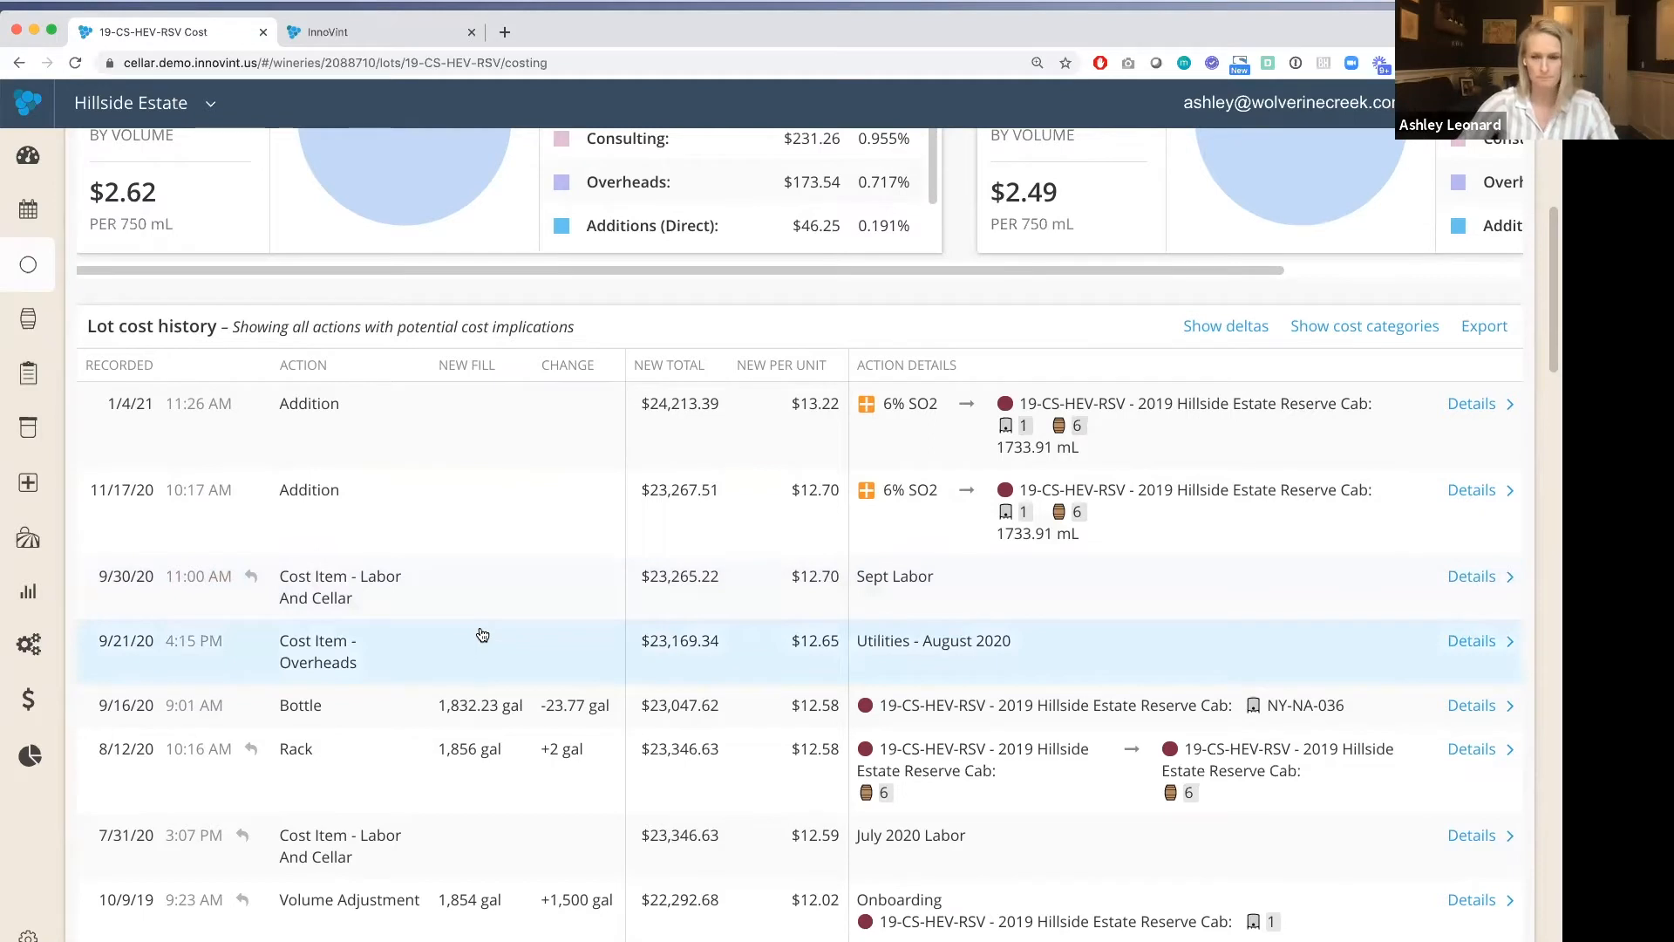
scroll(482, 635, up, 2)
scroll(480, 627, up, 6)
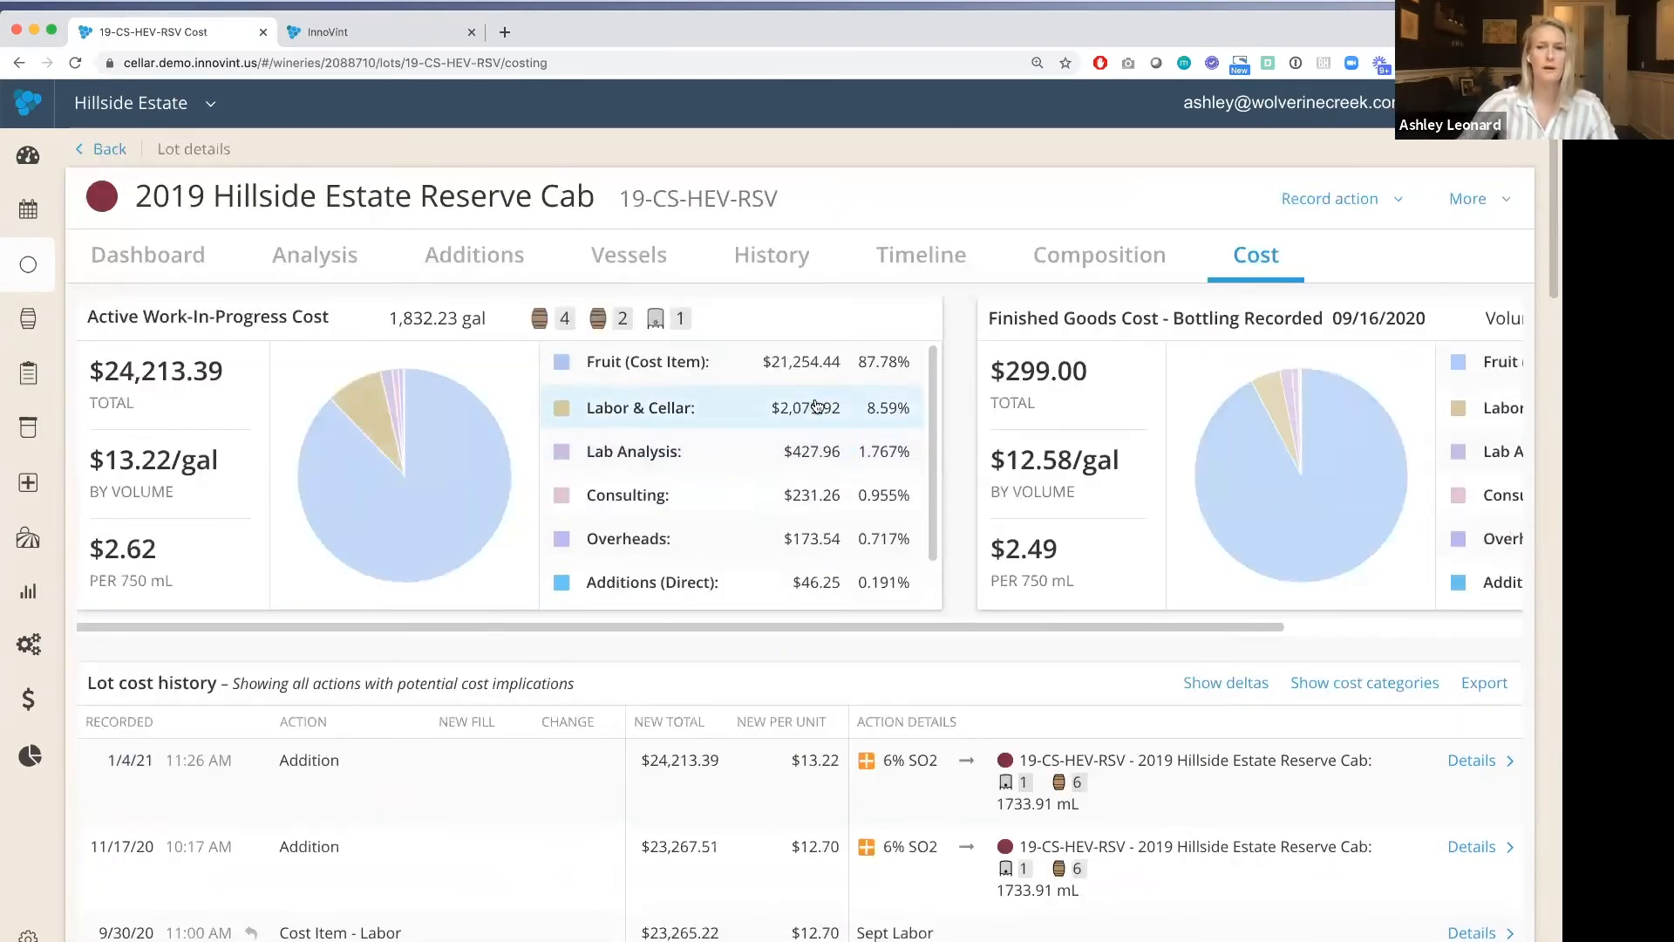
mouse_move(1358, 480)
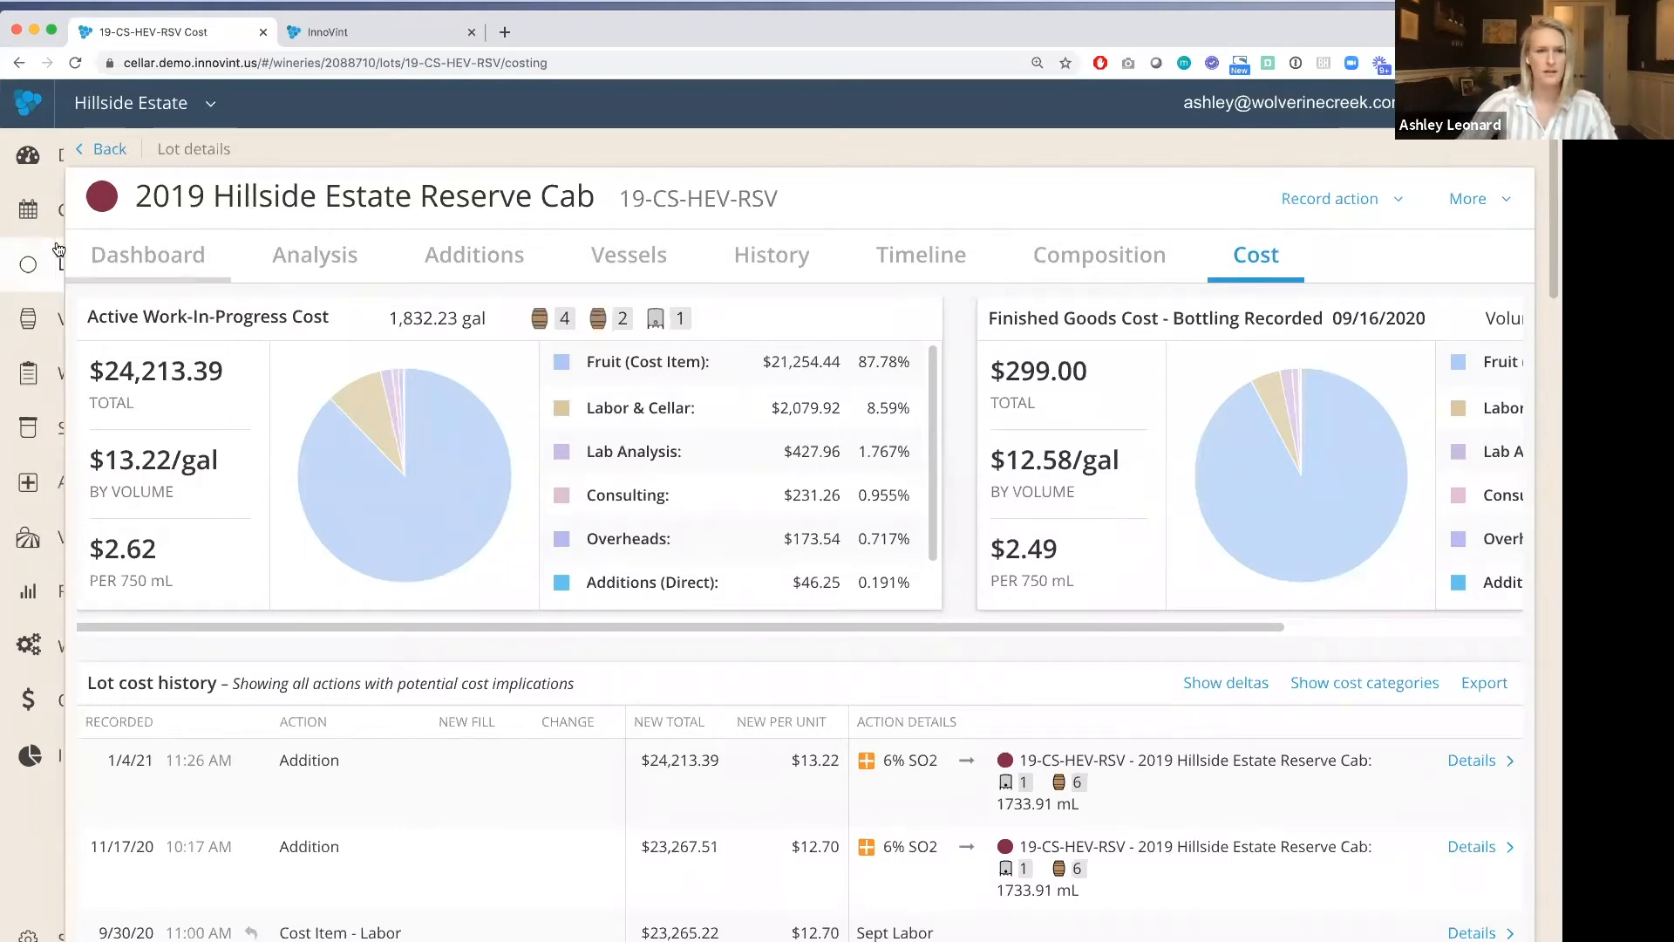
Step: Open the Lot Cost Report and set its as-of date to 12/31/20
mouse_move(48, 268)
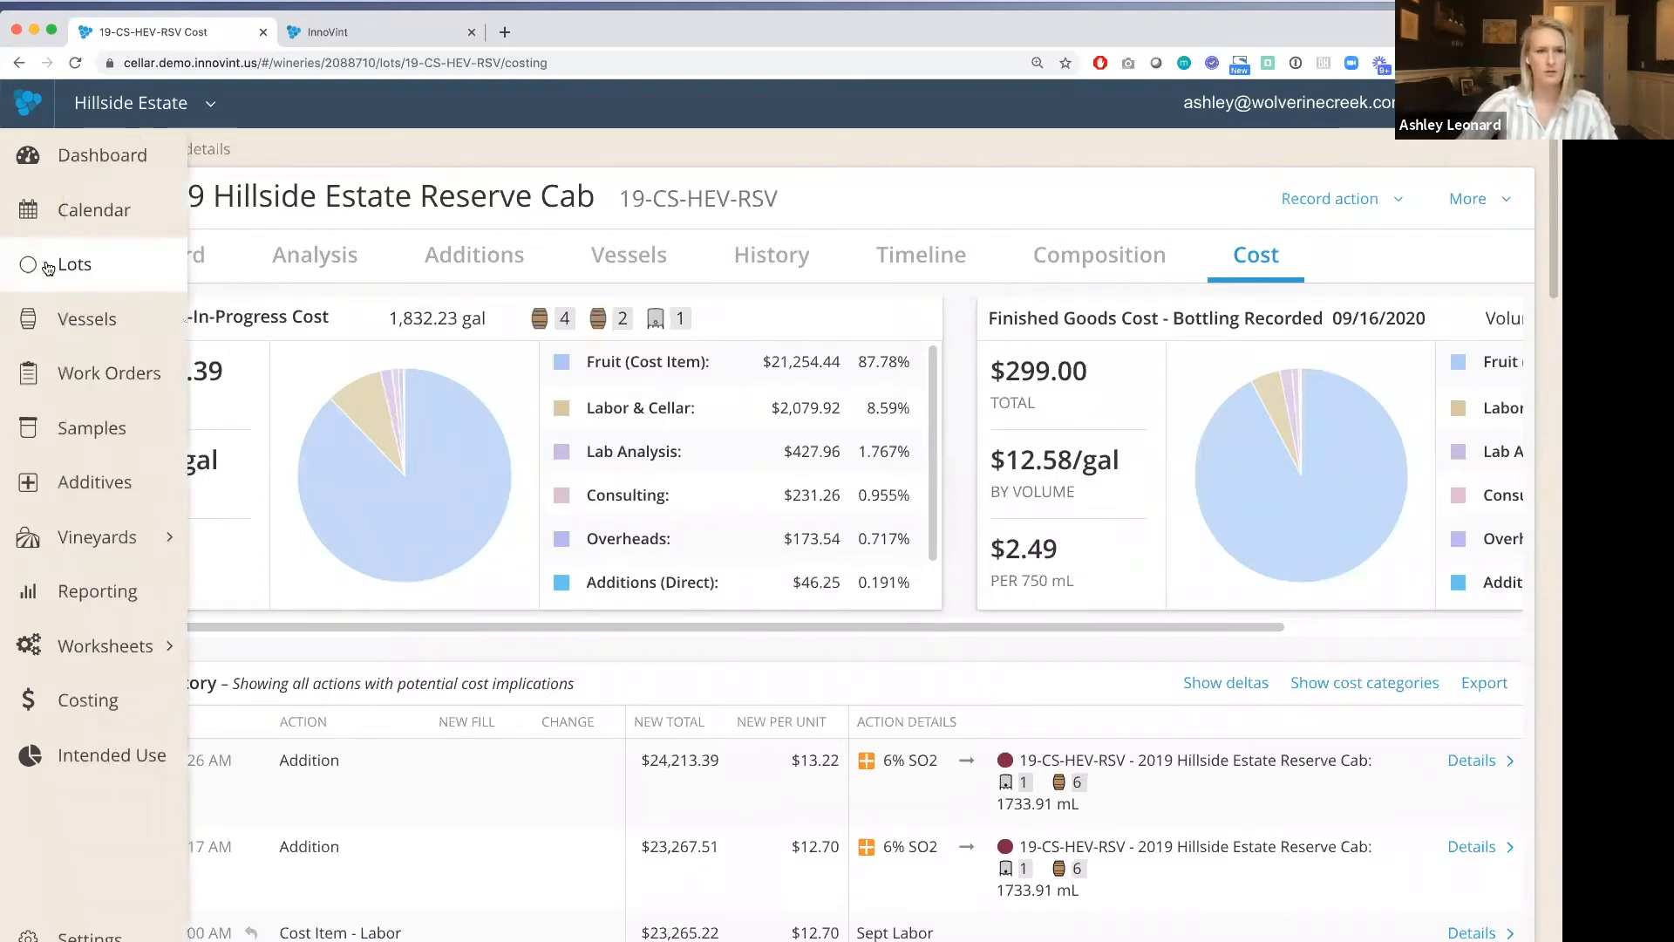
click(62, 708)
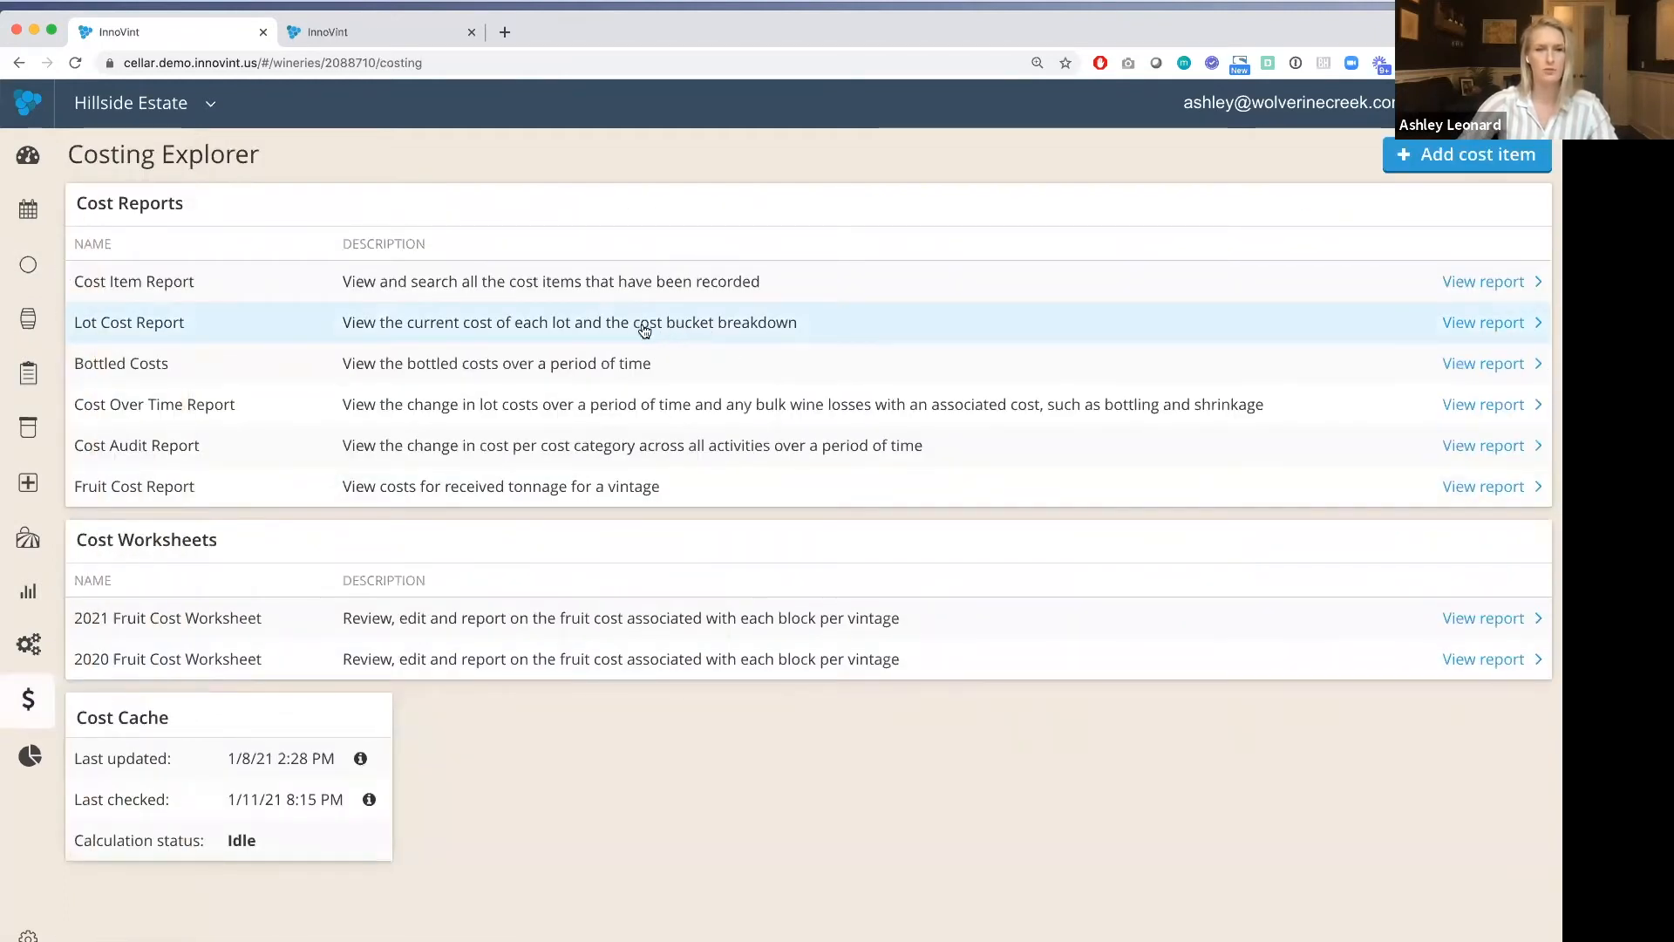
click(600, 328)
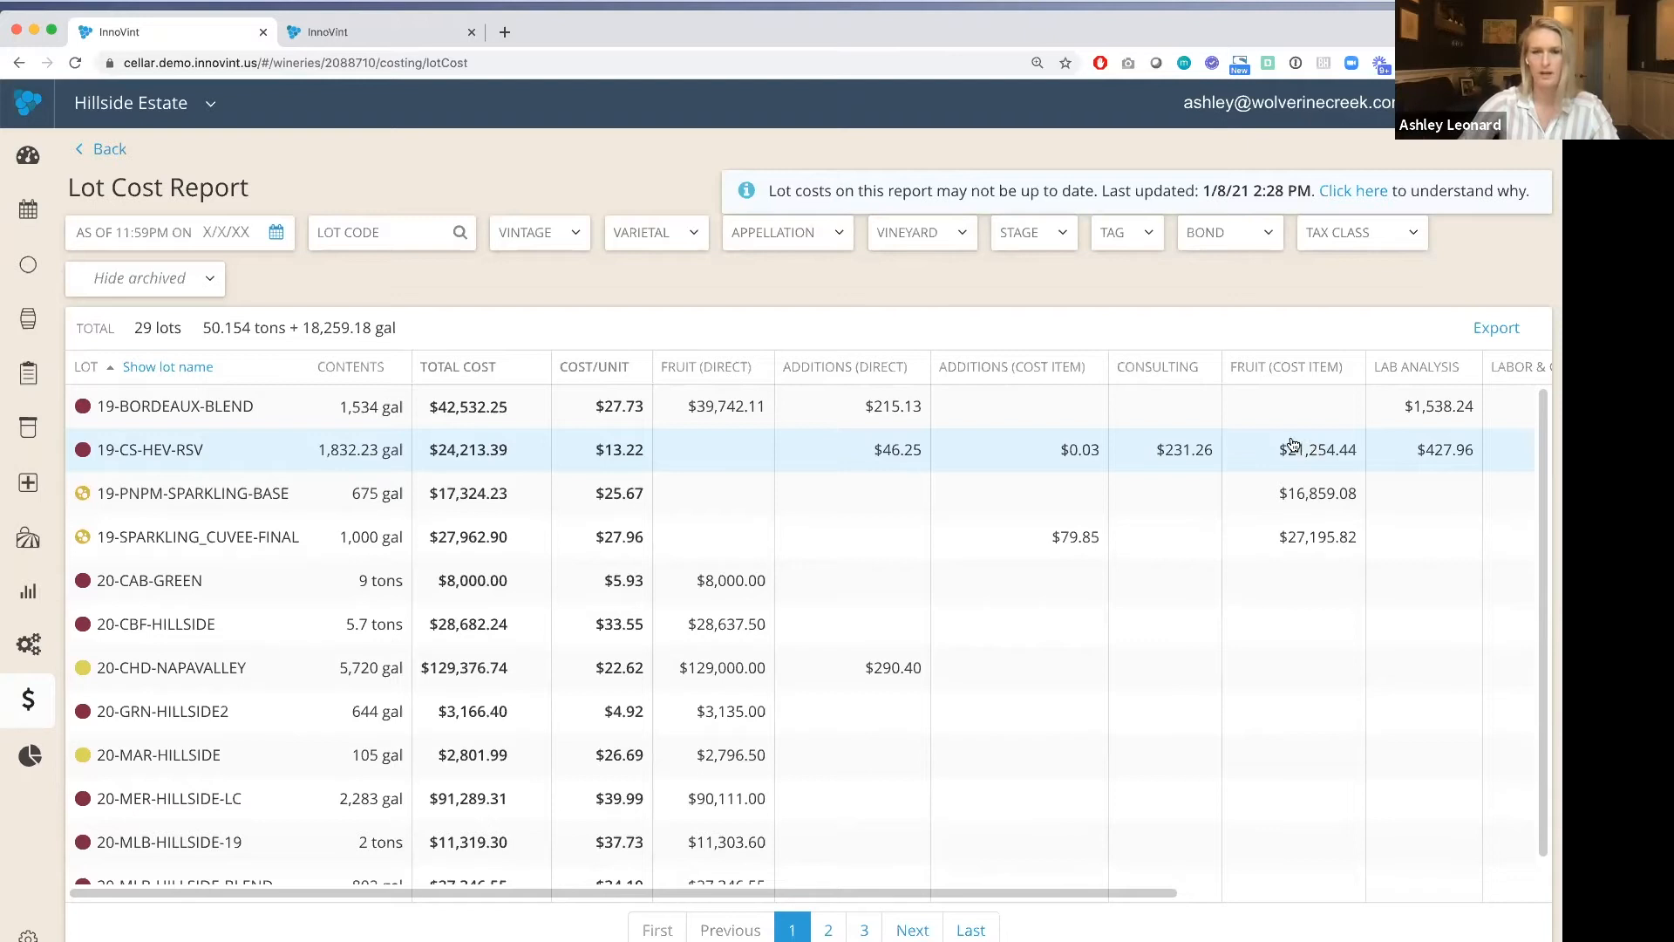
click(277, 234)
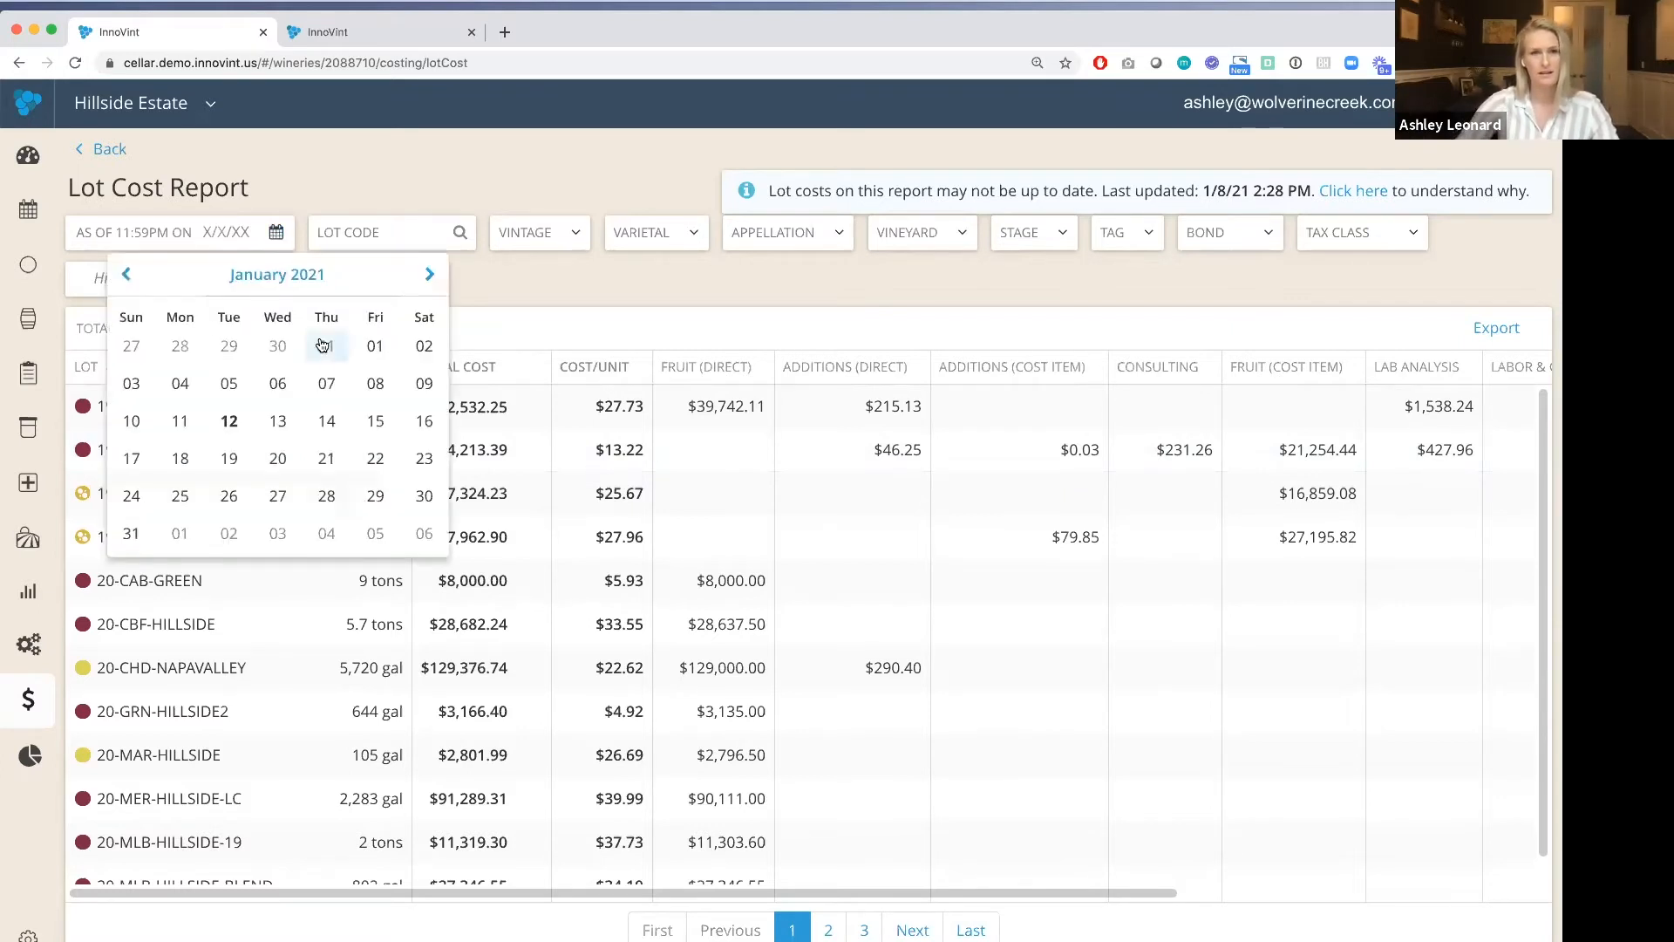
click(323, 348)
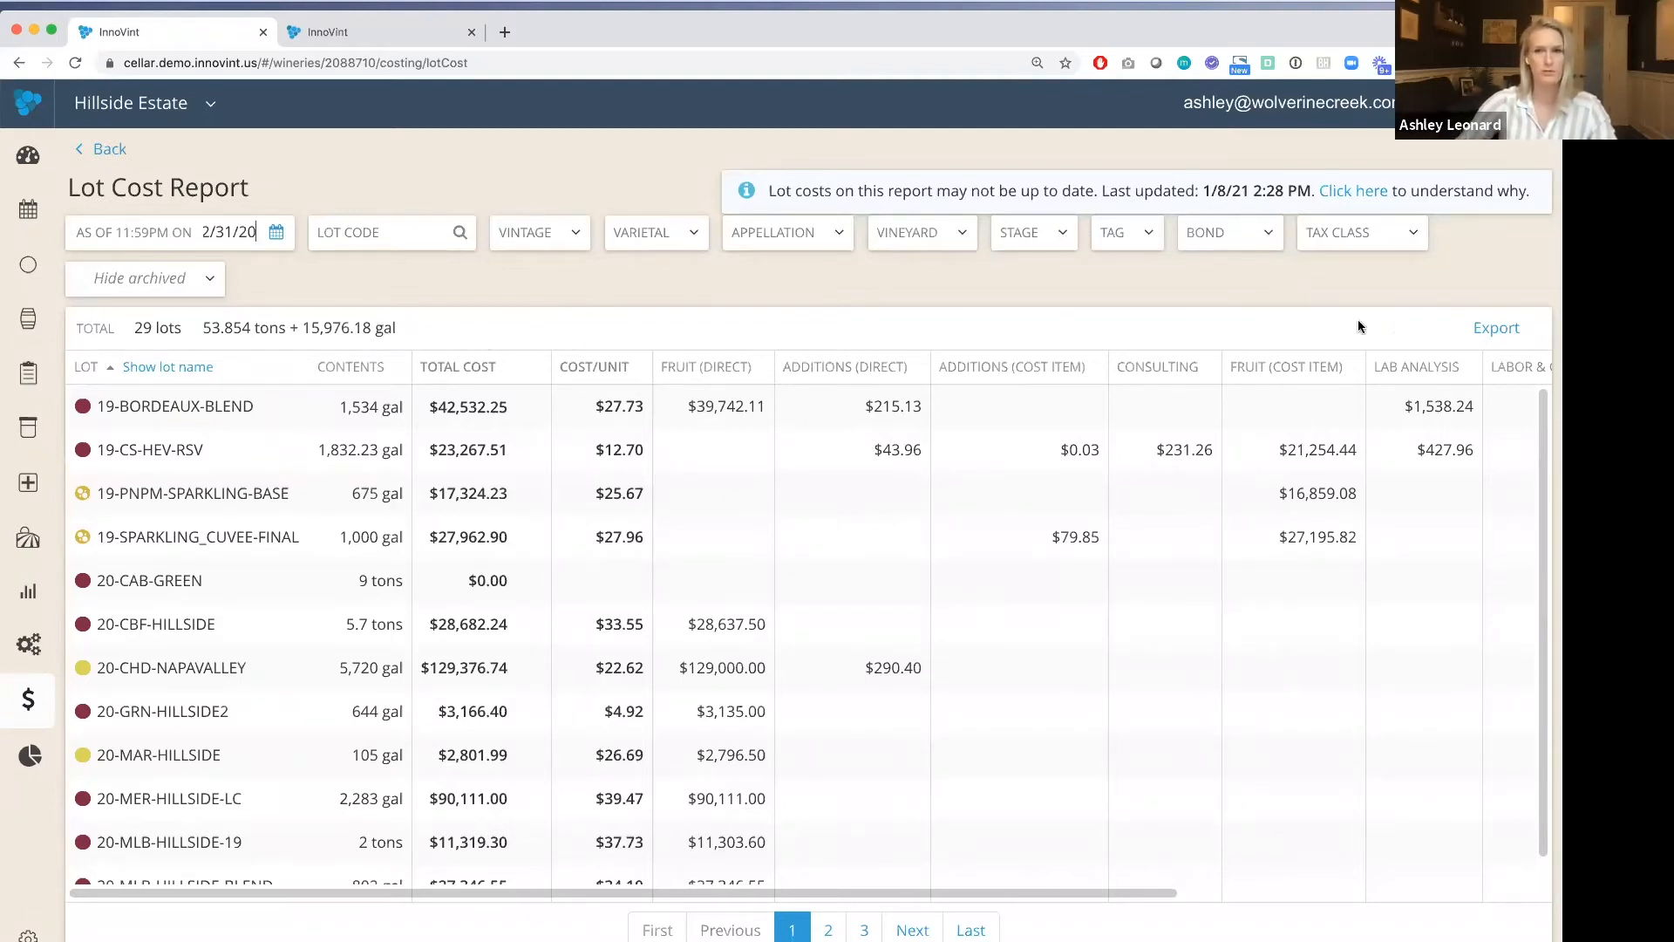
Step: Export the Lot Cost Report and open the downloaded file in Excel in an enlarged window
click(1507, 340)
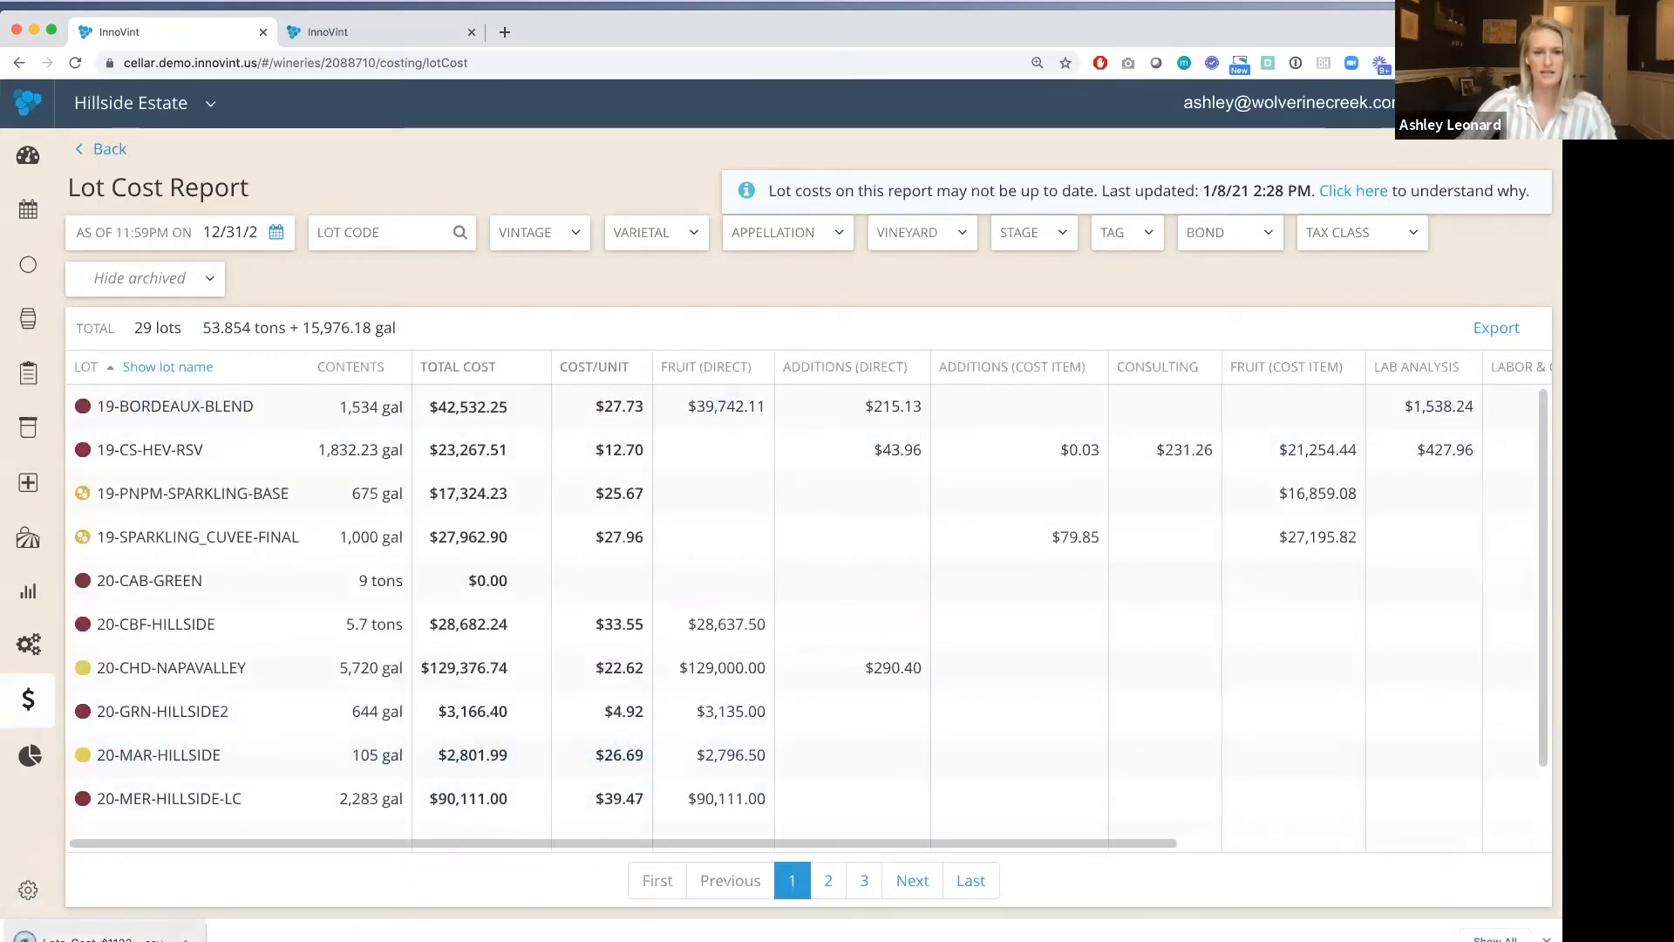
click(101, 940)
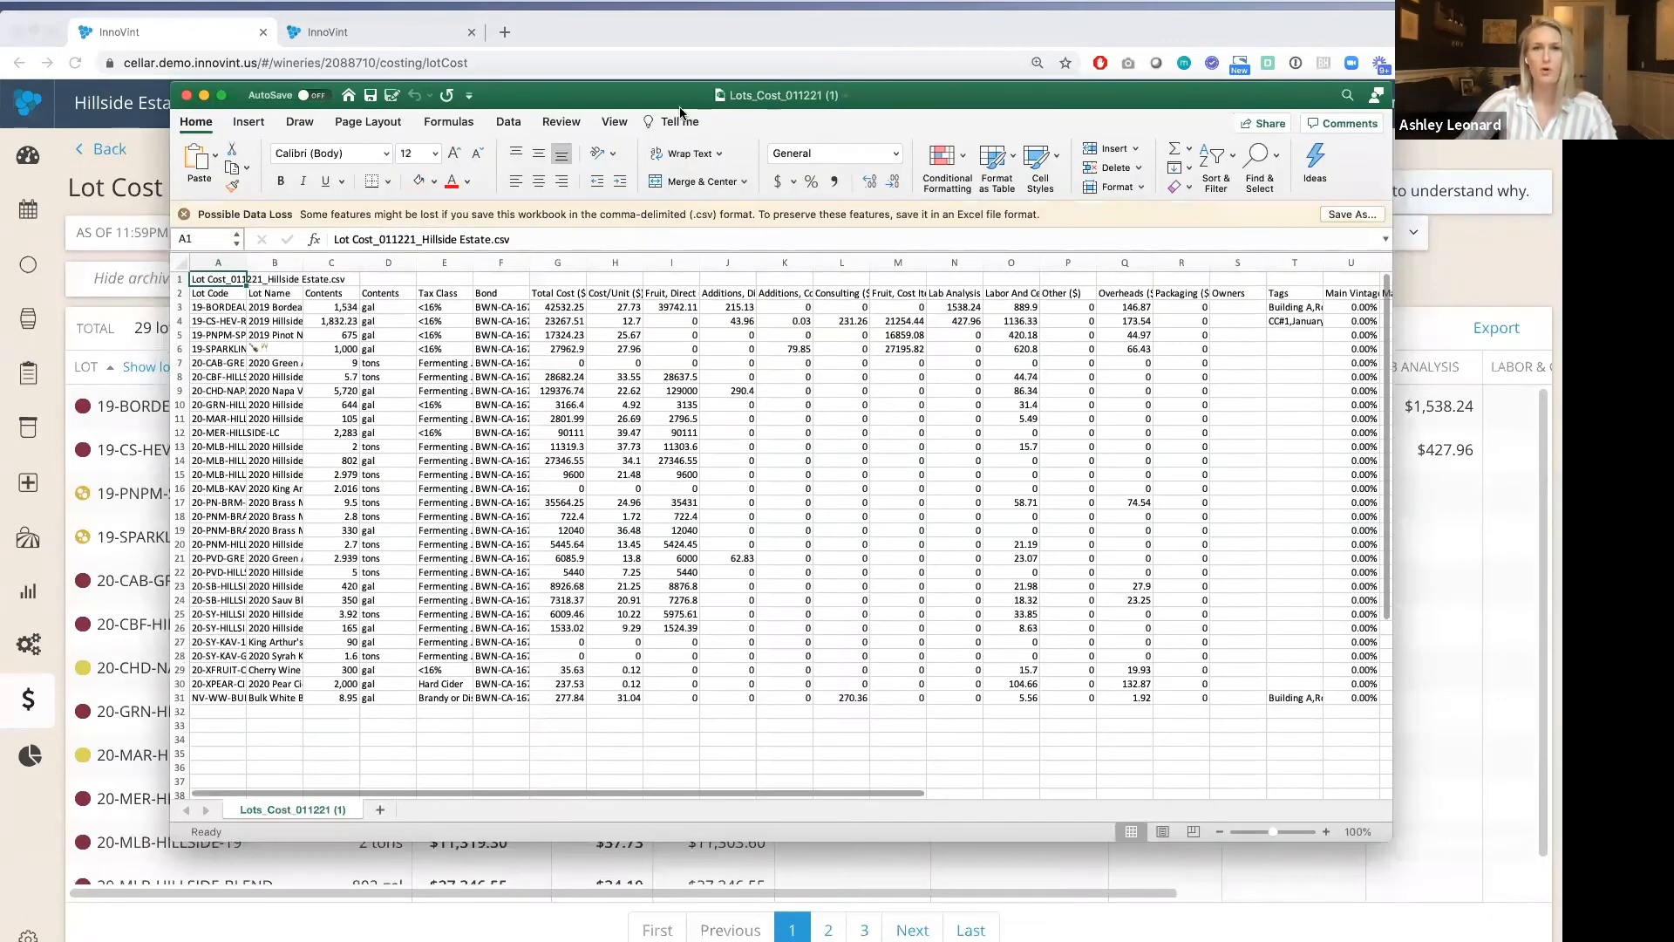
drag(661, 100, 581, 75)
drag(1300, 819, 1459, 839)
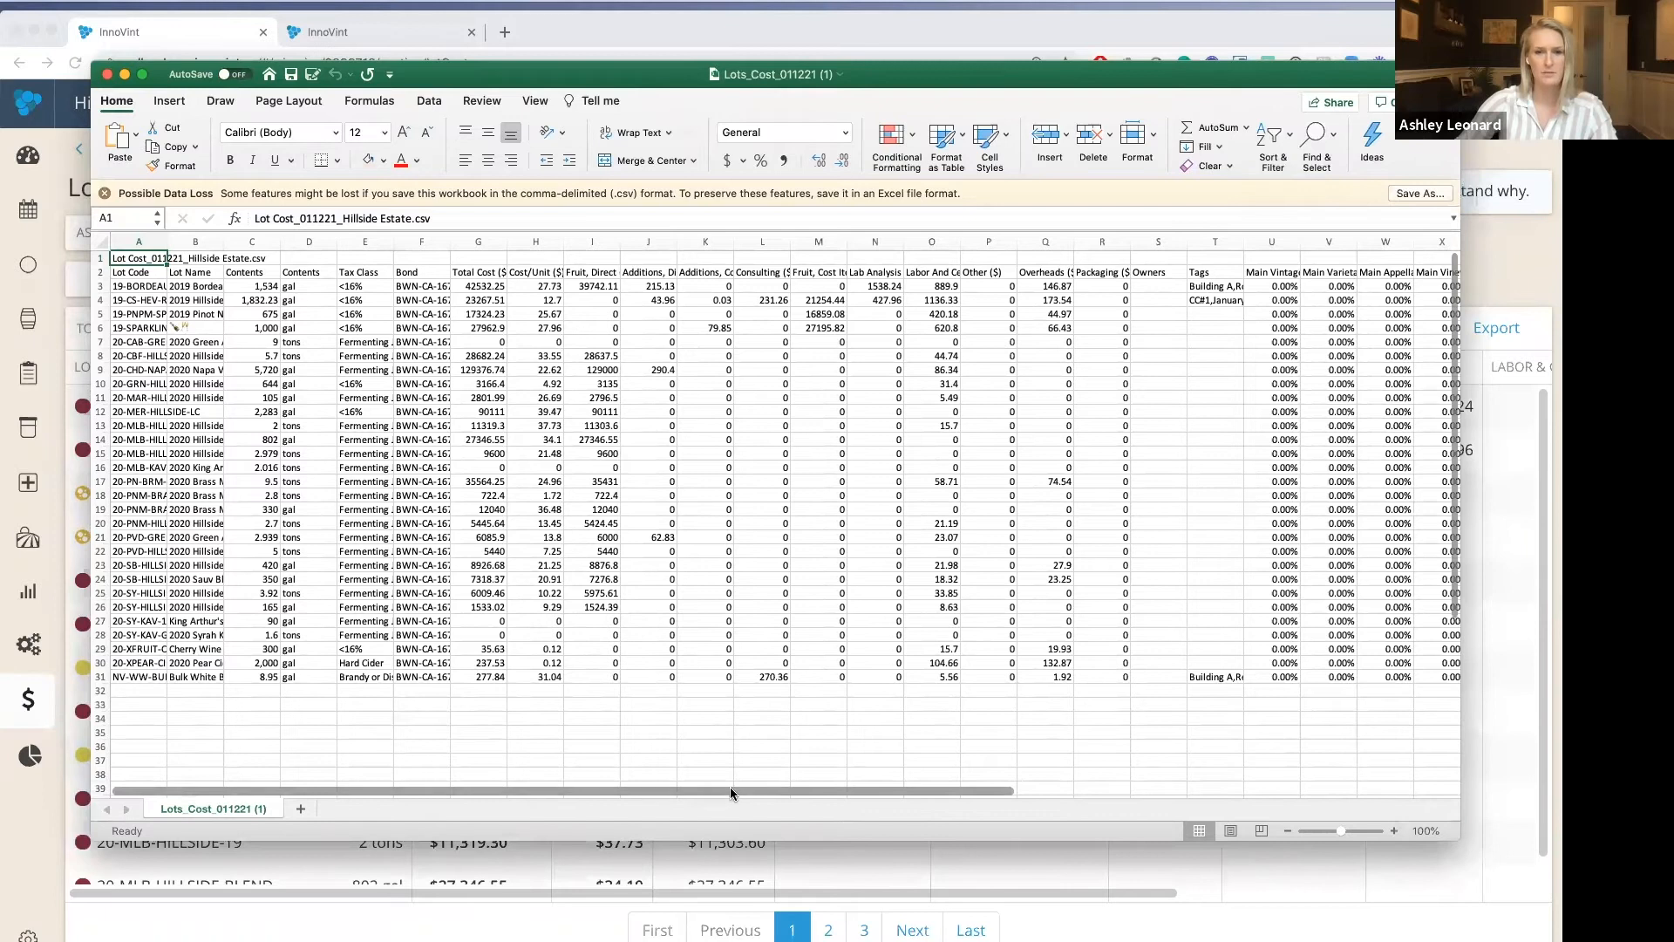
Step: Zoom the exported sheet to 130% and examine its cost category, tag and intended use columns
scroll(767, 791, right, 4)
scroll(959, 798, right, 3)
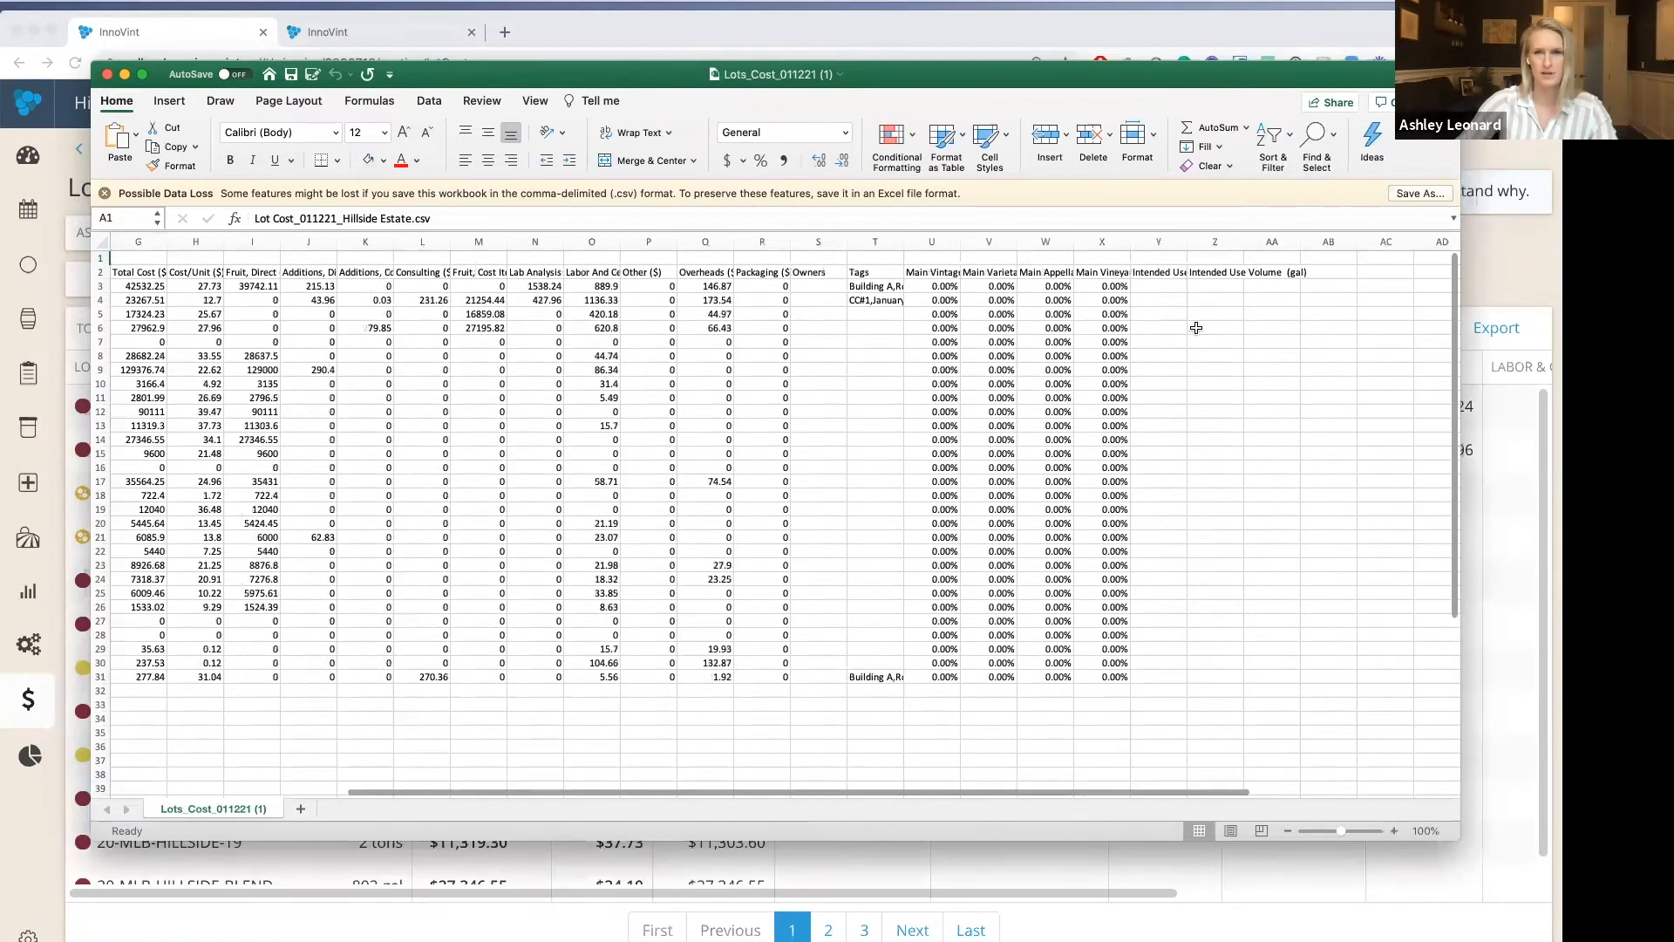
click(1394, 830)
click(1394, 830)
click(1393, 830)
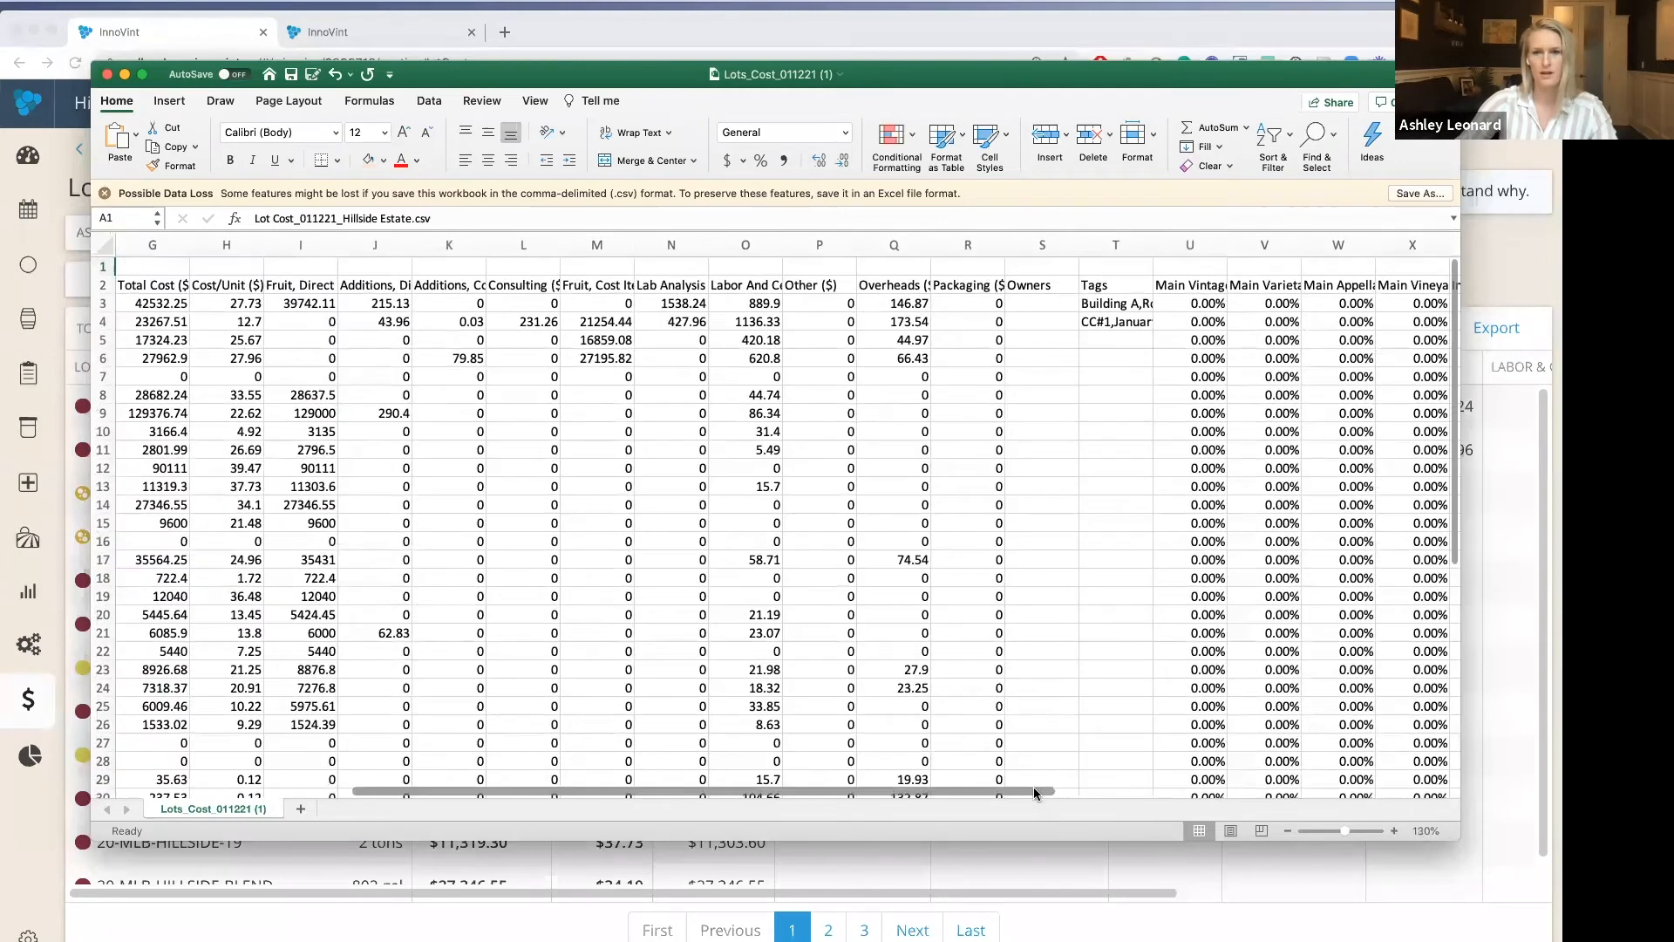
drag(1033, 787, 1226, 801)
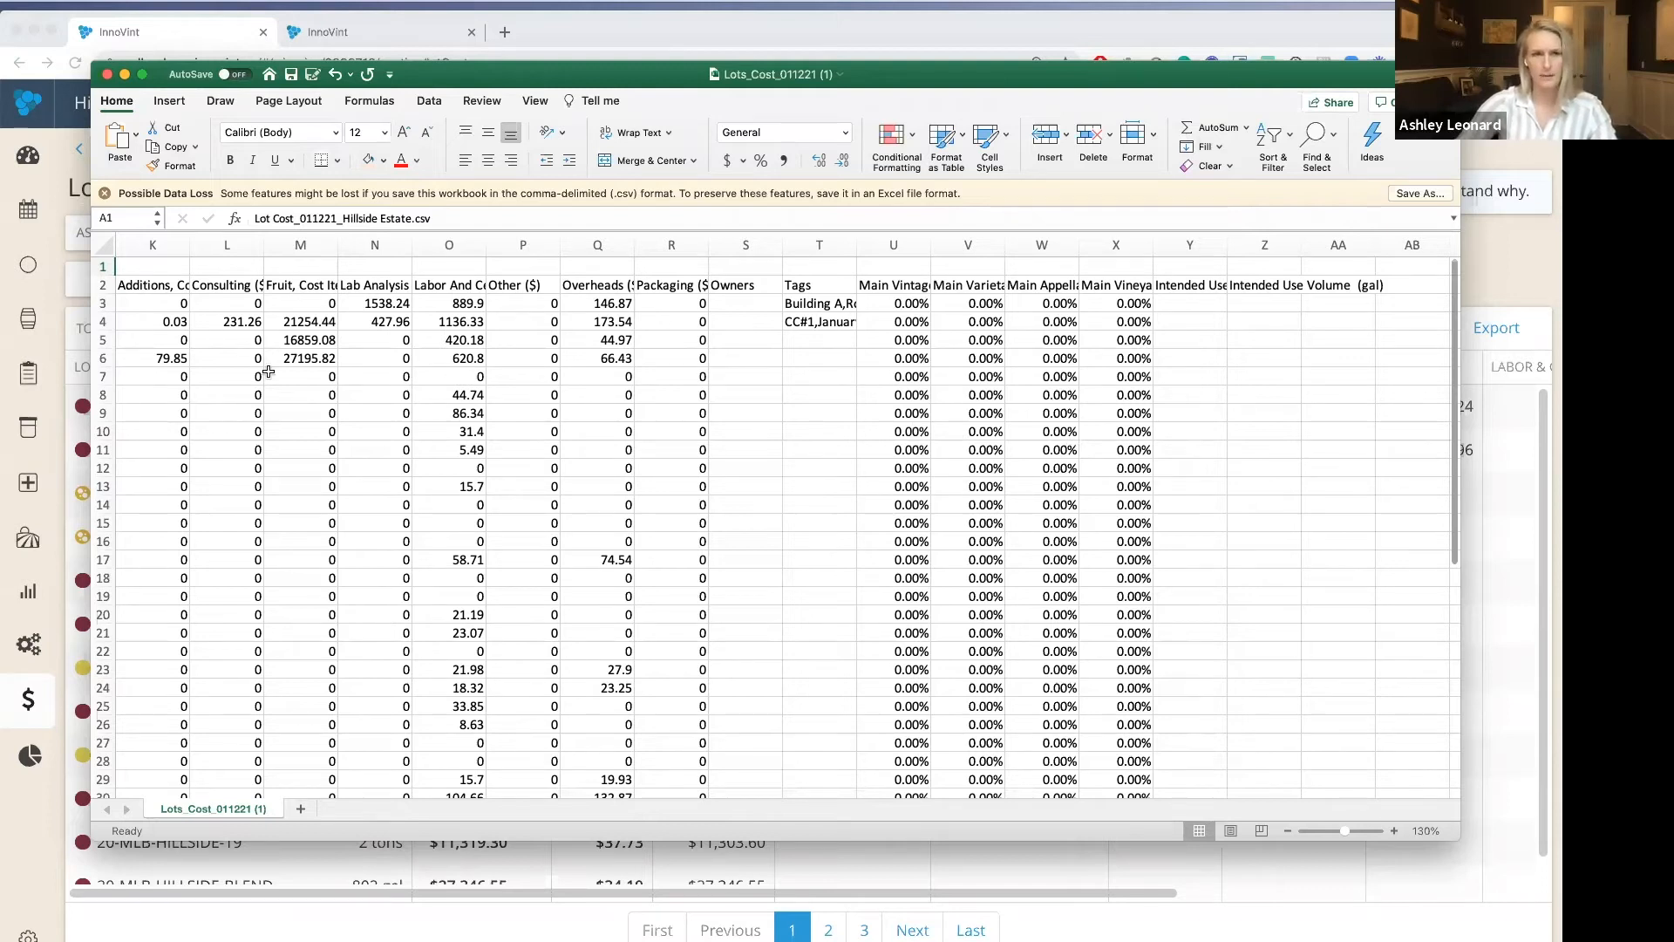
Step: Switch back to InnoVint, check the list of available wineries and open the Report Explorer with its multi-winery reports
click(71, 302)
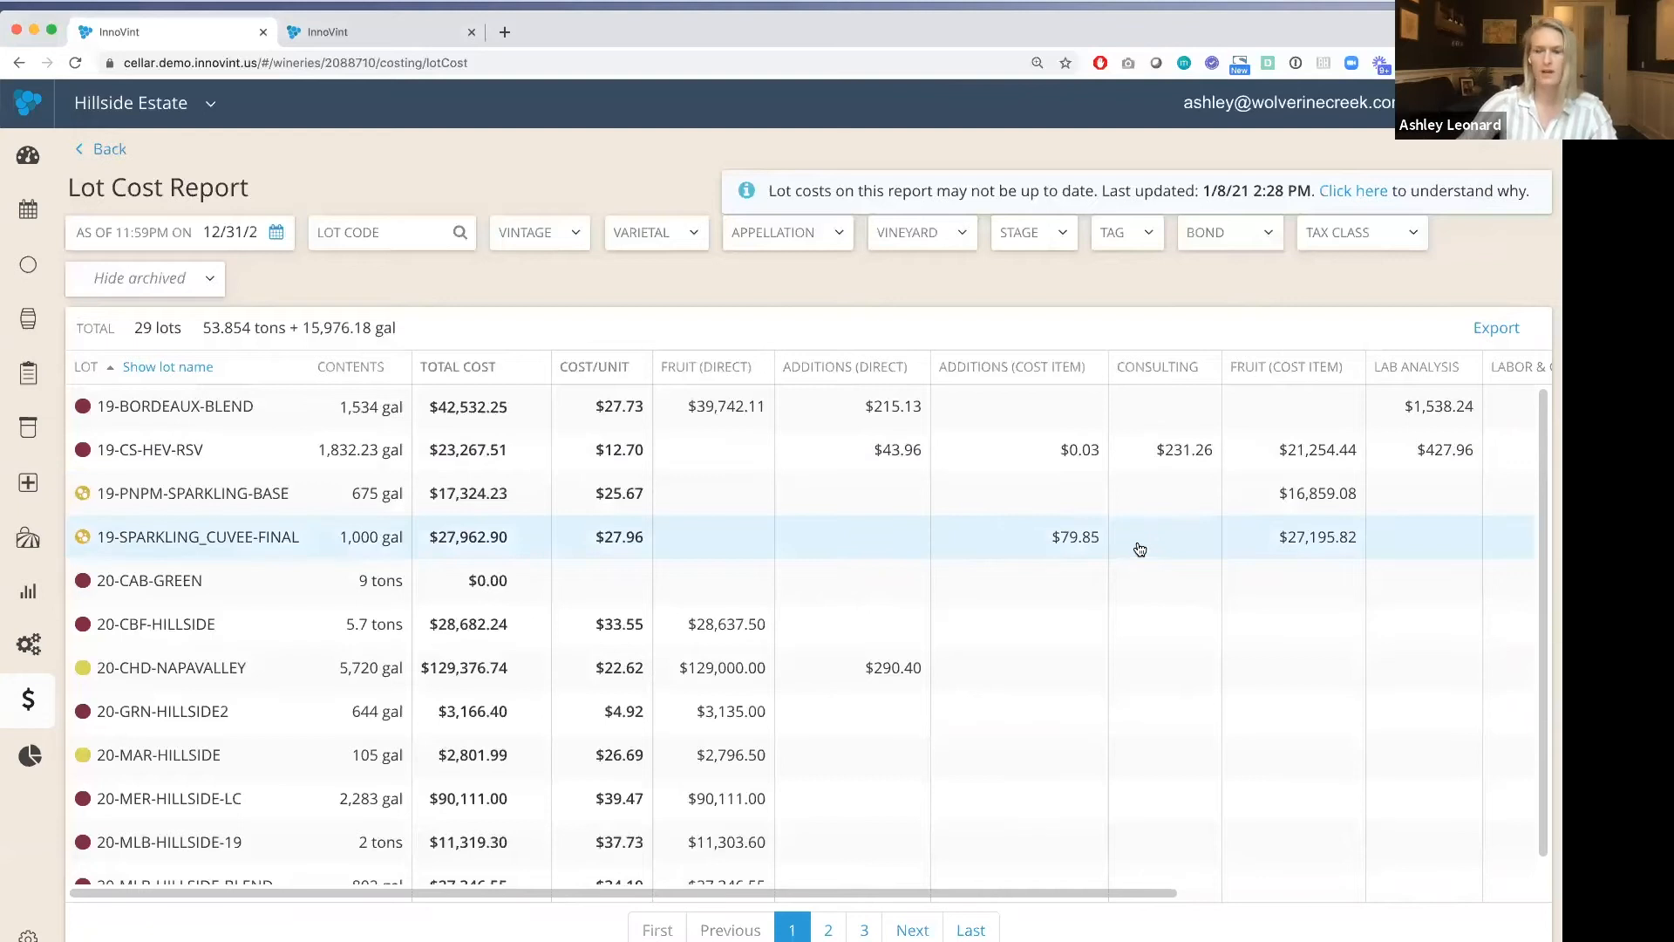
click(203, 109)
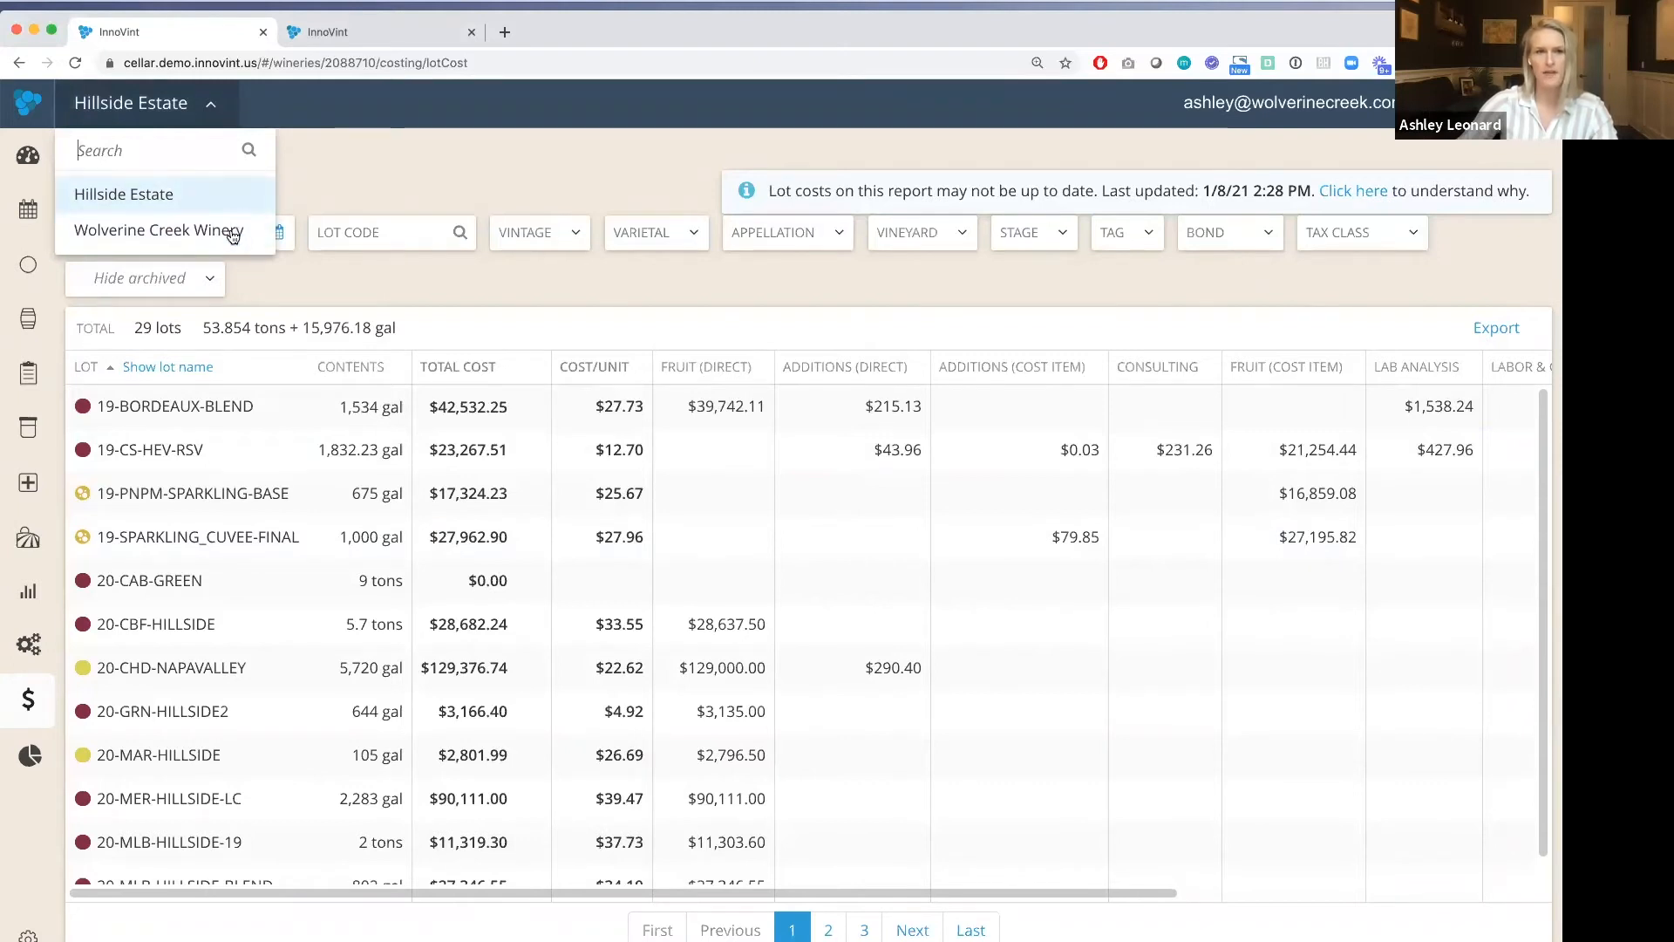
click(41, 600)
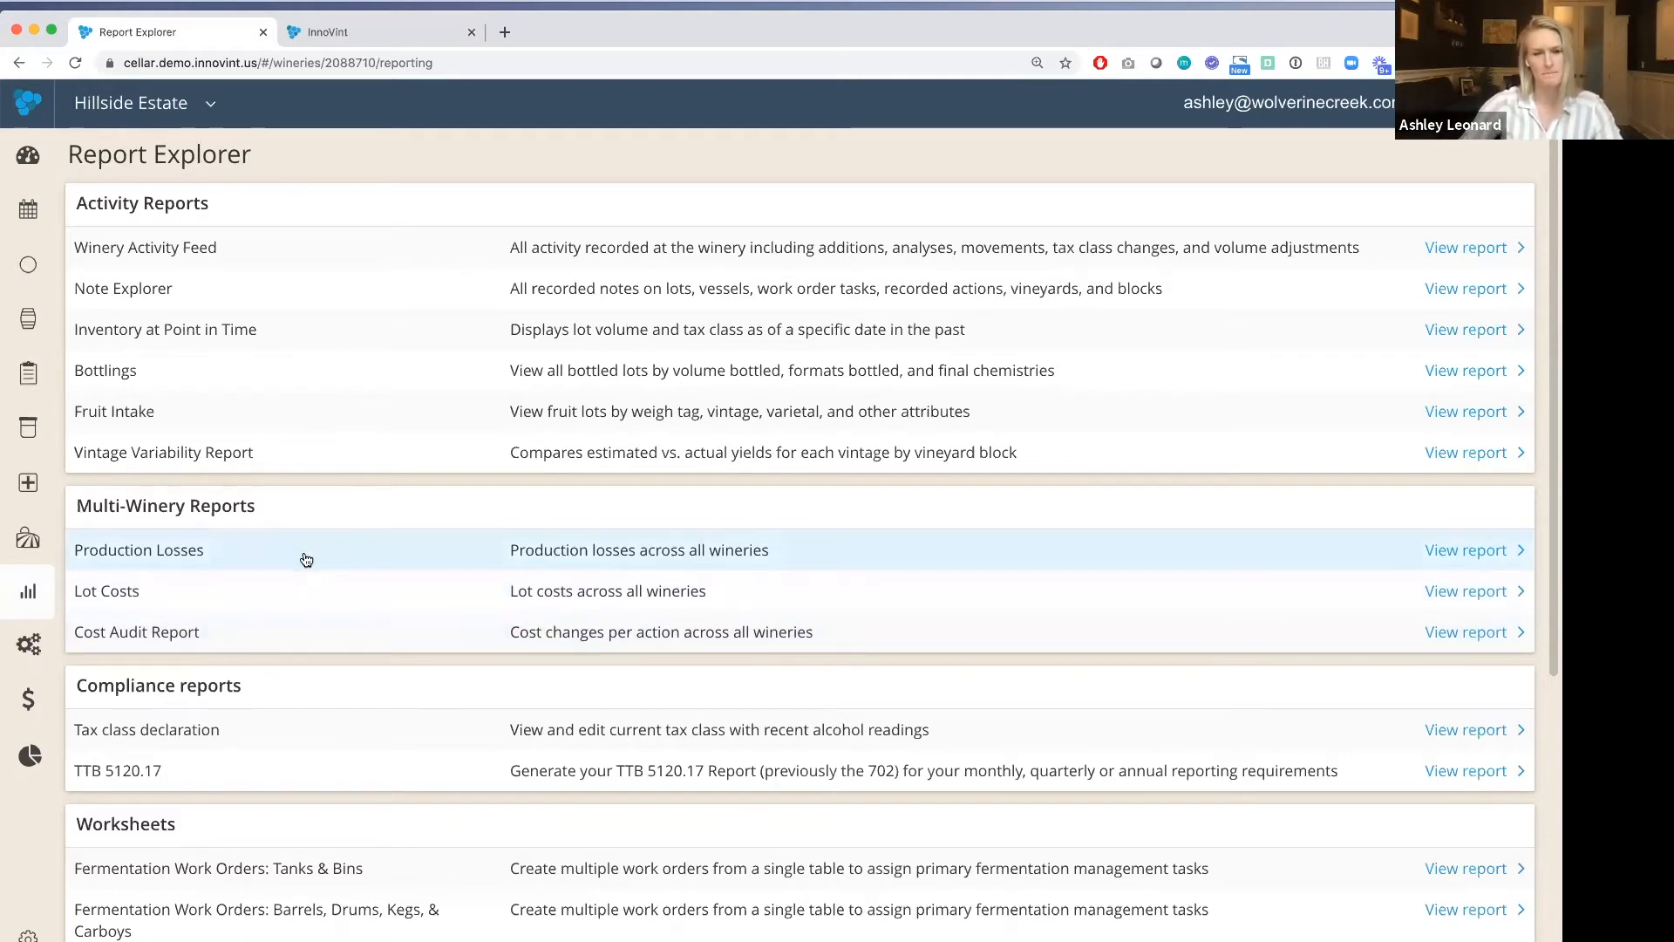
Step: Open the 2021 Fruit Cost Worksheet from the Costing Explorer
mouse_move(39, 596)
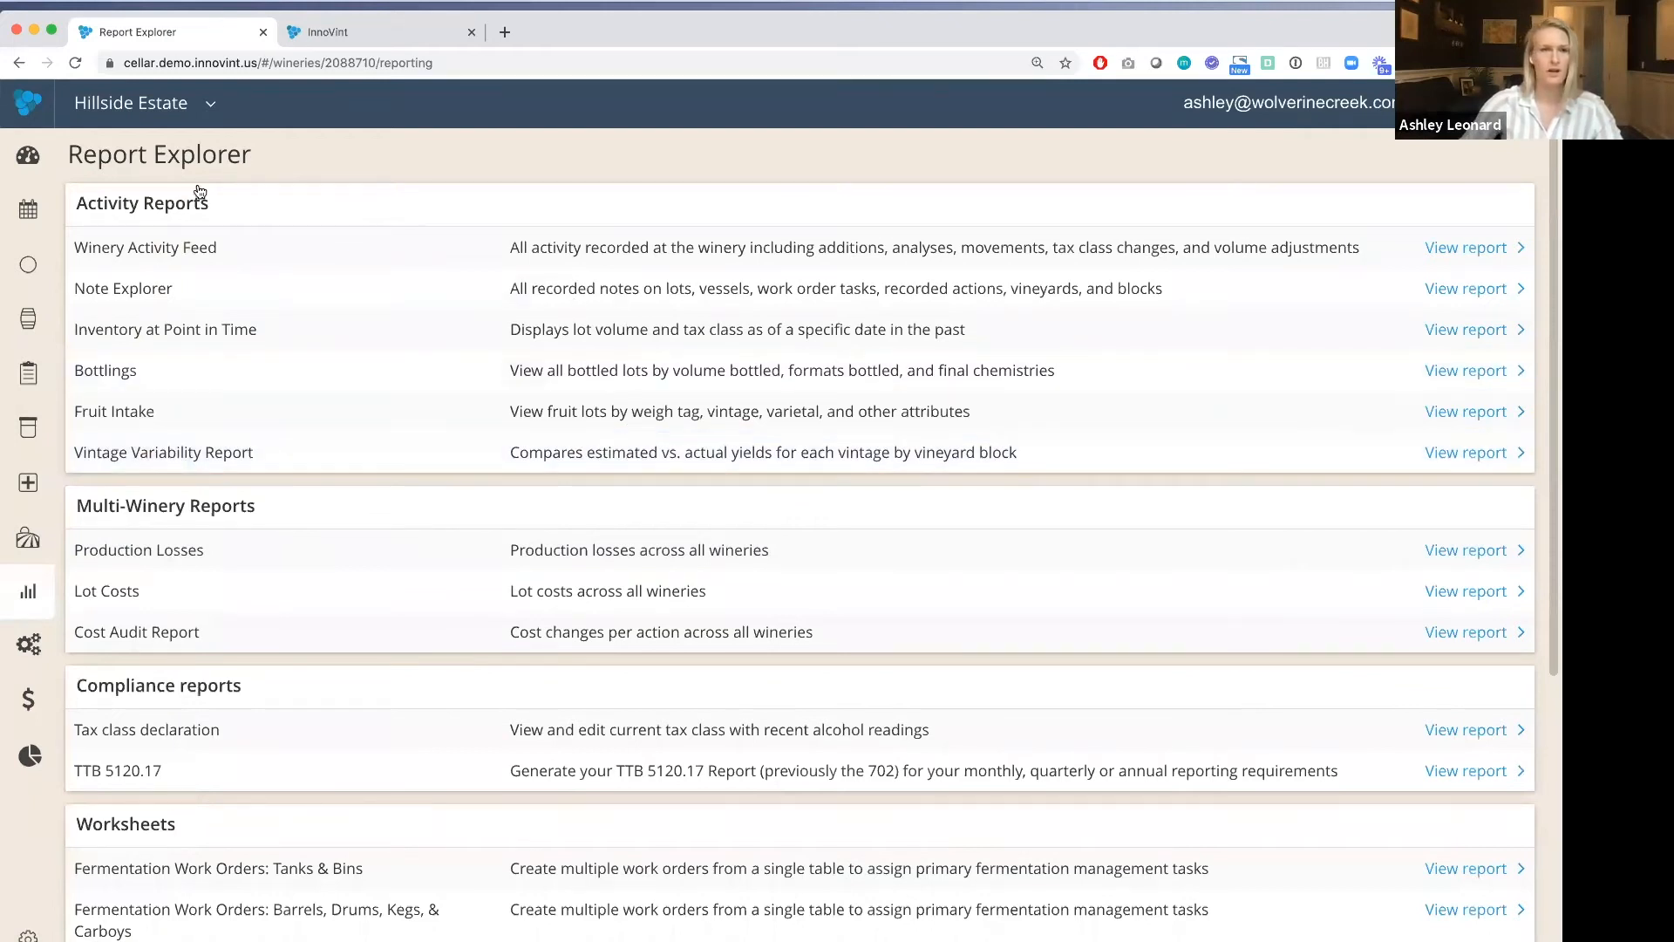
mouse_move(55, 654)
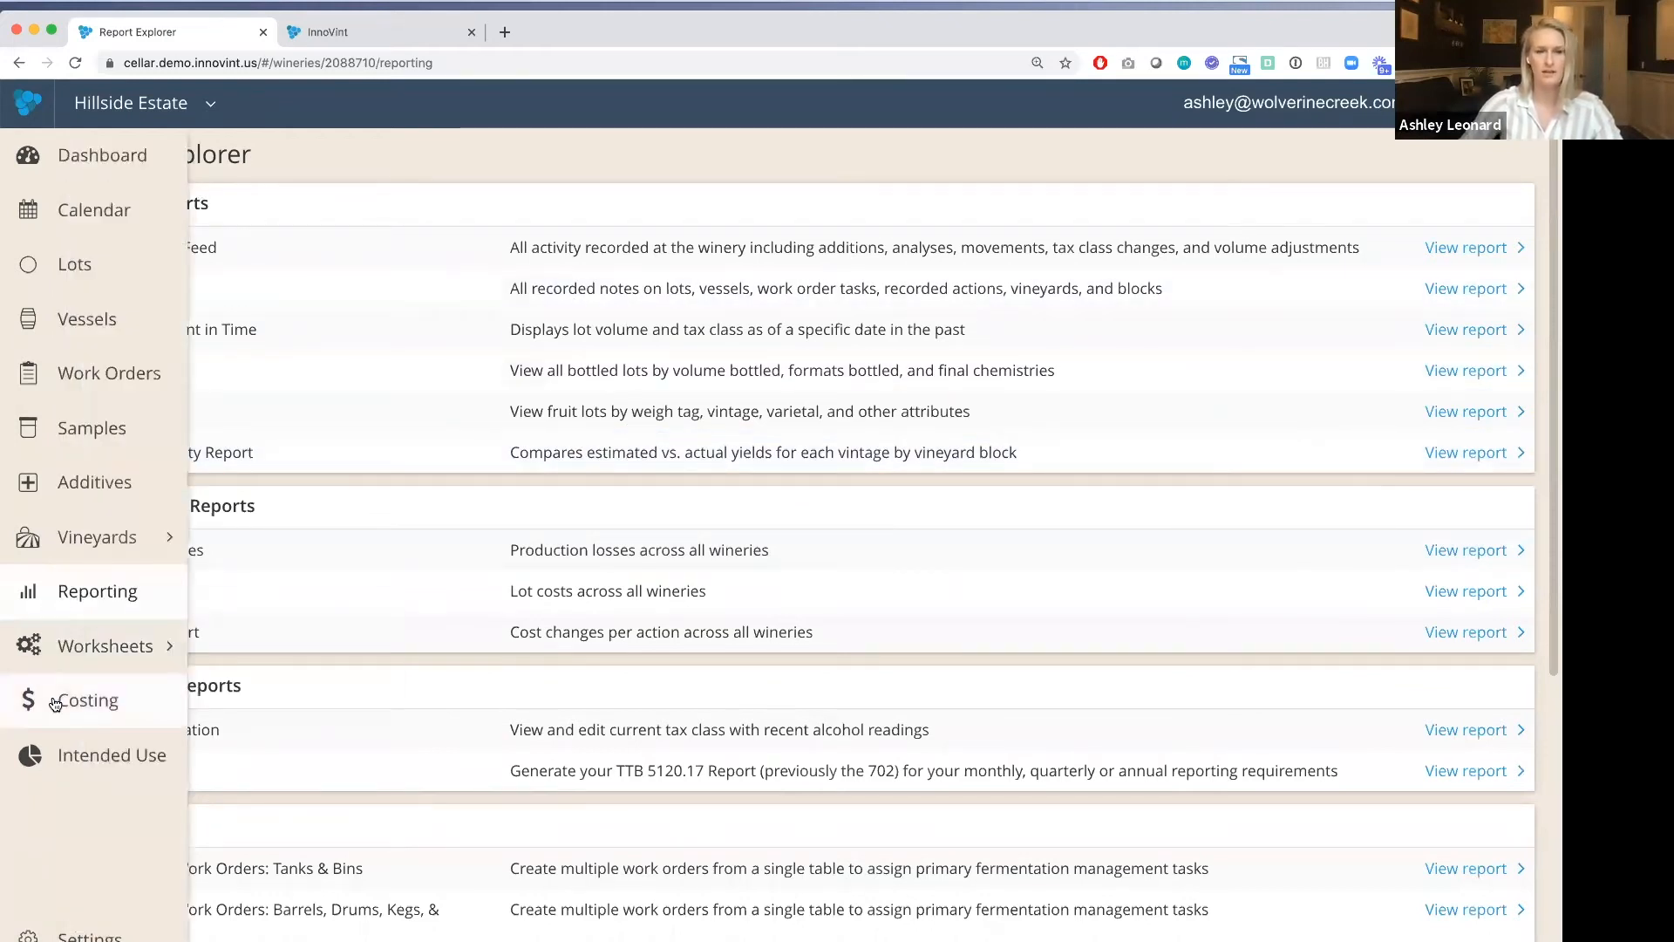
click(92, 702)
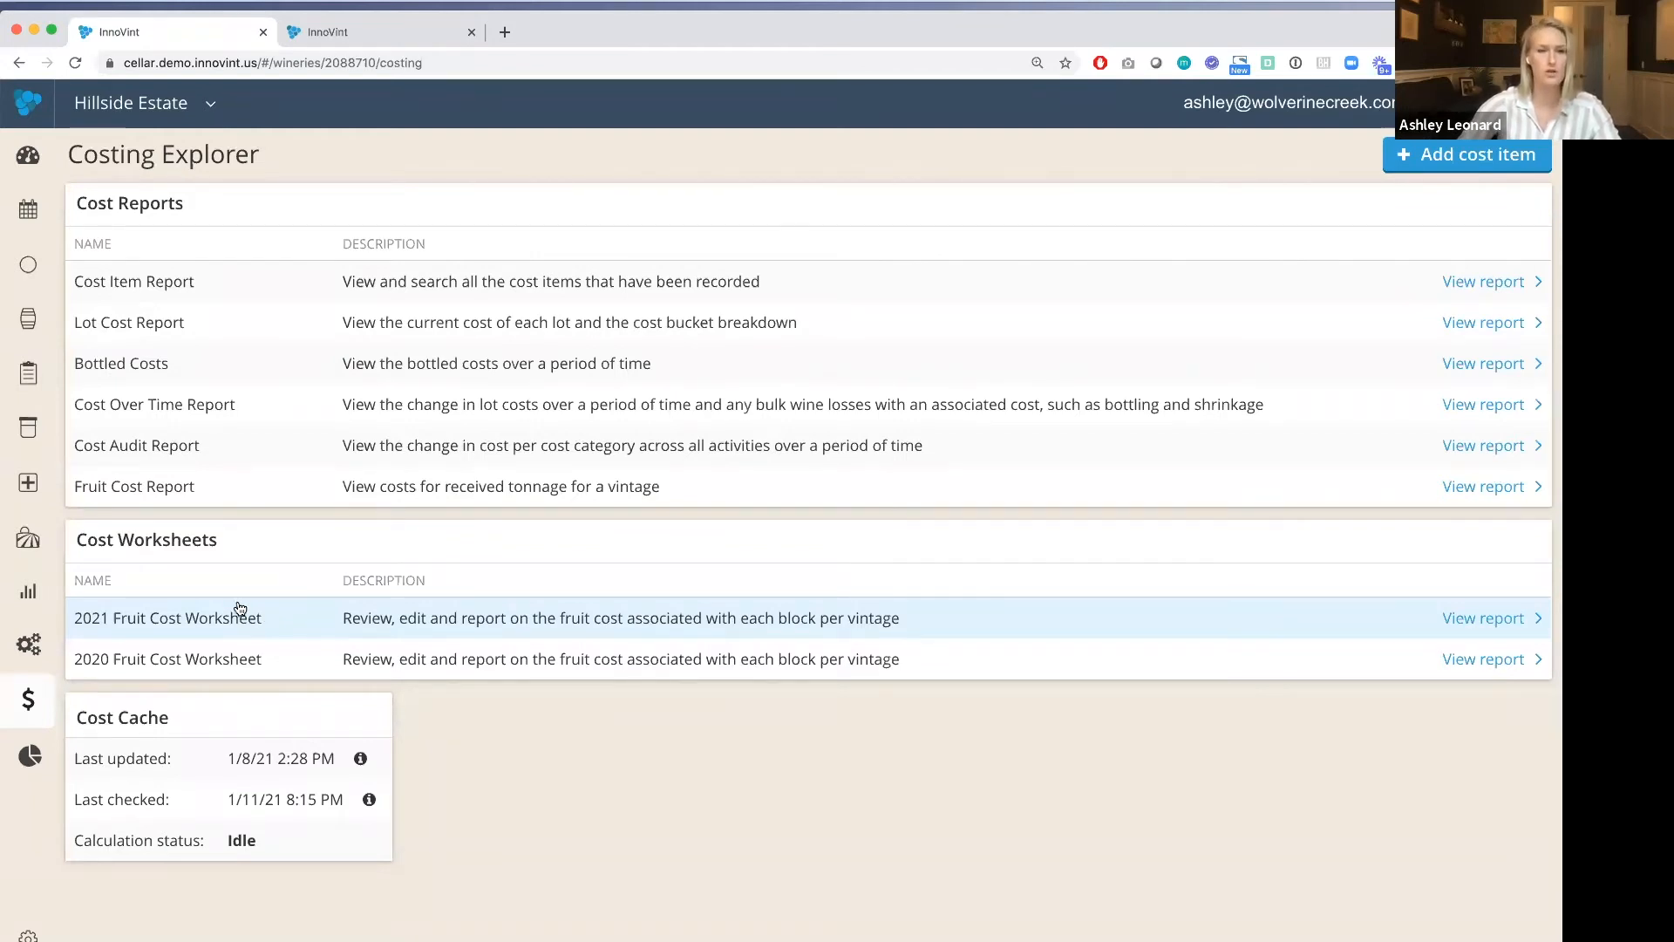
mouse_move(38, 541)
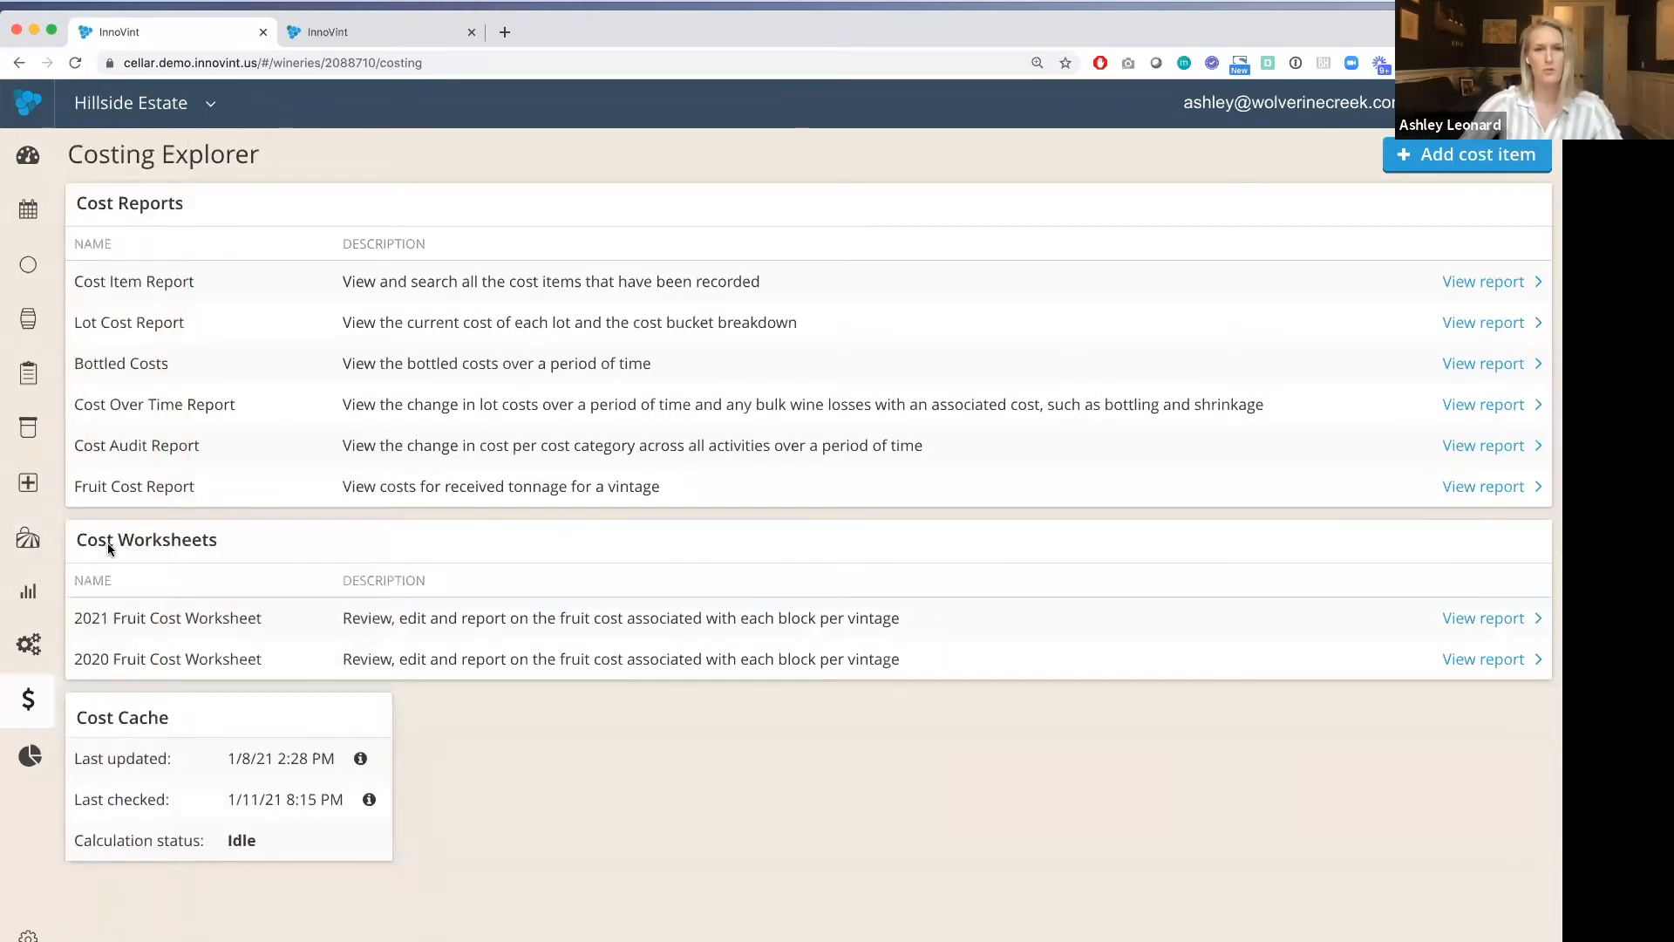
click(311, 629)
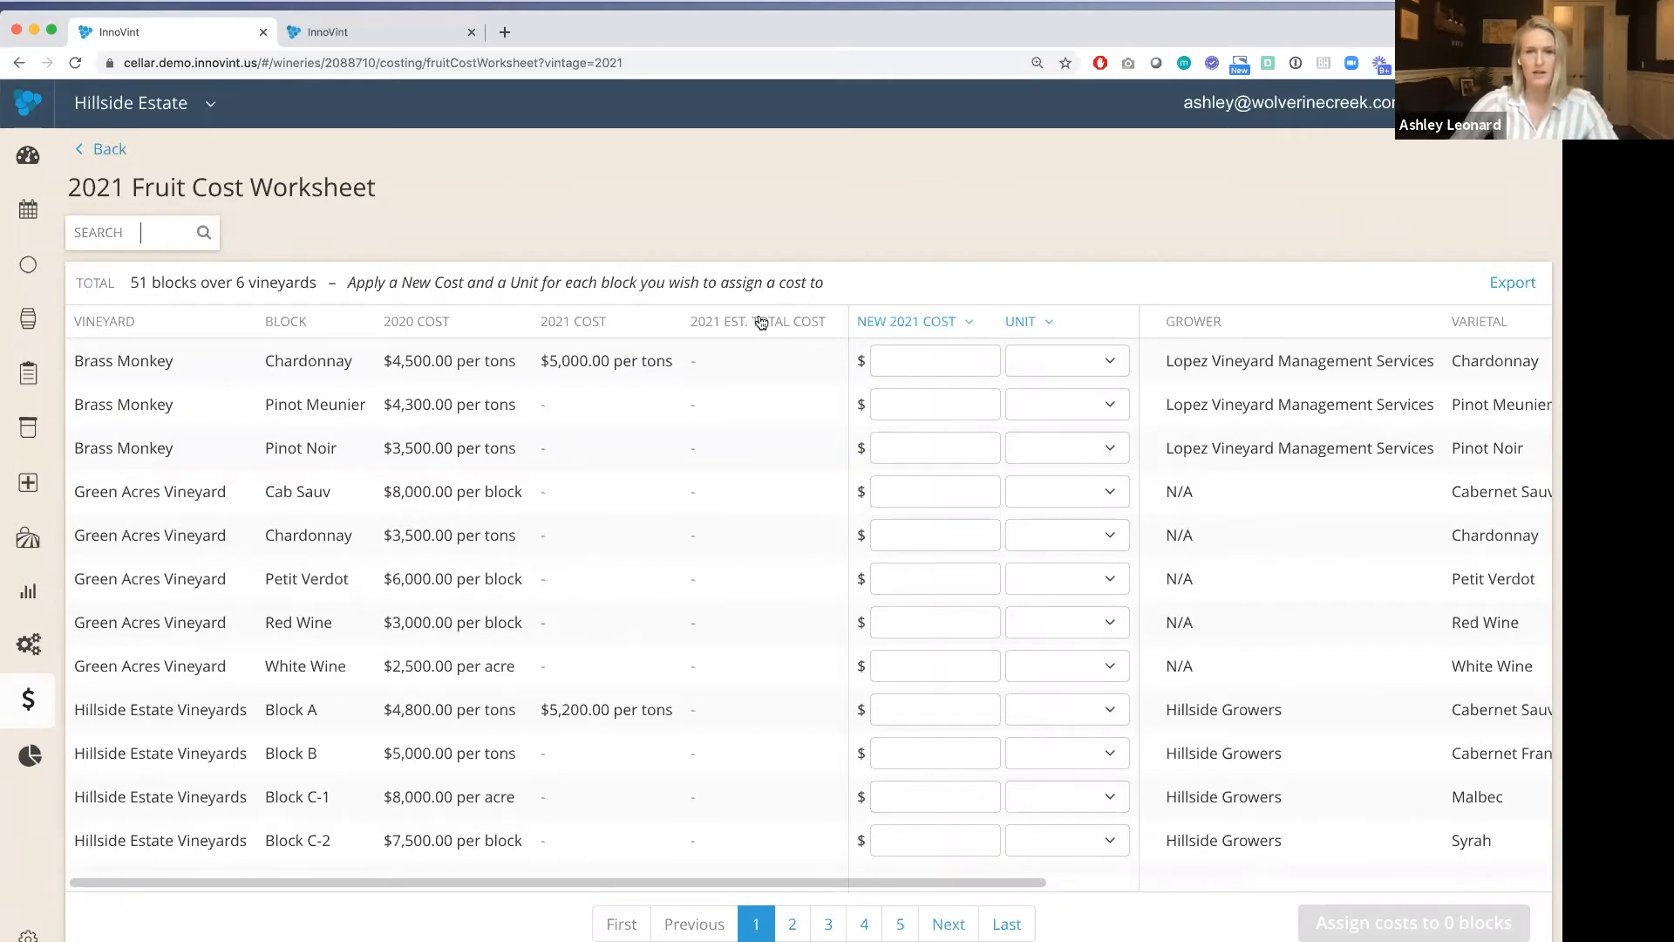
Step: Fill the new 2021 cost of all blocks with the previous vintage's costs and check the option for applying one amount
click(947, 325)
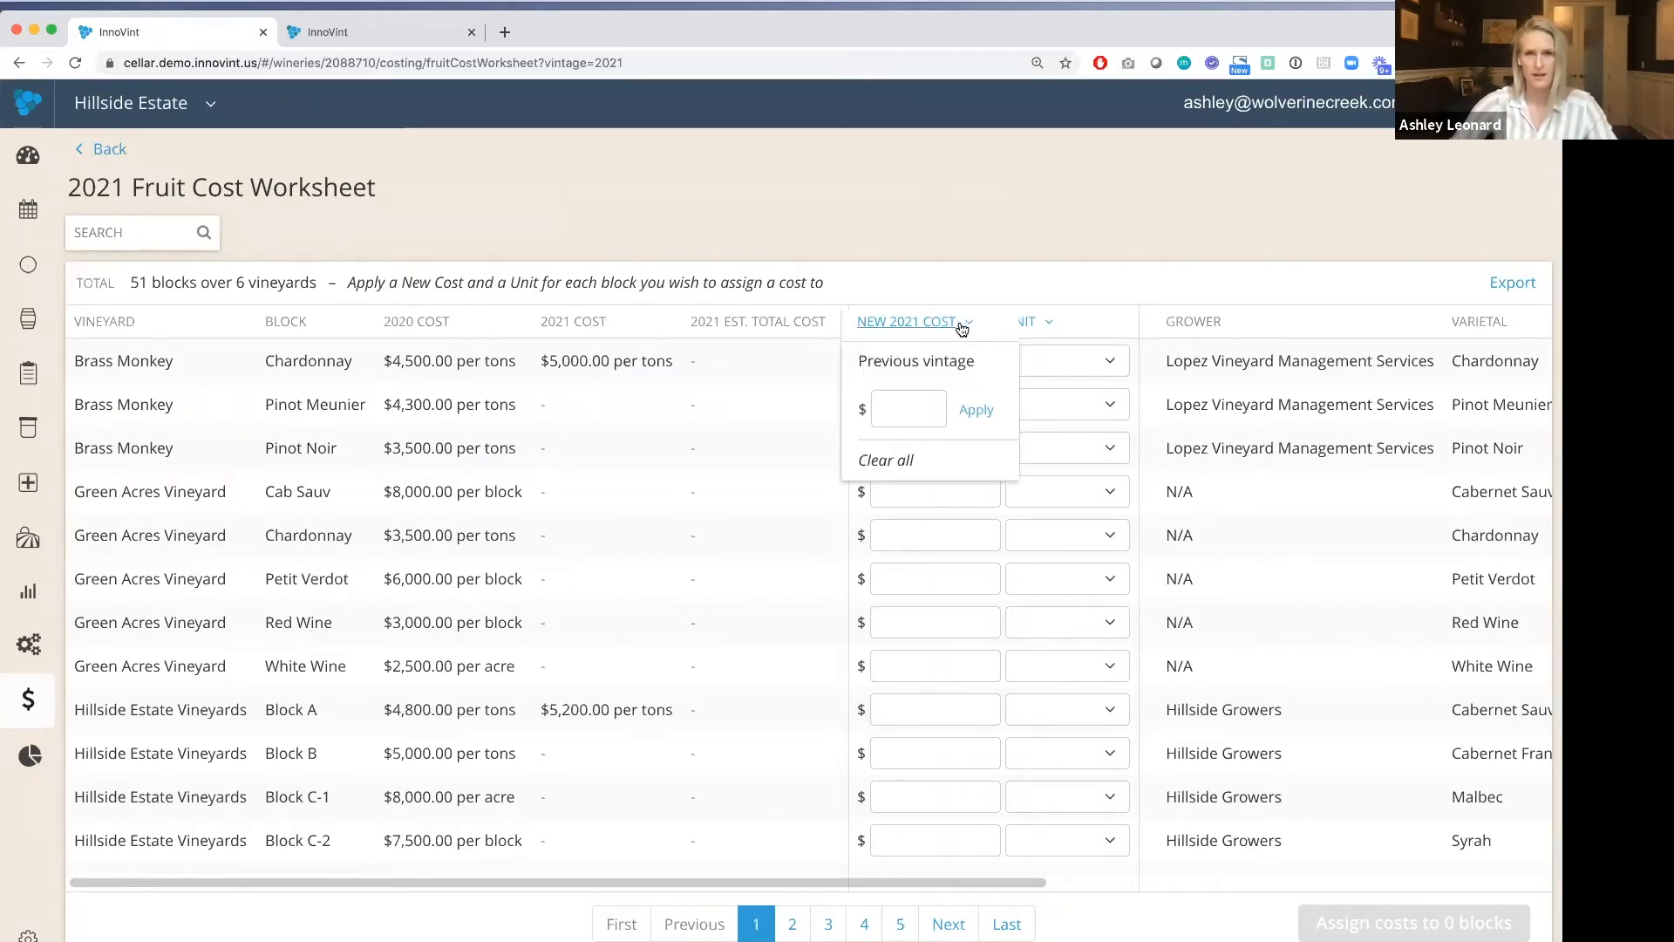
click(932, 368)
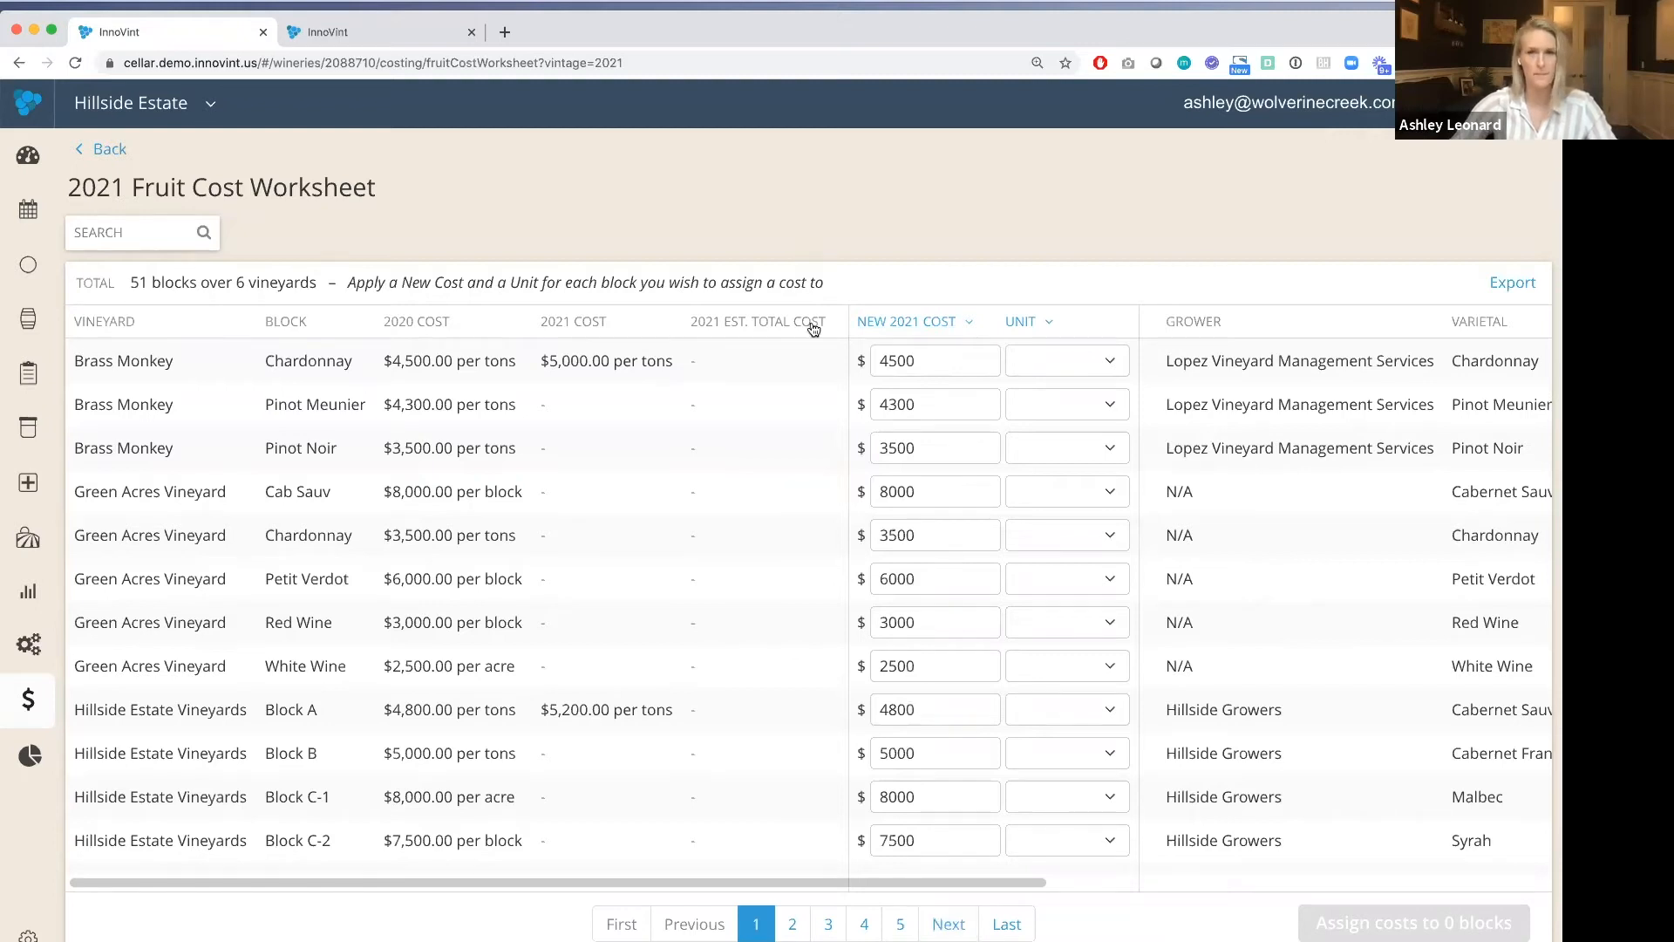
click(935, 324)
click(928, 411)
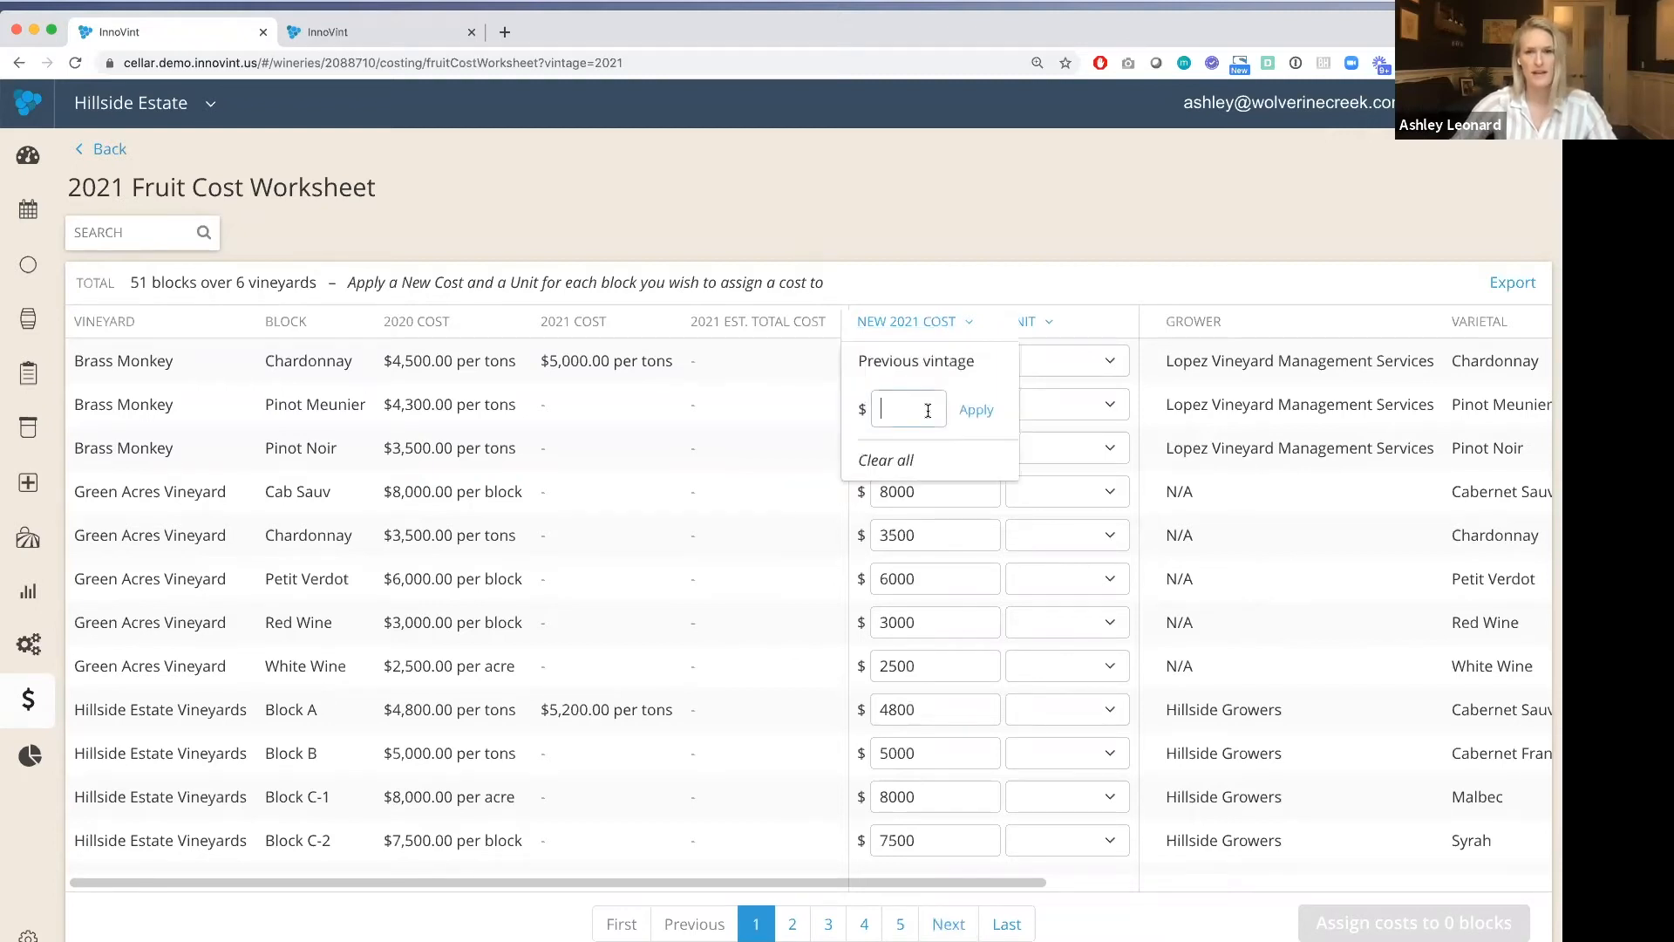
click(982, 253)
Step: Enter 5000 as the new 2021 cost of the Brass Monkey Chardonnay block and check its unit options
drag(937, 363, 861, 355)
text(5000)
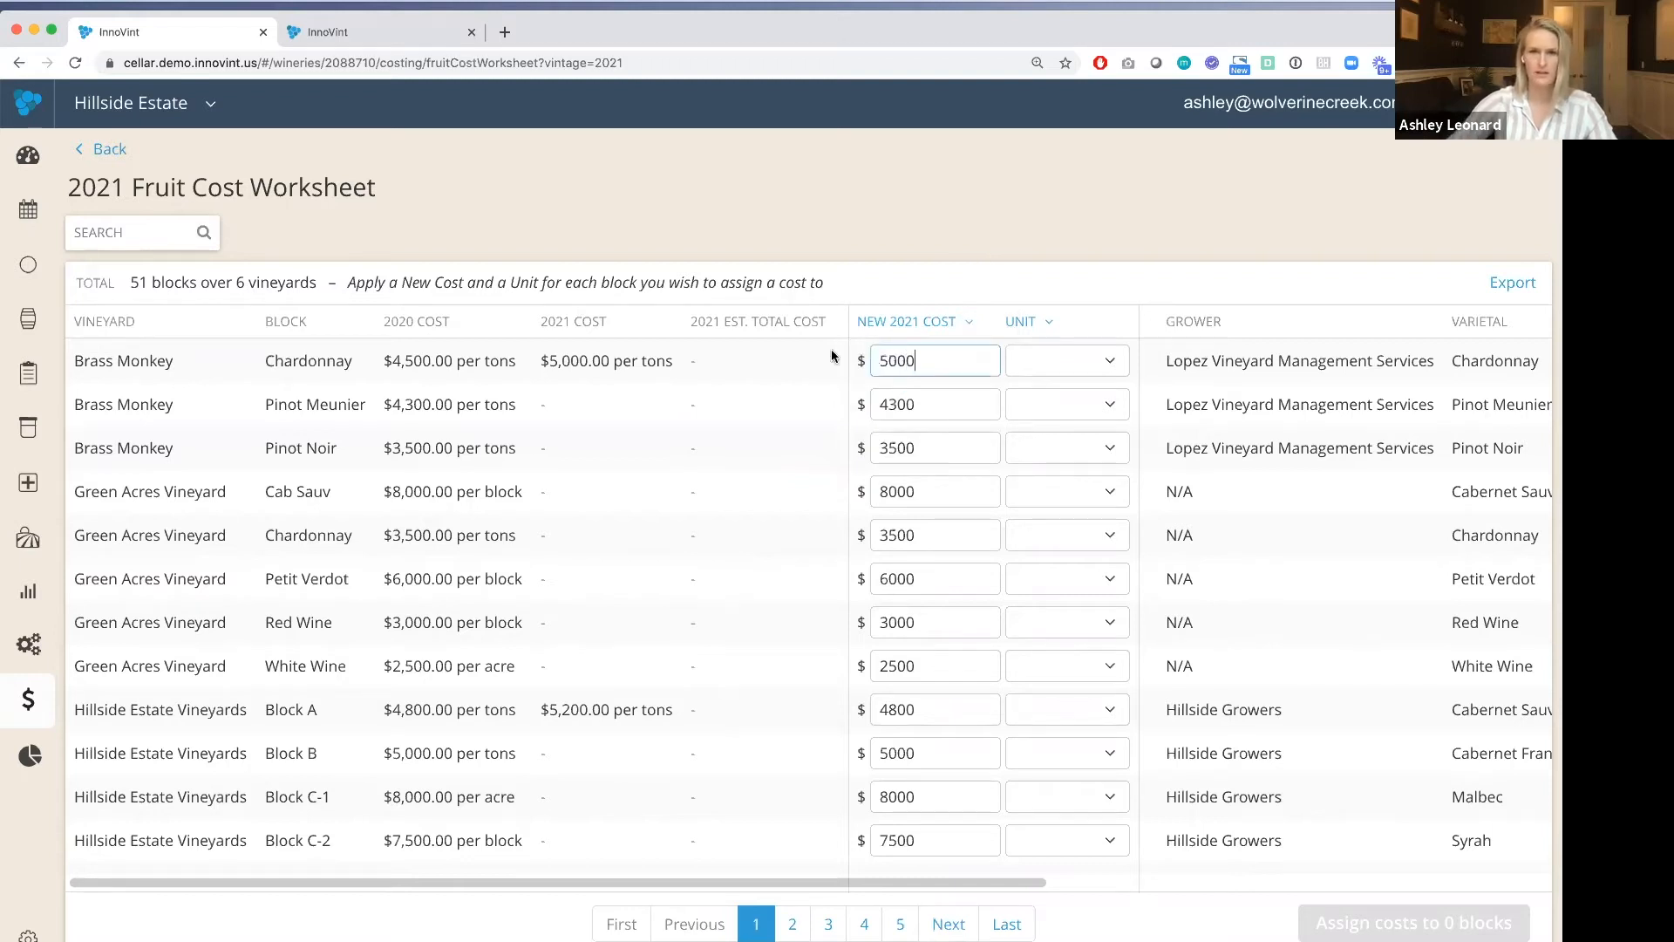
click(1098, 359)
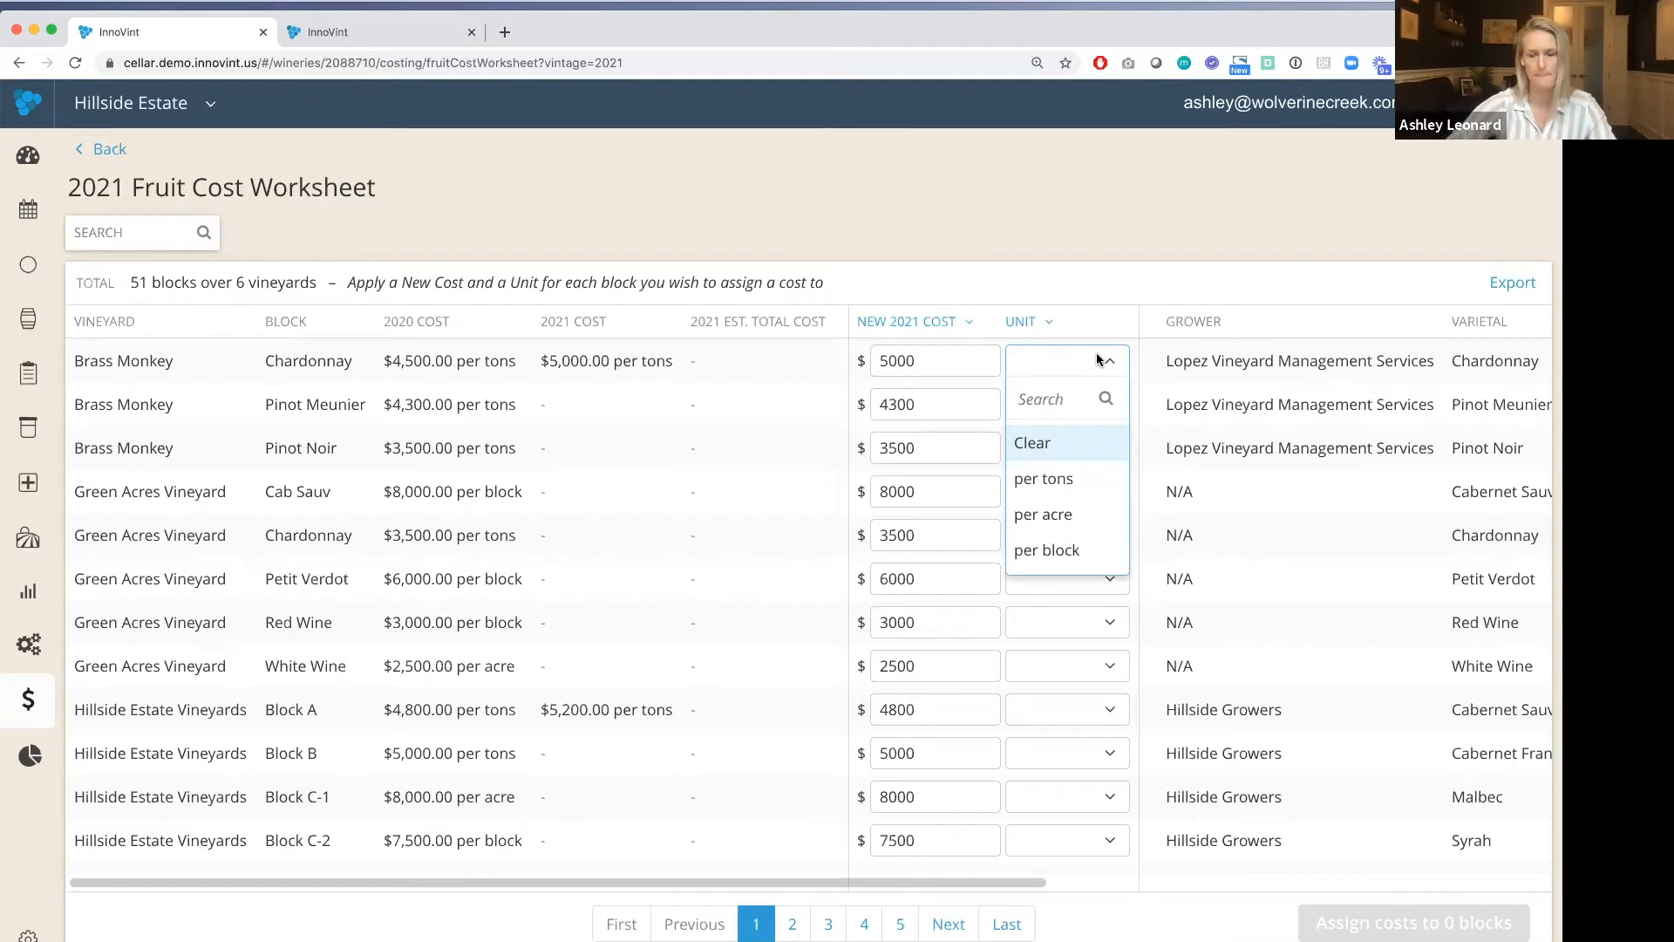
click(1089, 346)
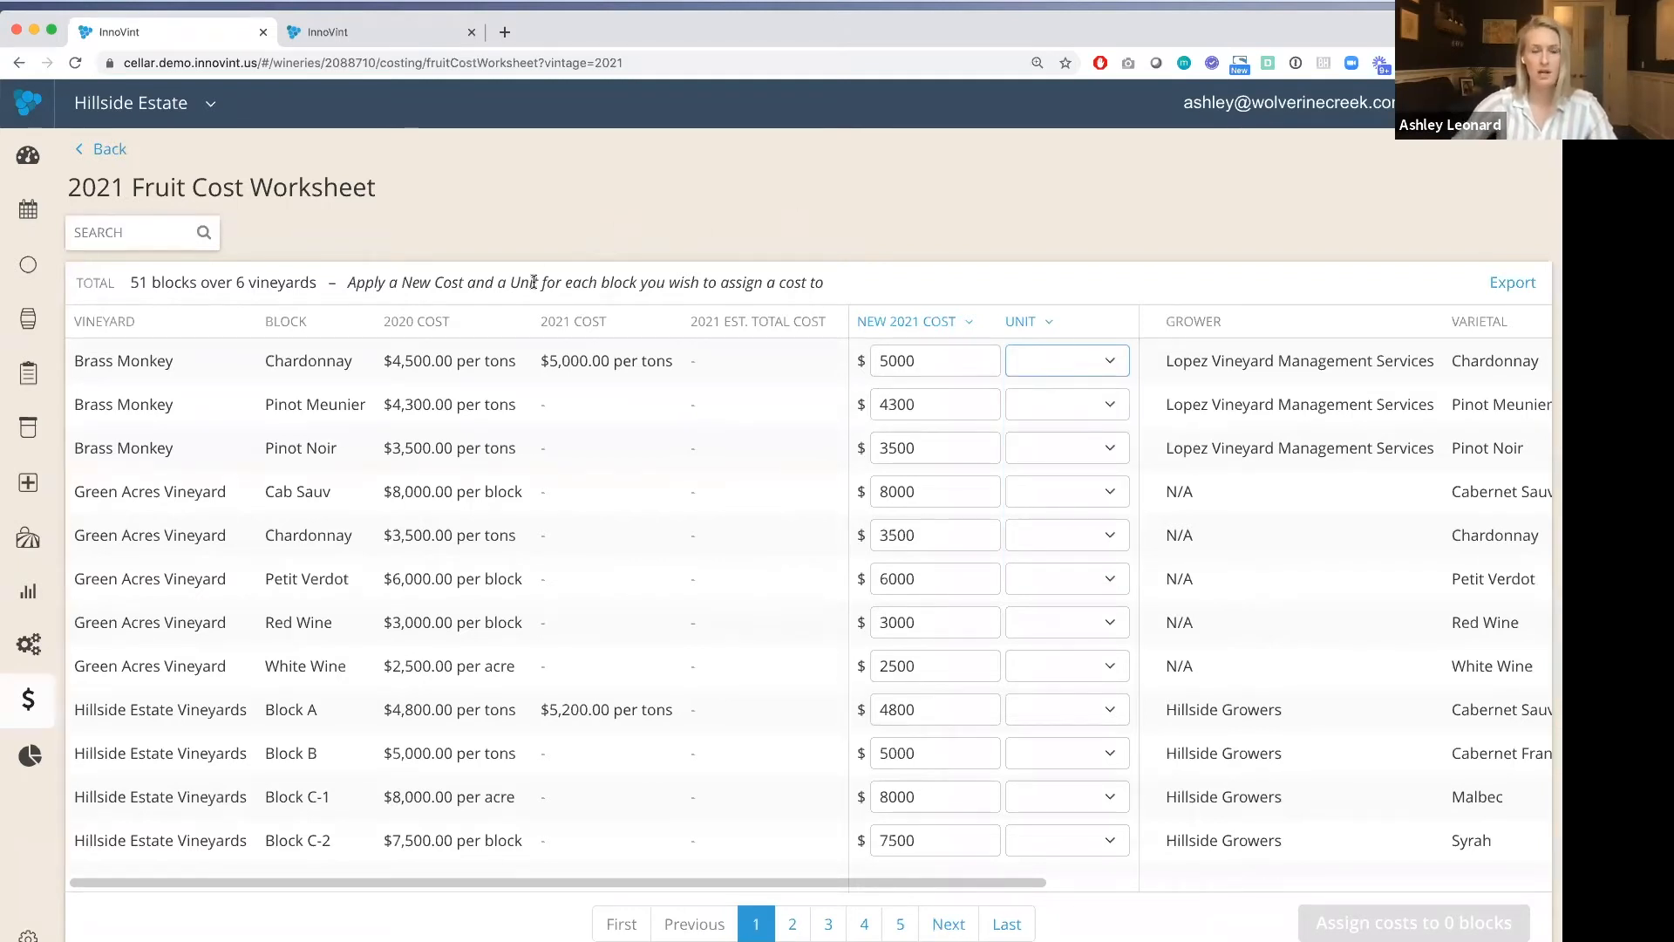
Step: Leave the 2021 worksheet without assigning costs and open the 2020 Fruit Cost Worksheet
click(97, 156)
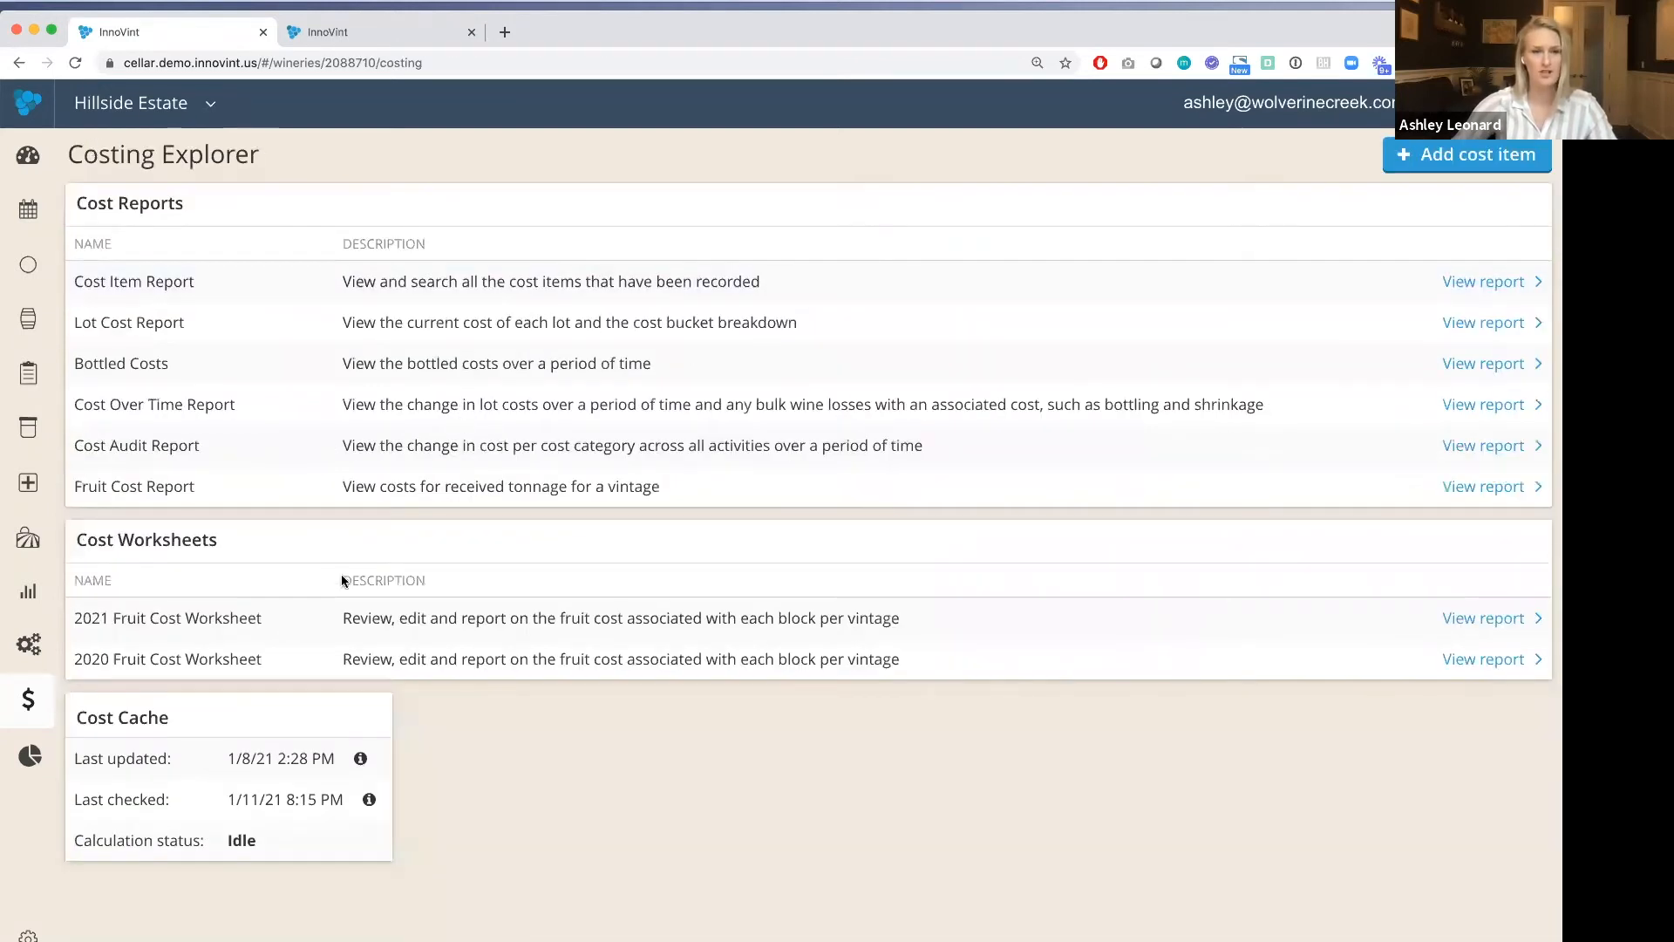
click(299, 669)
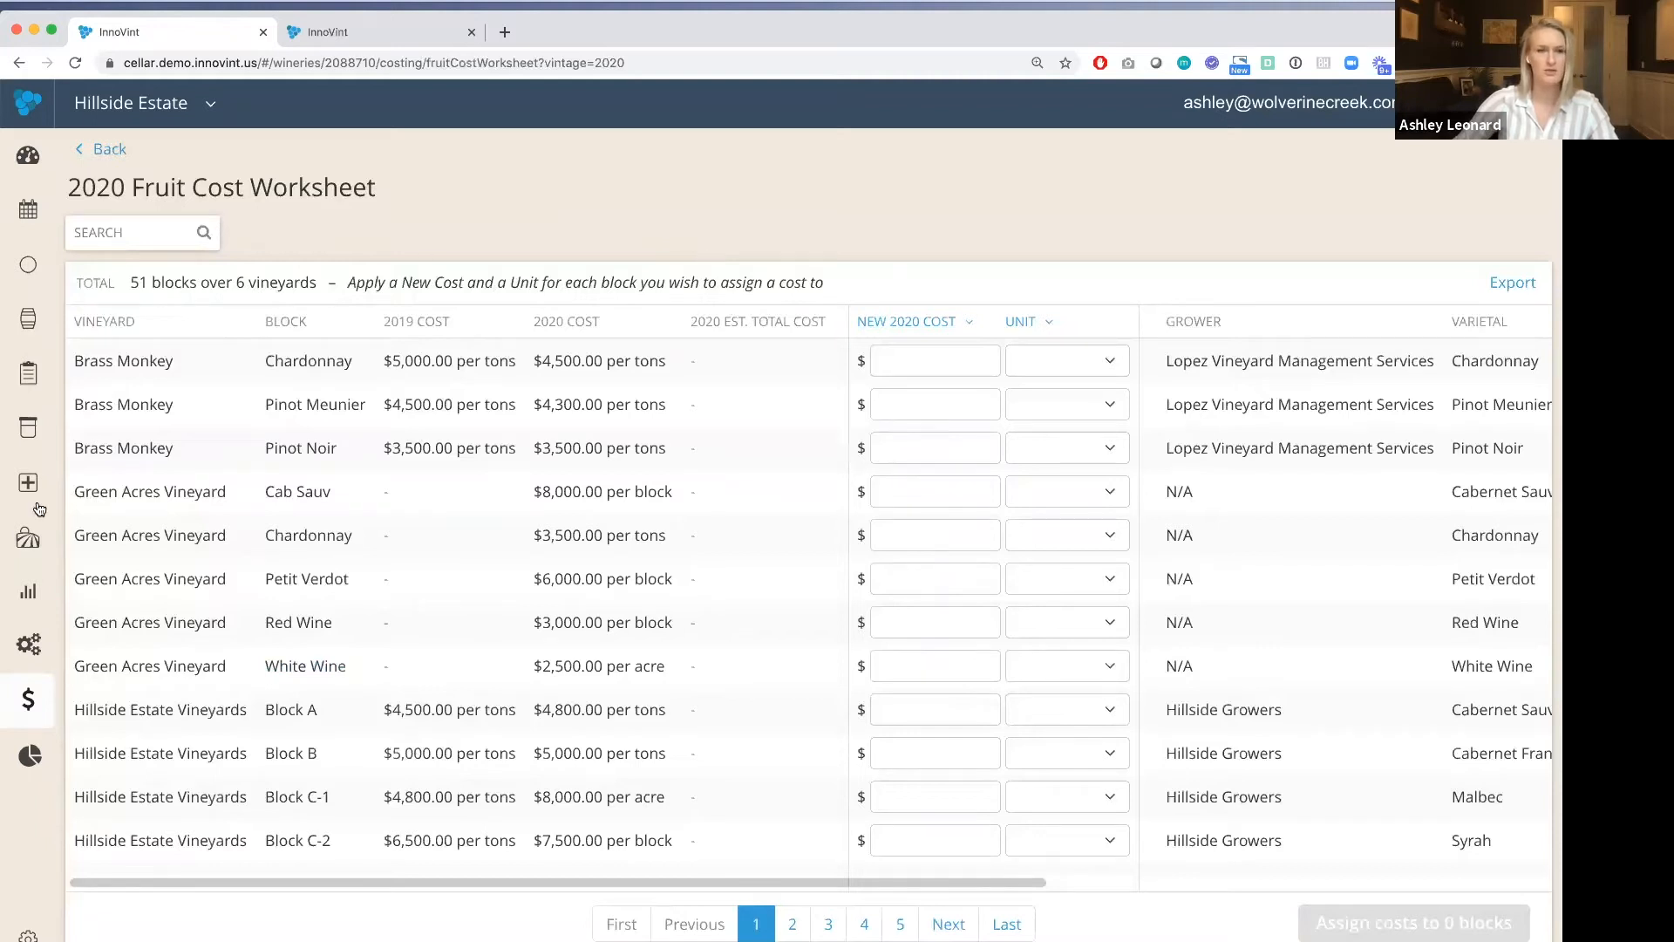
Step: Examine the pricing, payment terms, calculated costs and bonus columns of Wolverine Creek Winery's 2021 contracts in the Contract Explorer
mouse_move(123, 535)
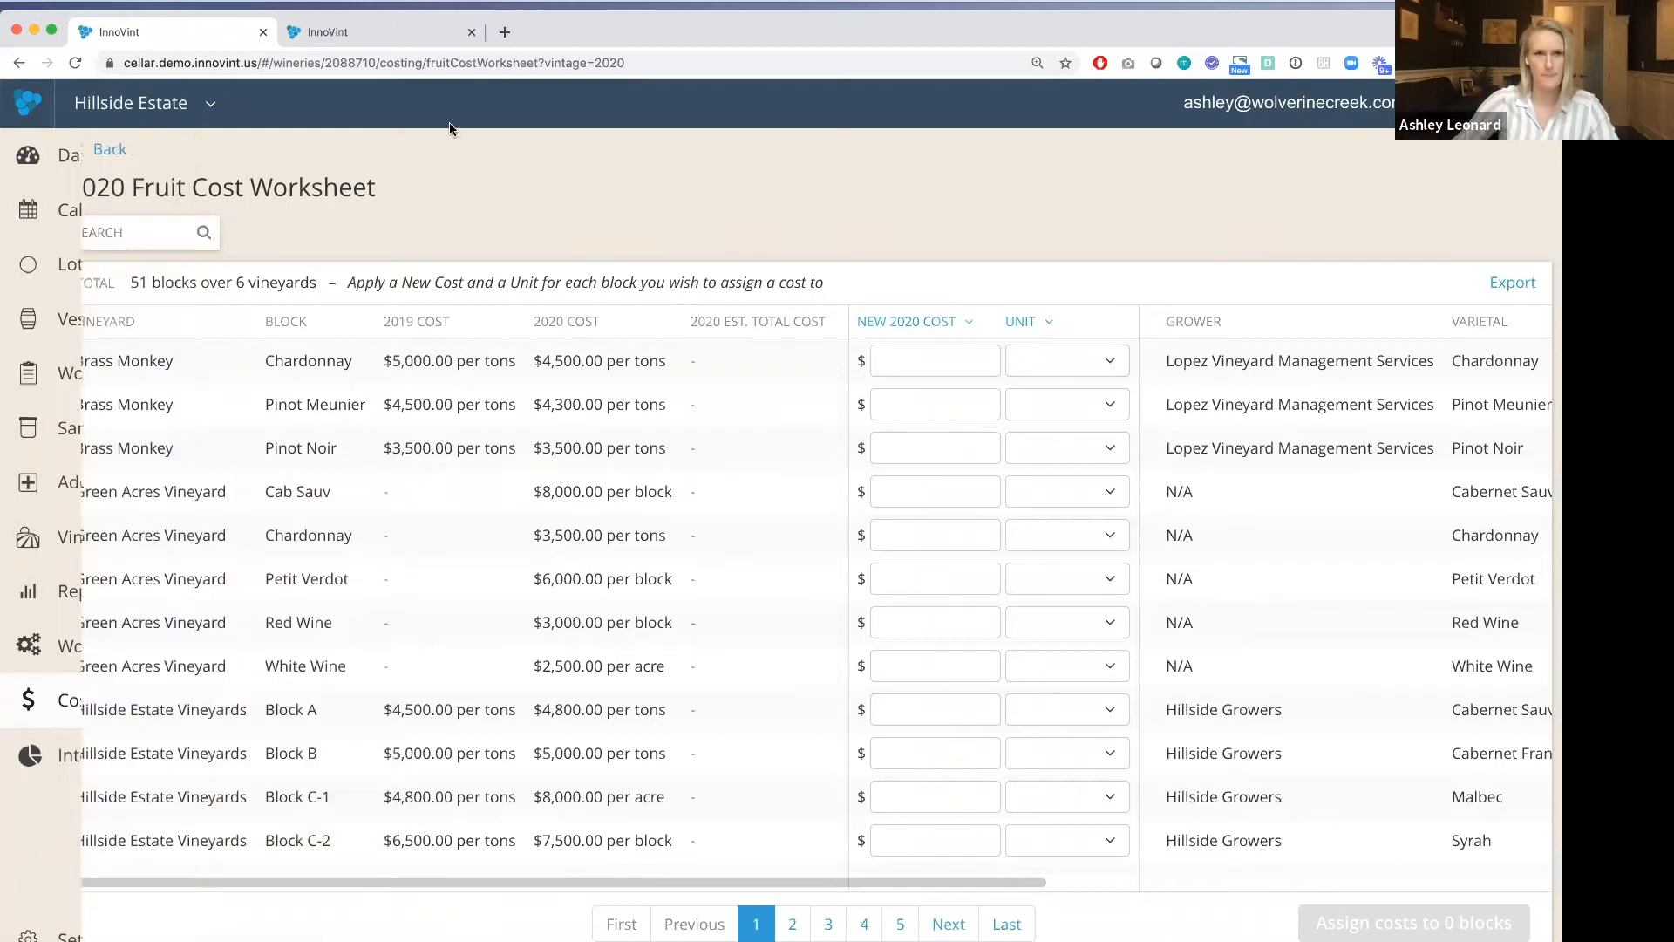
click(364, 35)
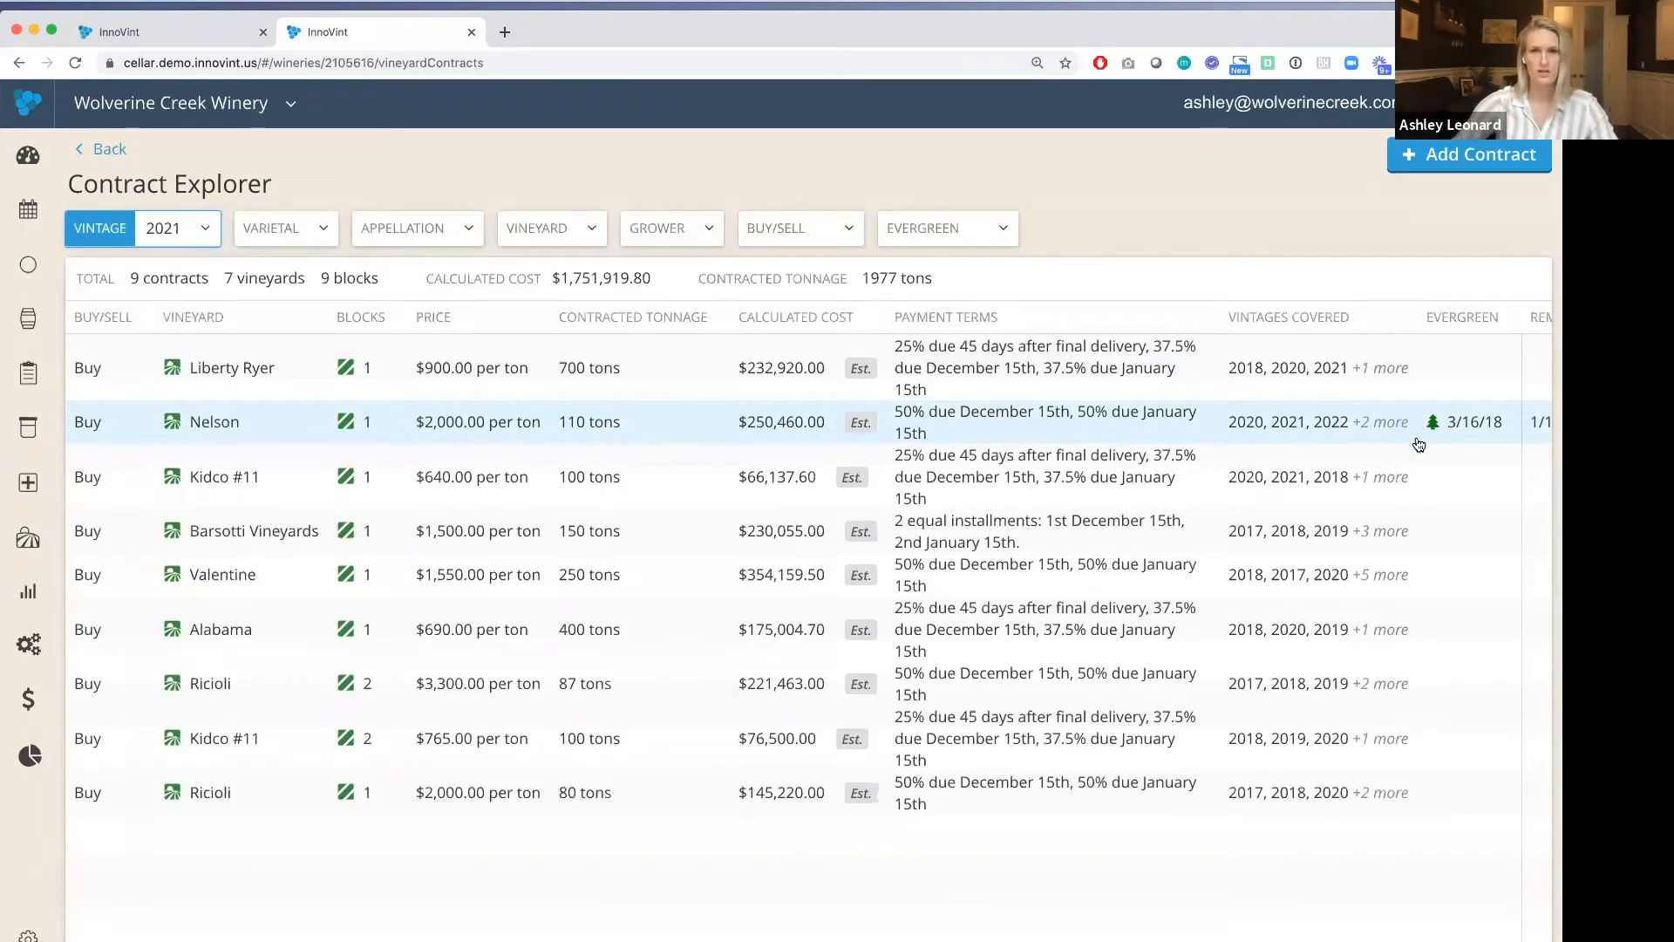
scroll(660, 914, right, 5)
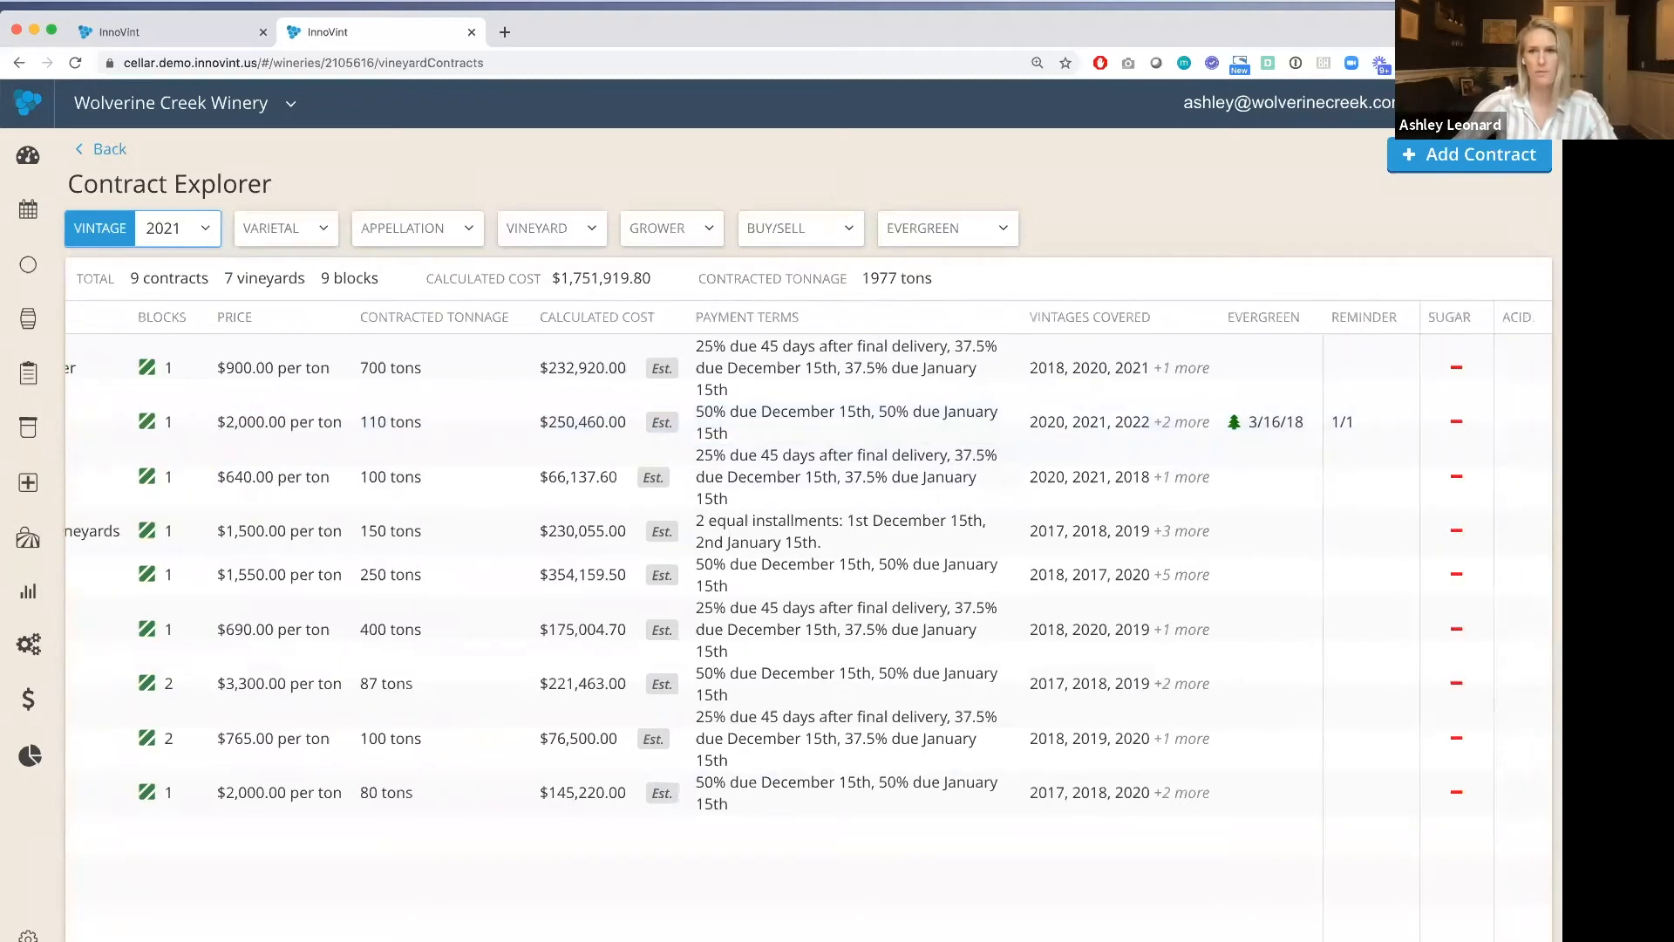
scroll(809, 626, right, 2)
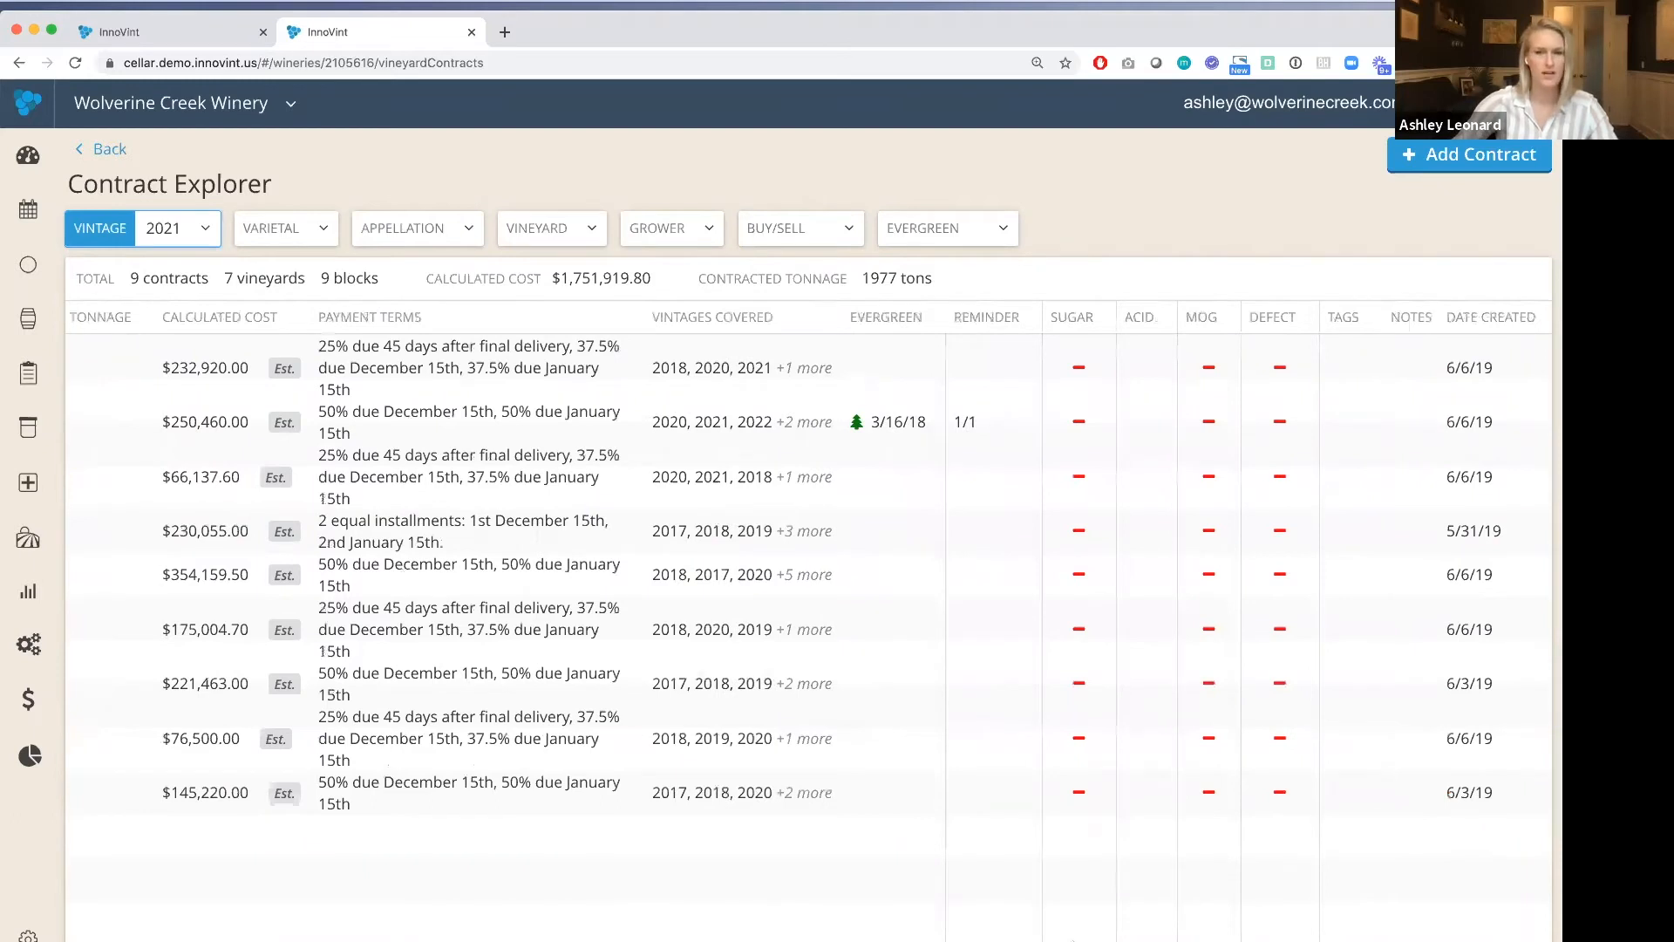
drag(1069, 941, 1062, 941)
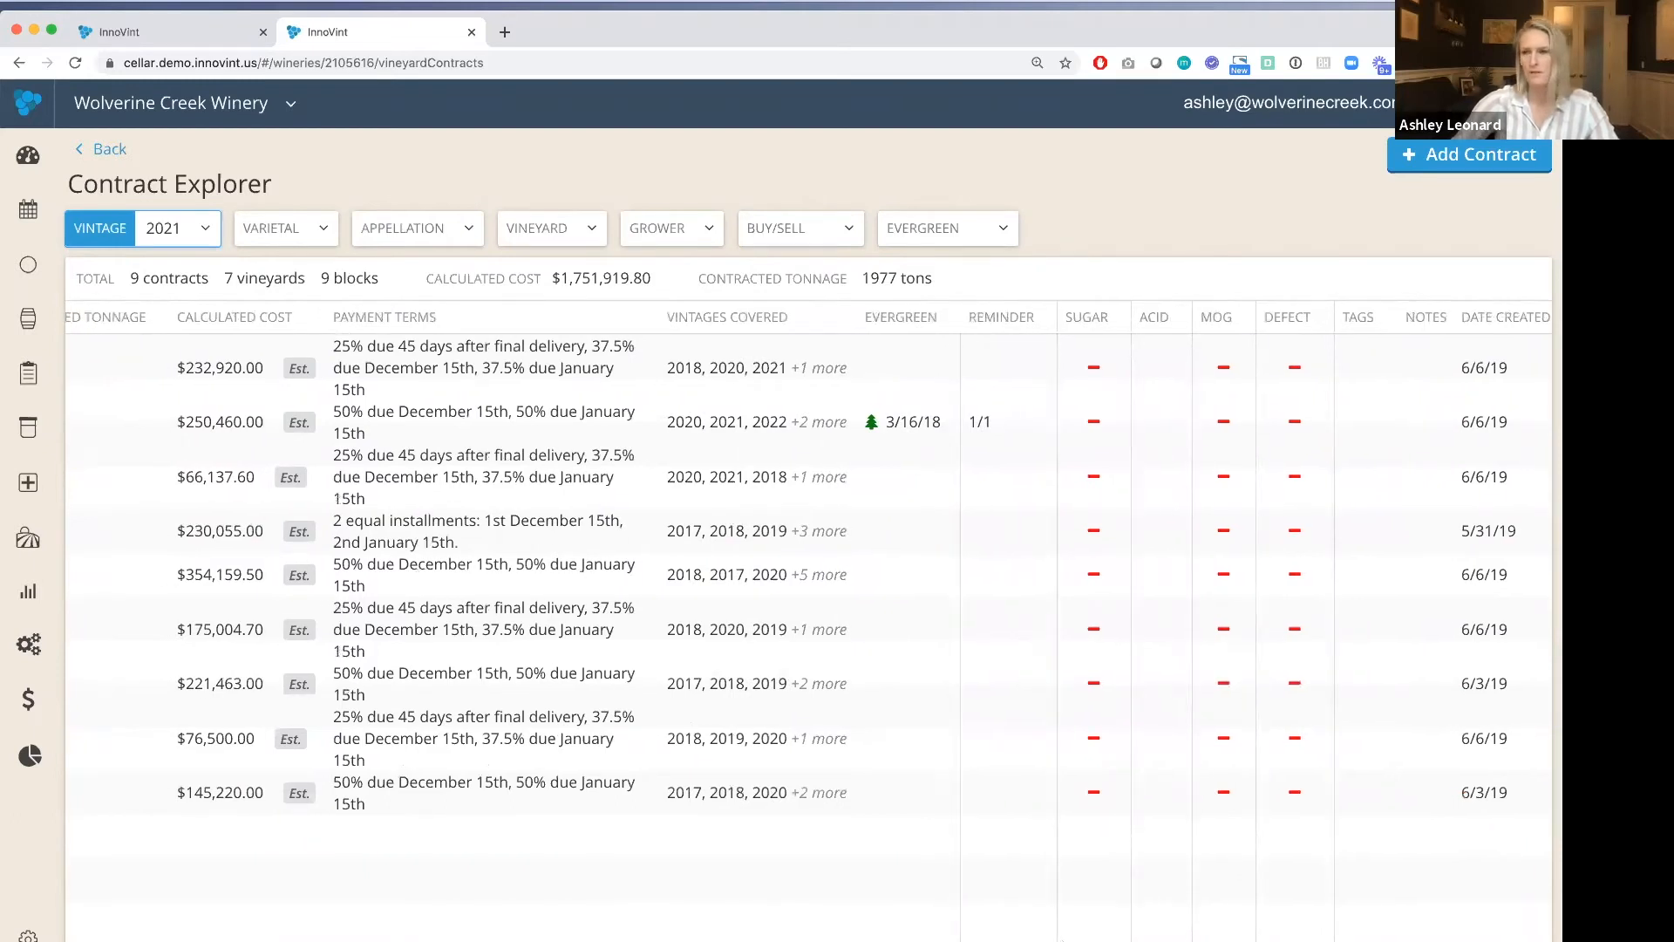
drag(1062, 941, 621, 940)
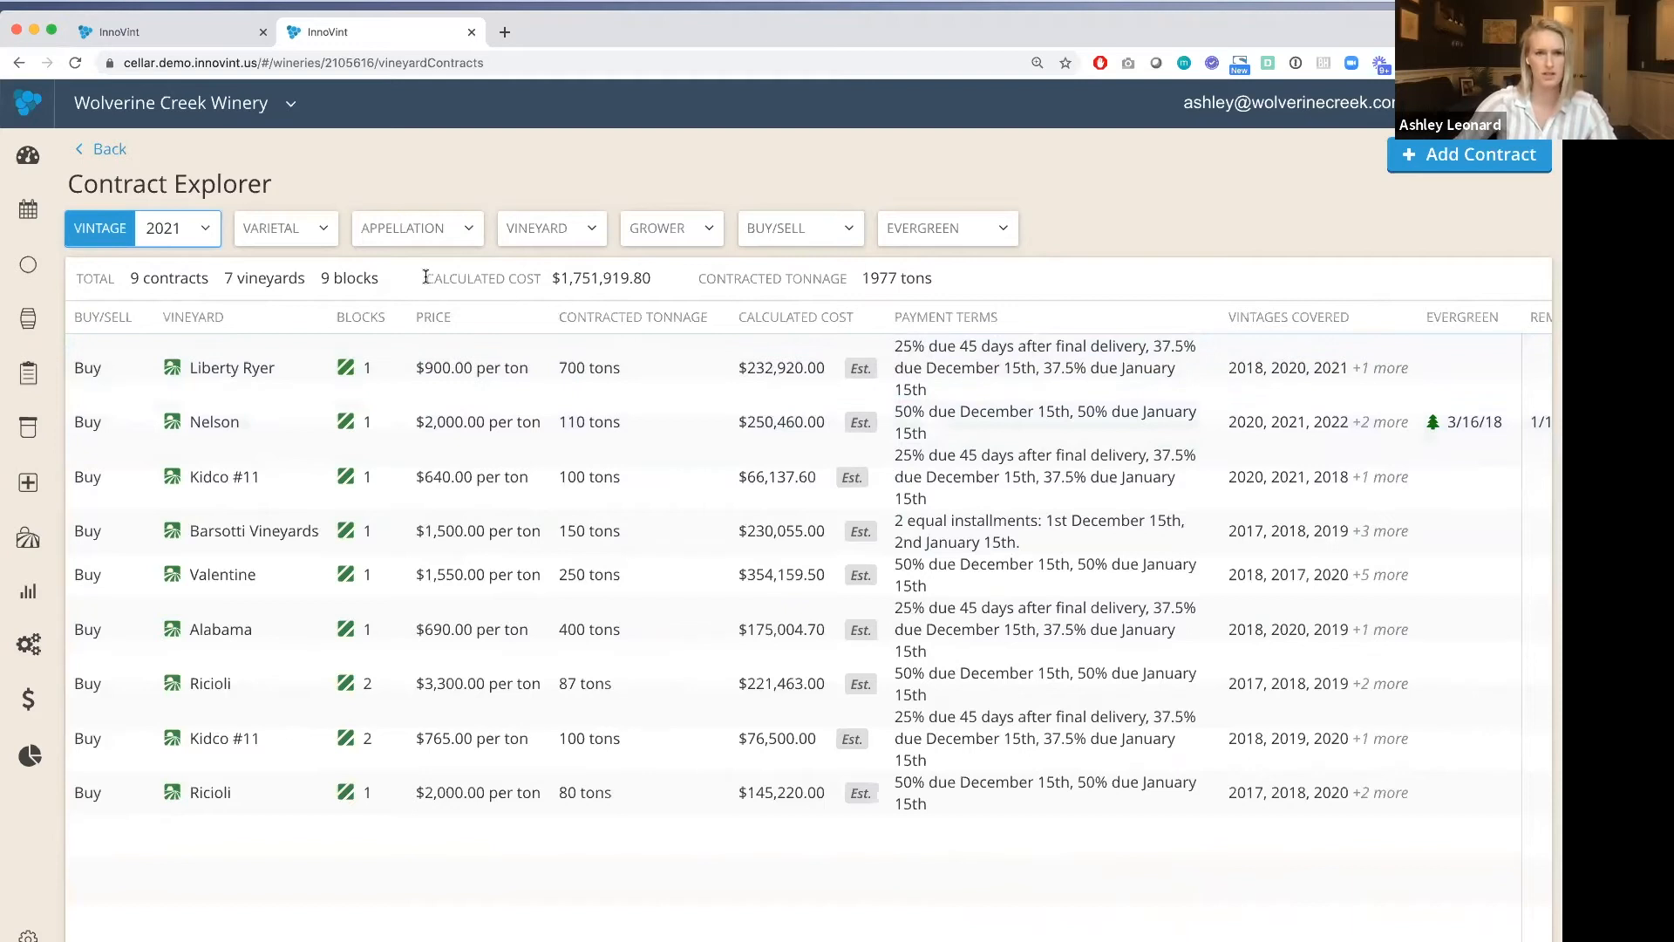
drag(425, 277, 668, 286)
click(668, 286)
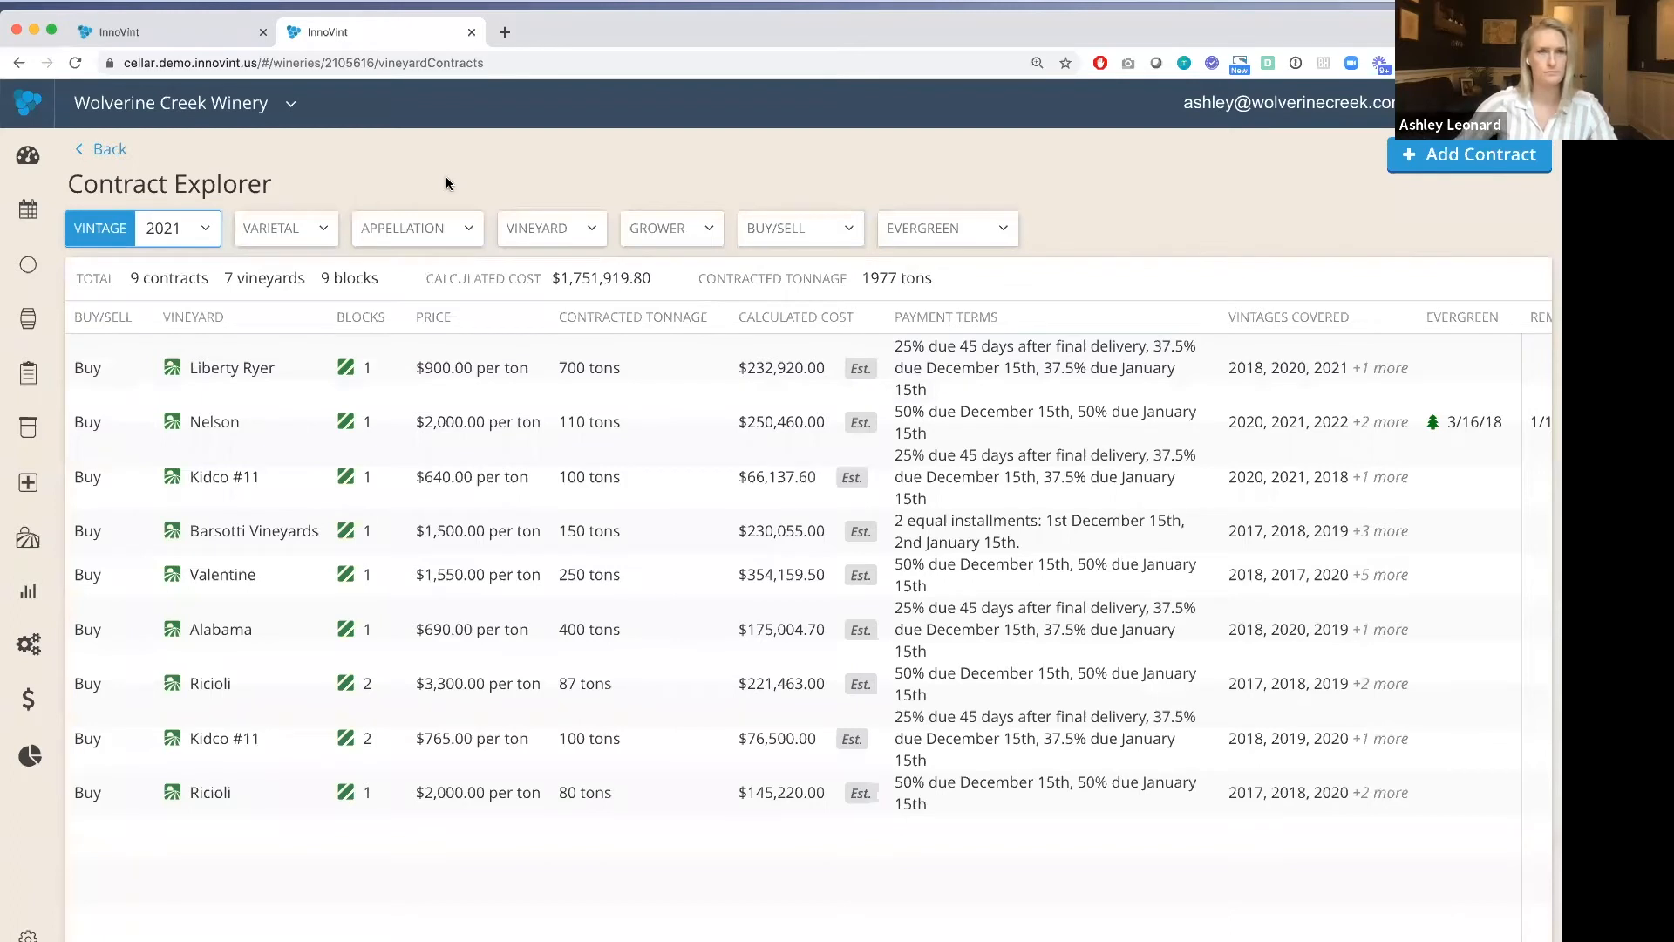
Step: Return to the Hillside Estate winery and show the costs of its products in the Additive Explorer
click(109, 36)
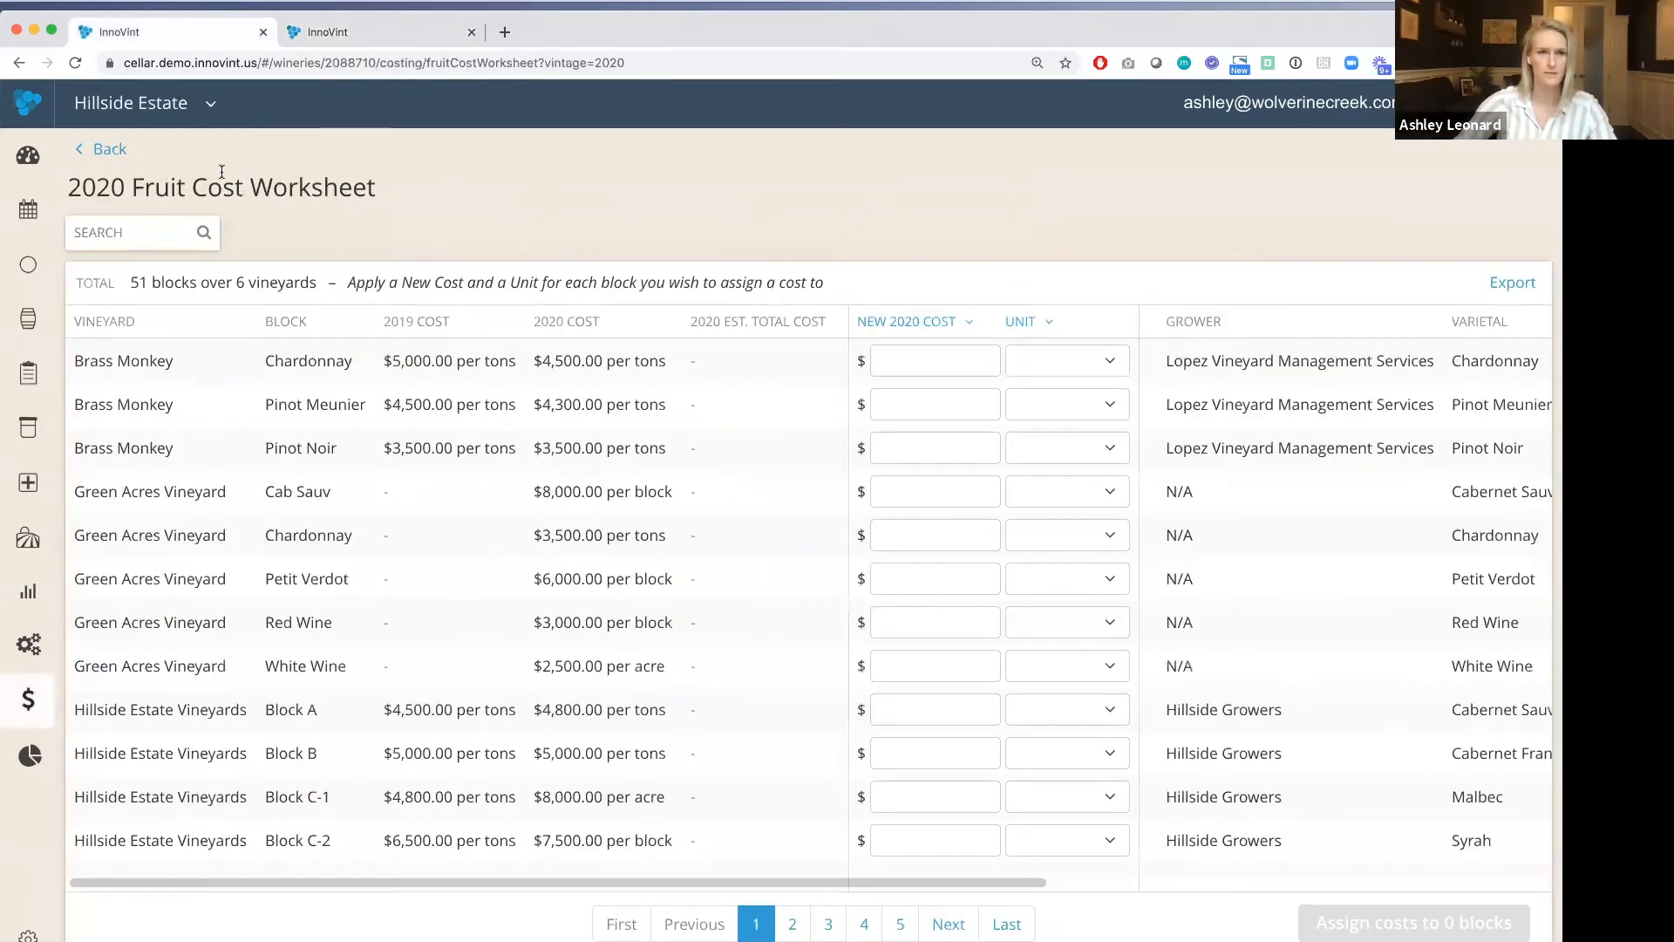
mouse_move(31, 709)
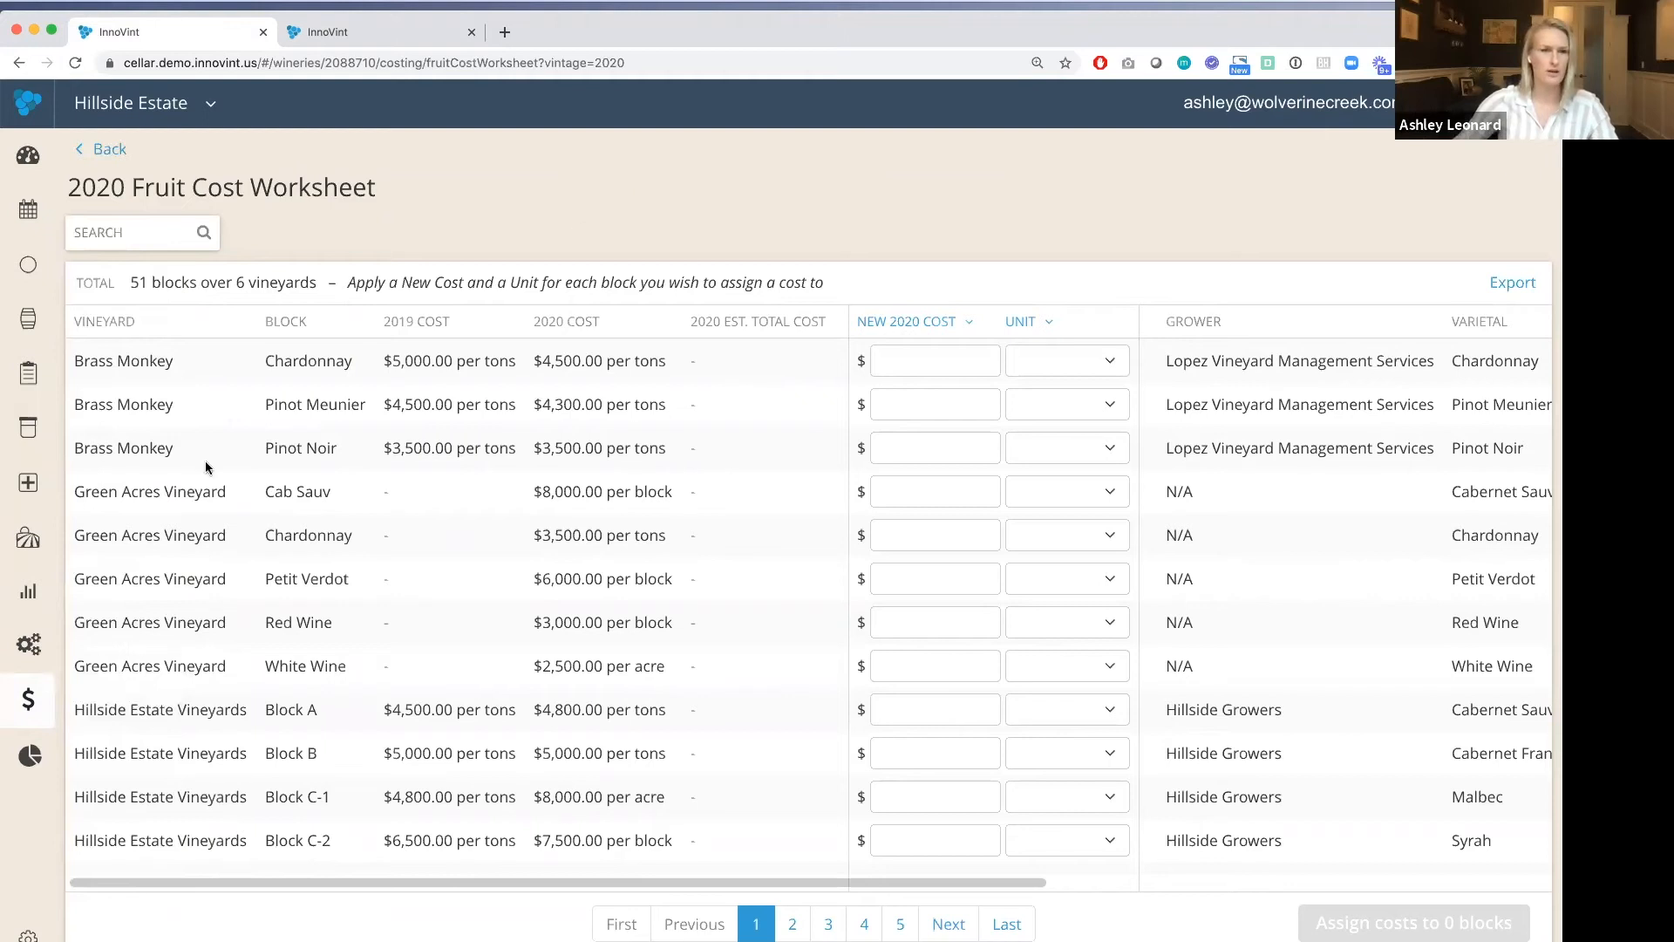
mouse_move(32, 485)
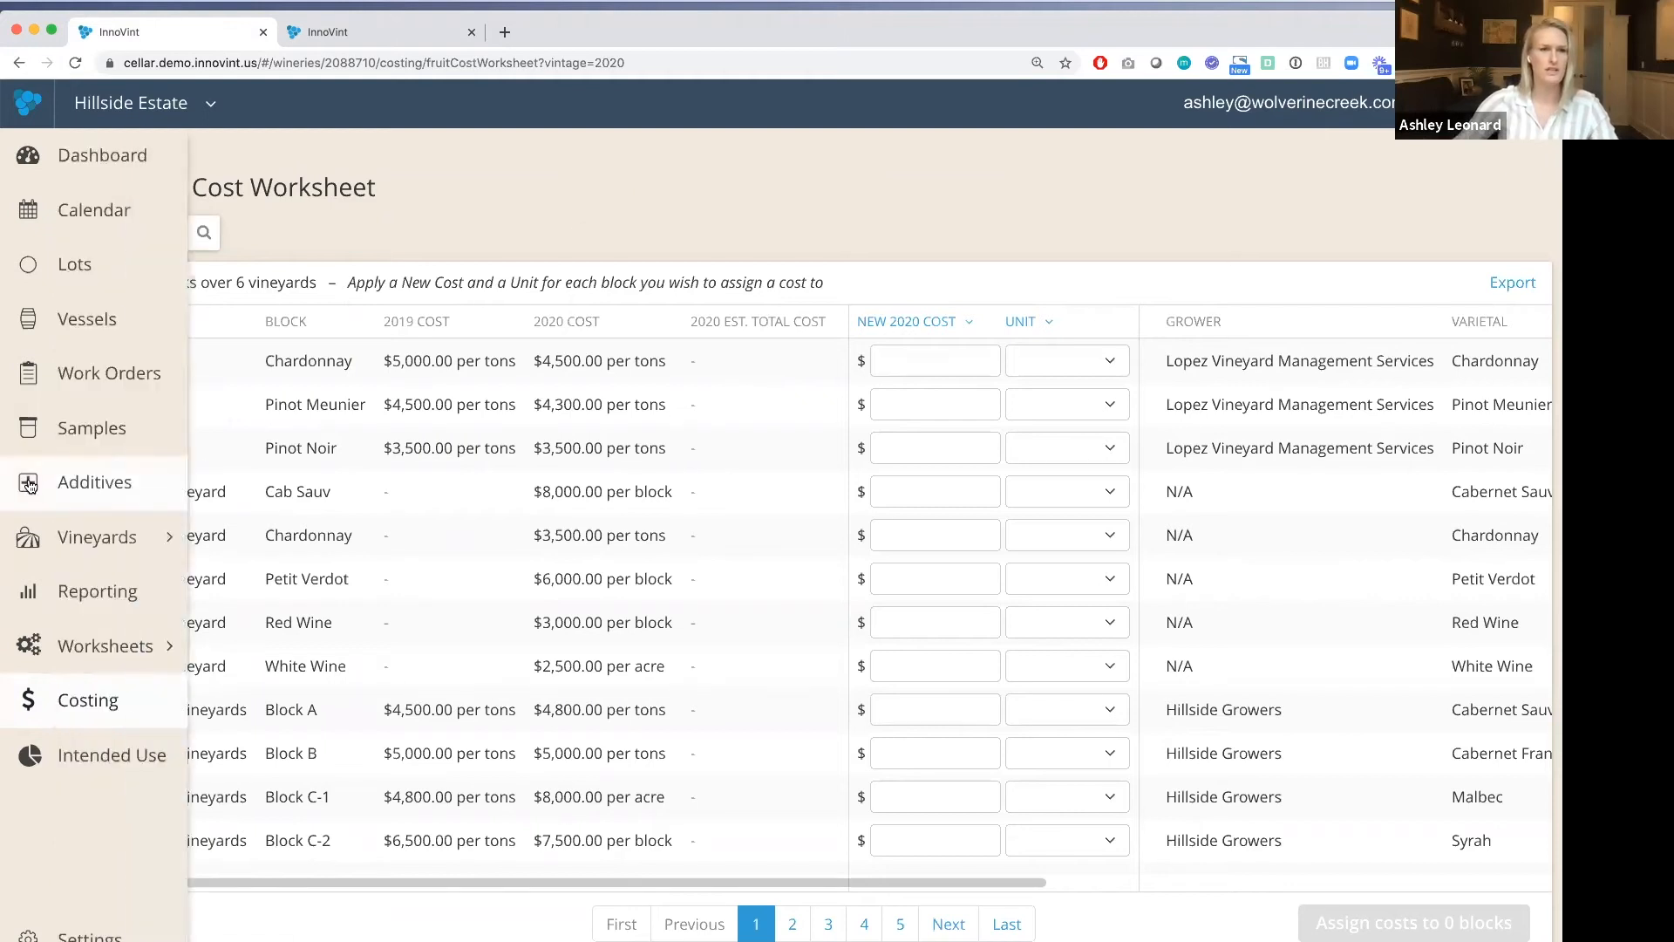
click(105, 485)
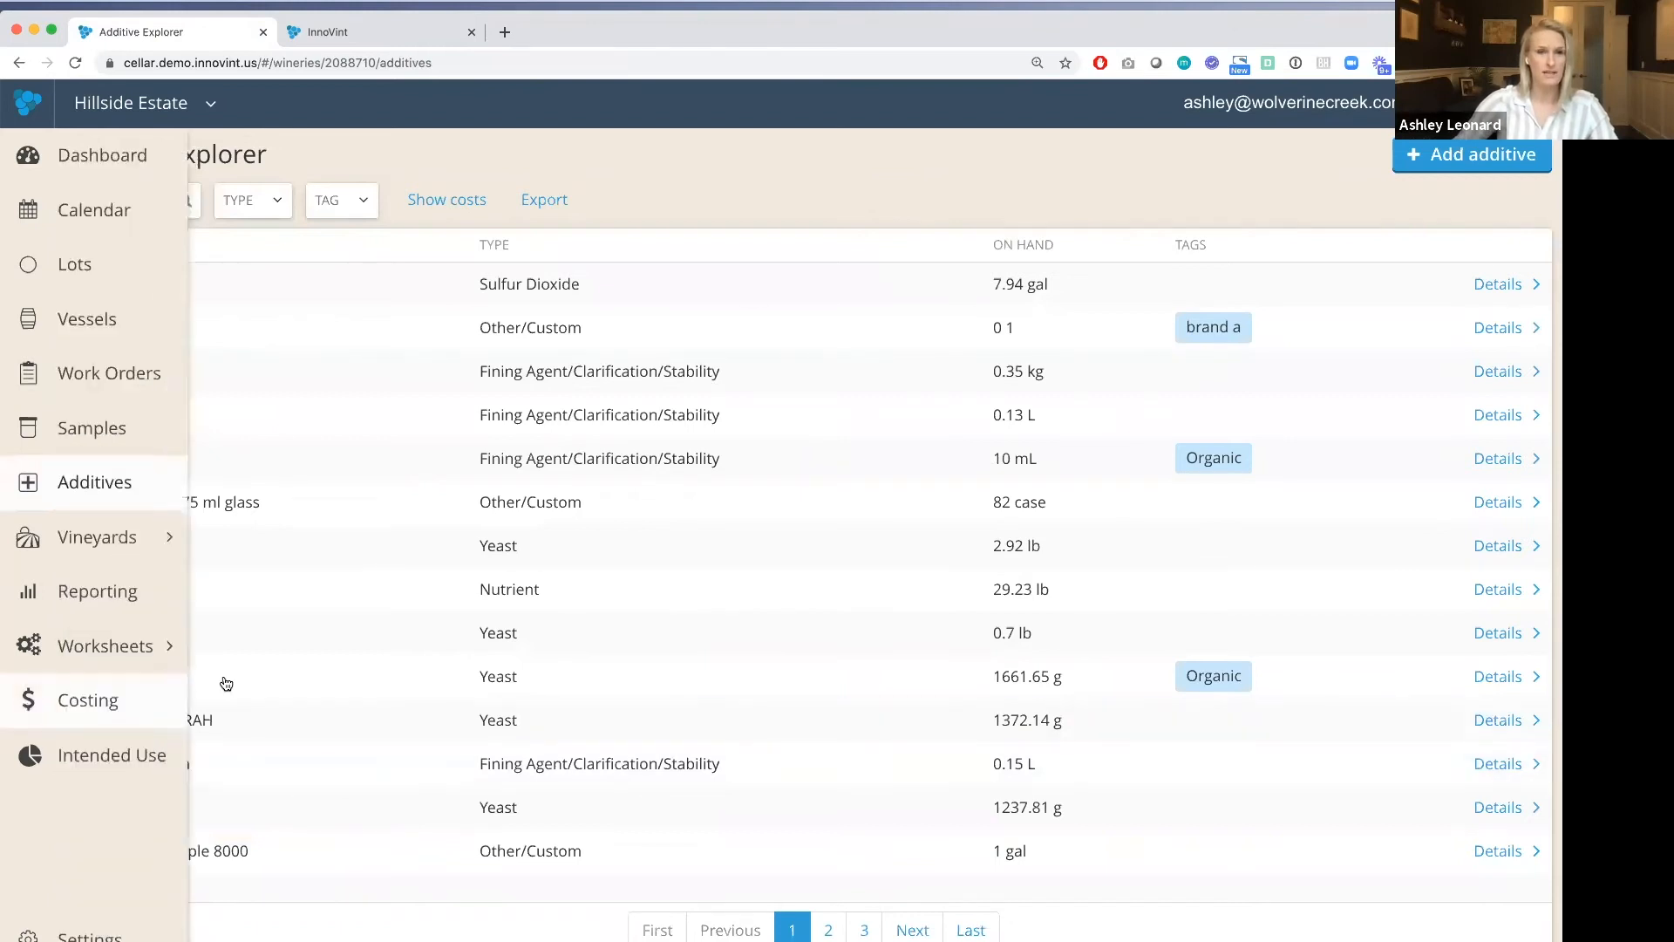
click(443, 203)
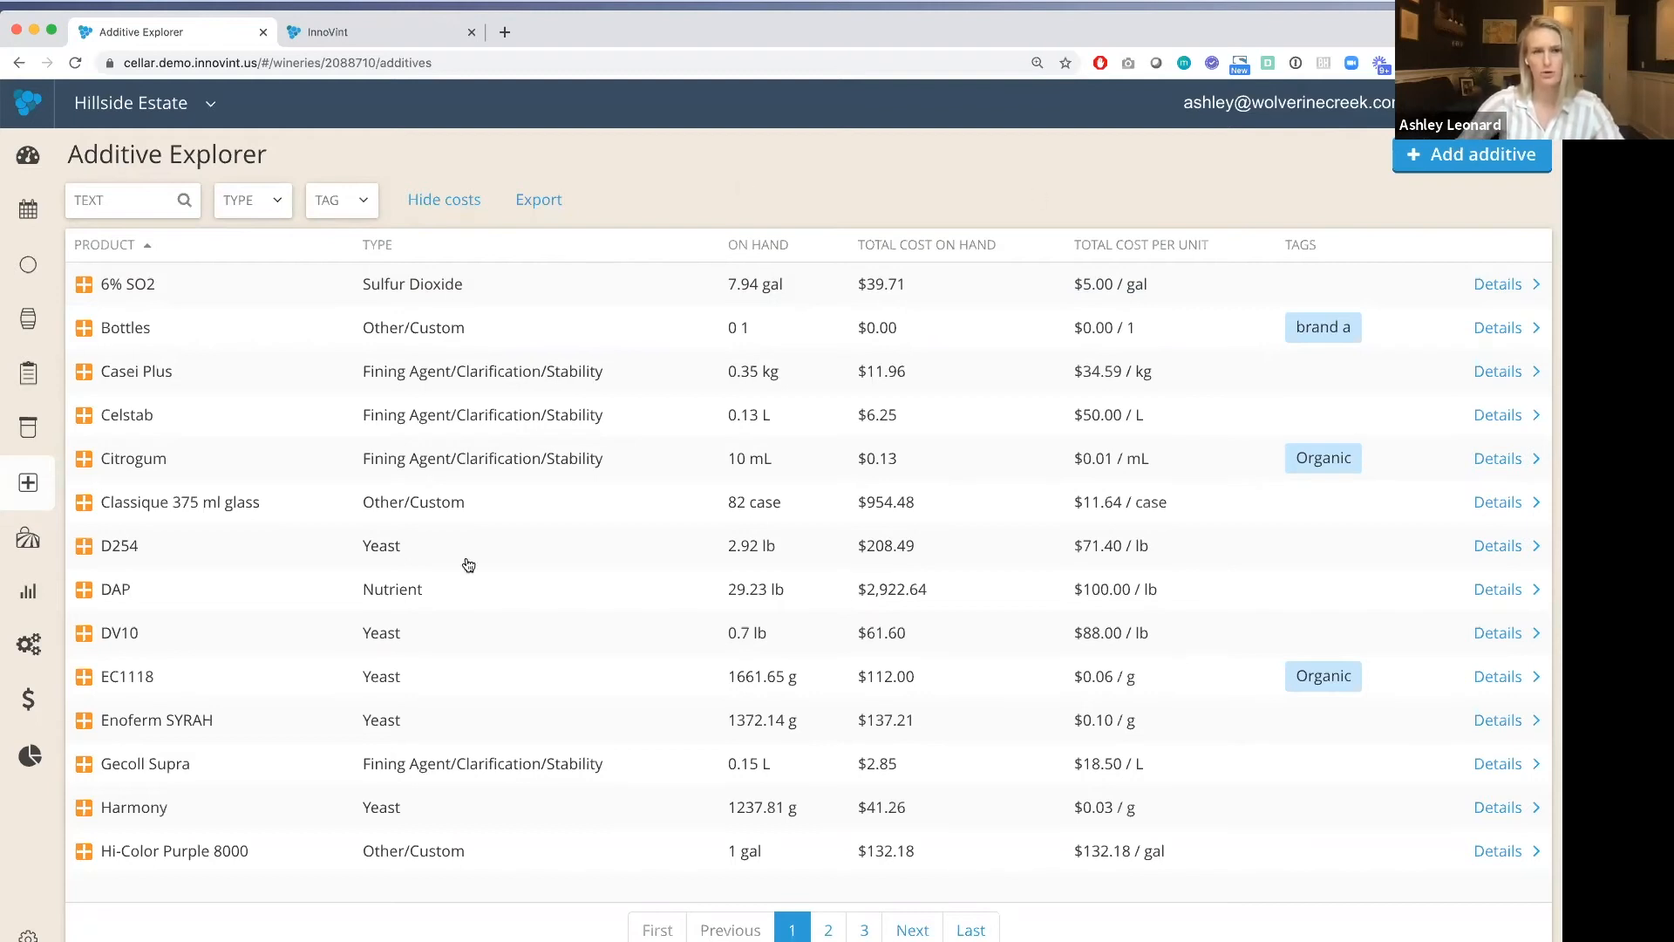
Step: Start a new cost item from the Costing Explorer and set its category to Labor & Cellar
mouse_move(33, 493)
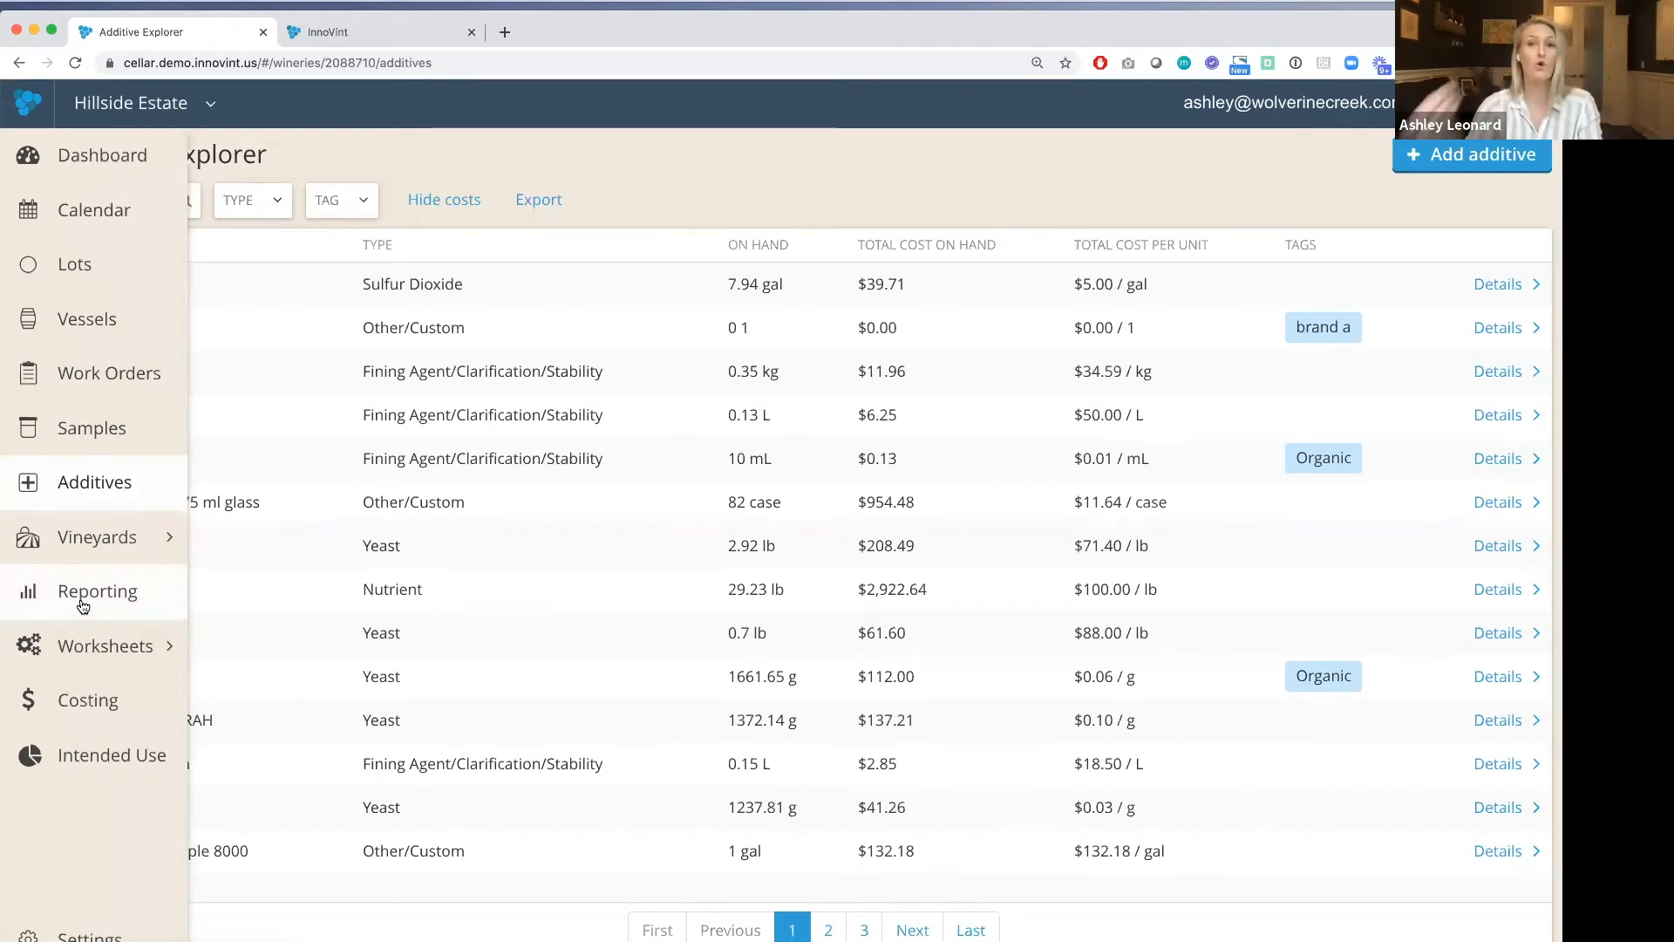
click(121, 720)
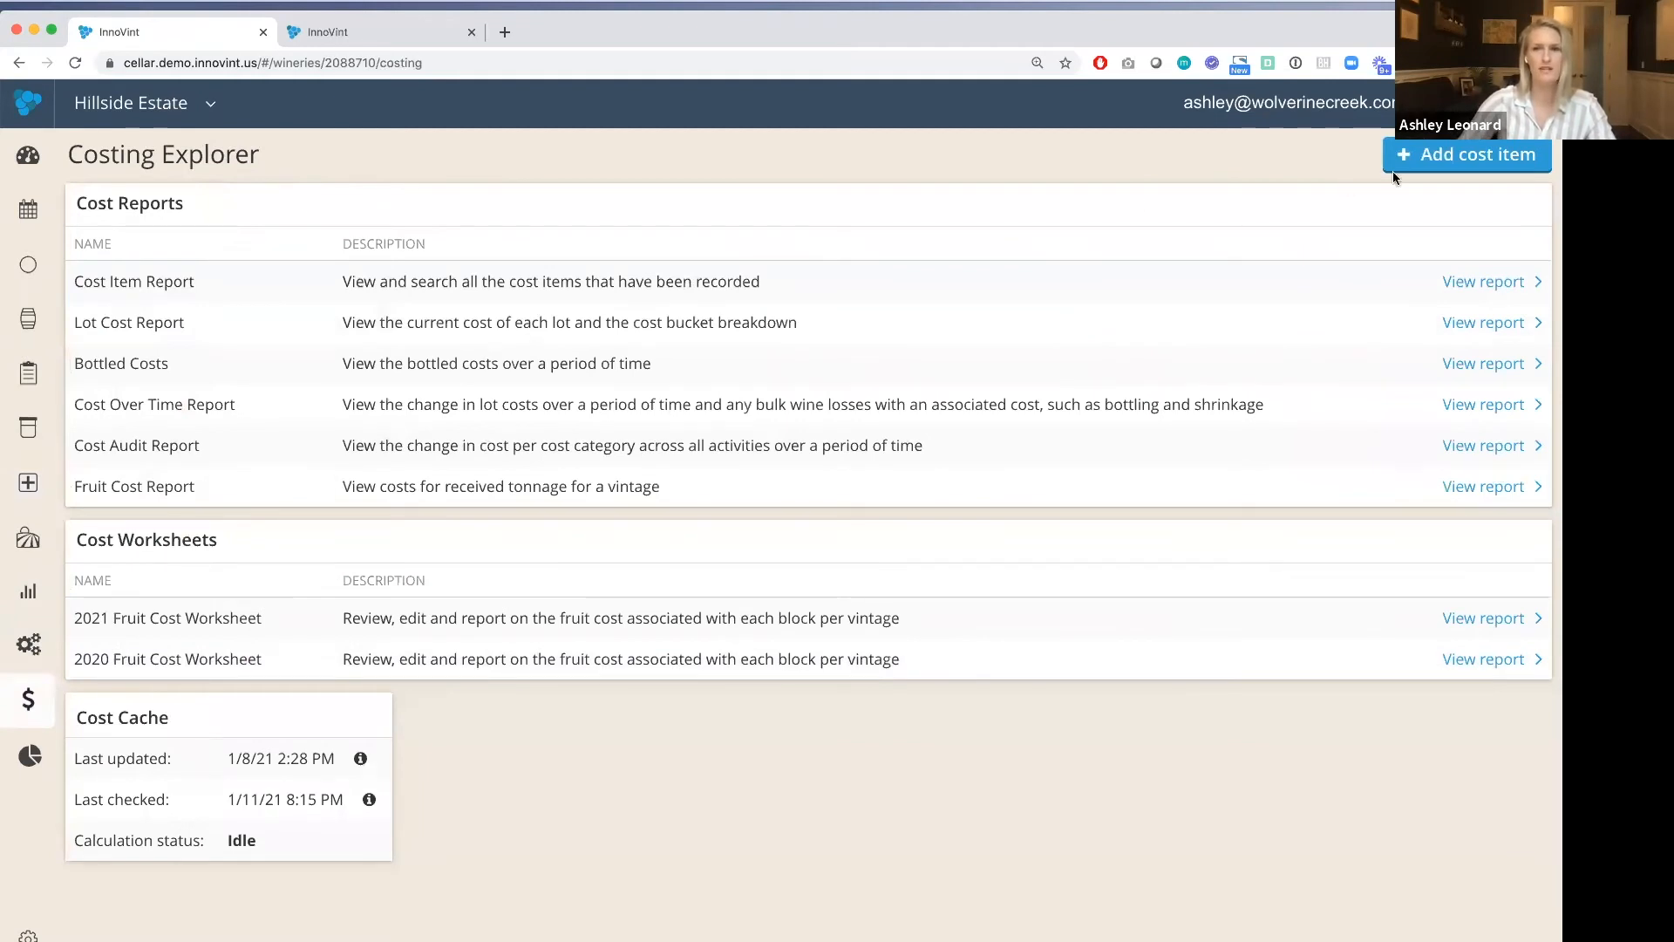
click(1447, 162)
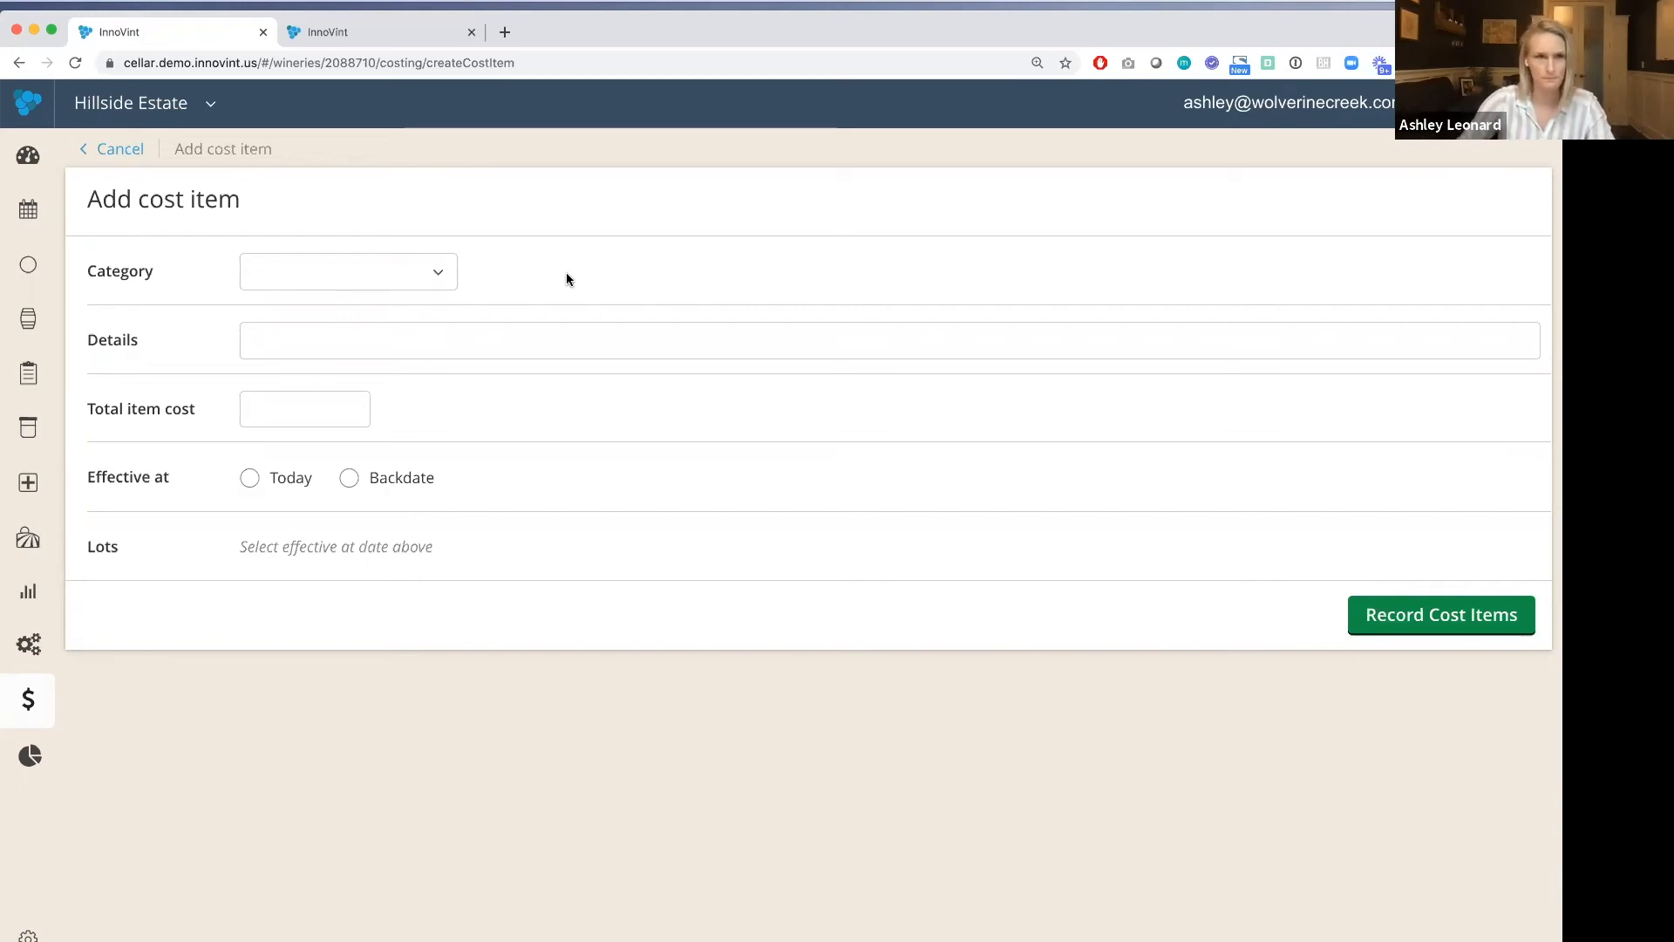
click(378, 267)
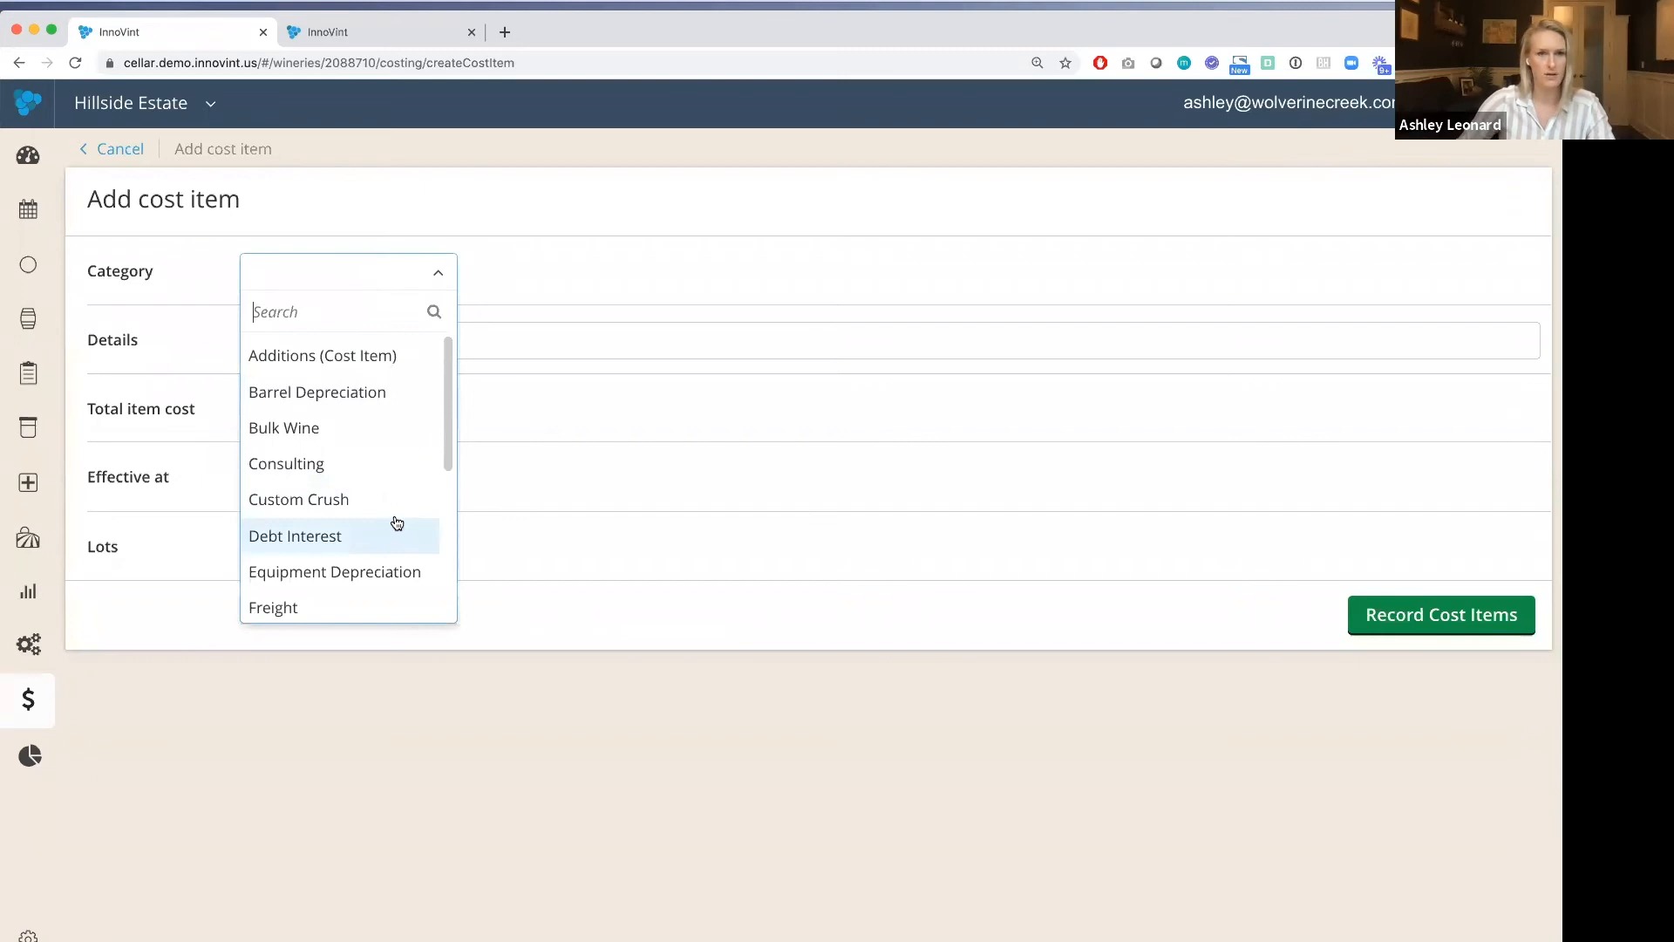
scroll(395, 514, down, 2)
click(344, 587)
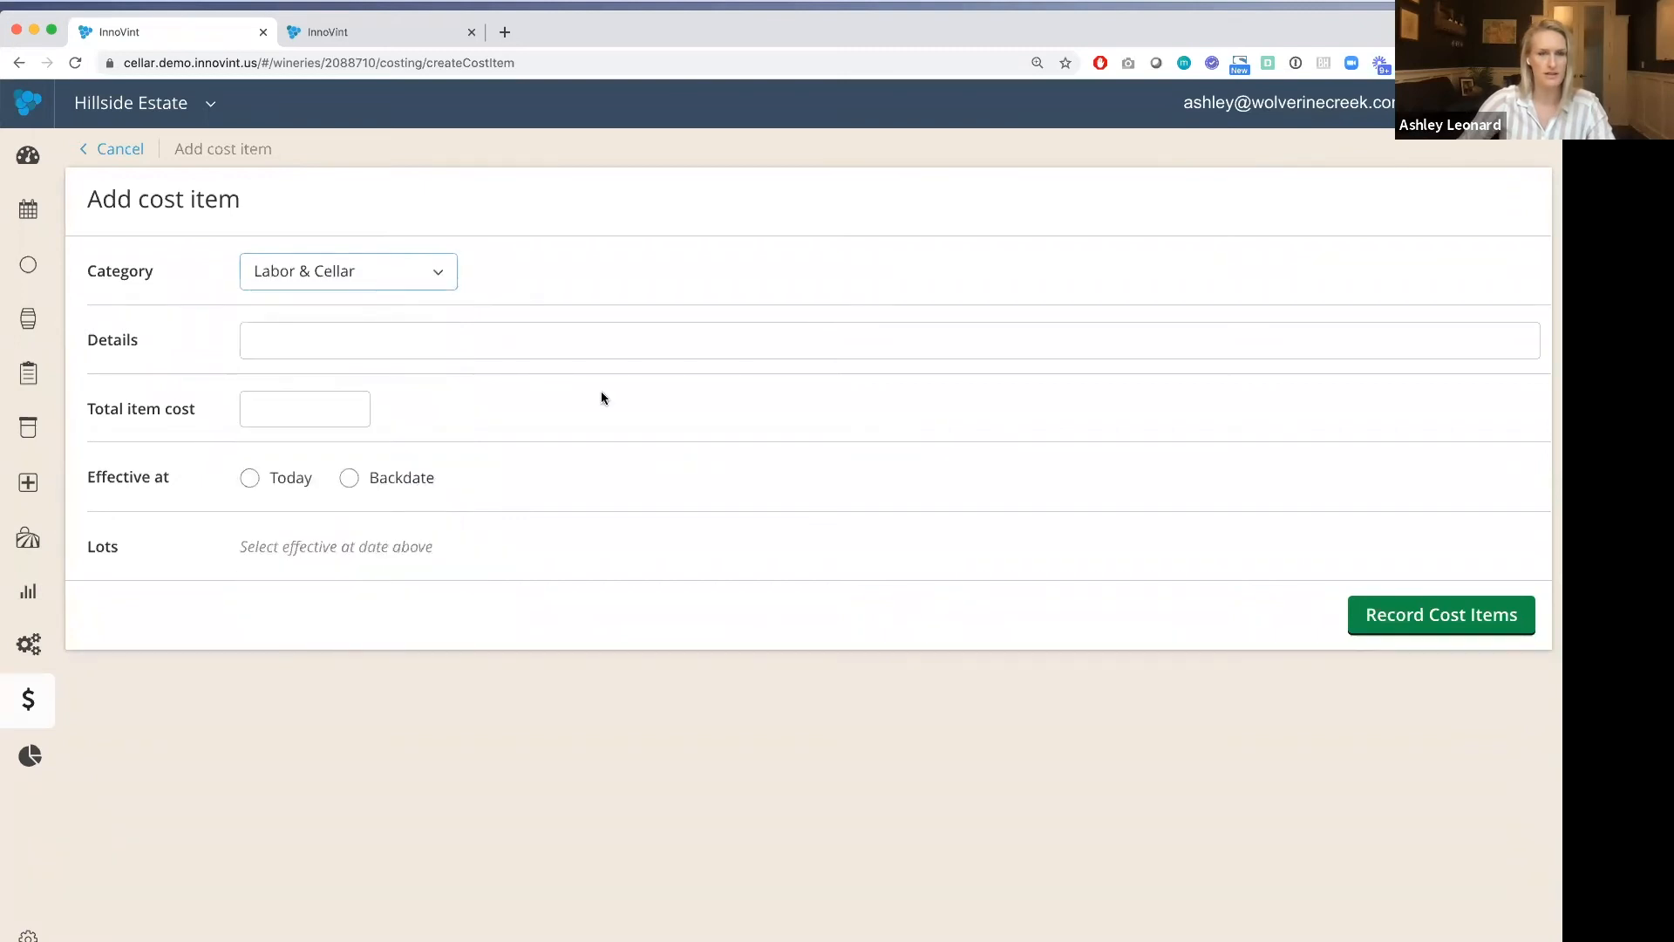
Step: Enter "December 2020 Production Labor" as the details of the cost item
click(377, 343)
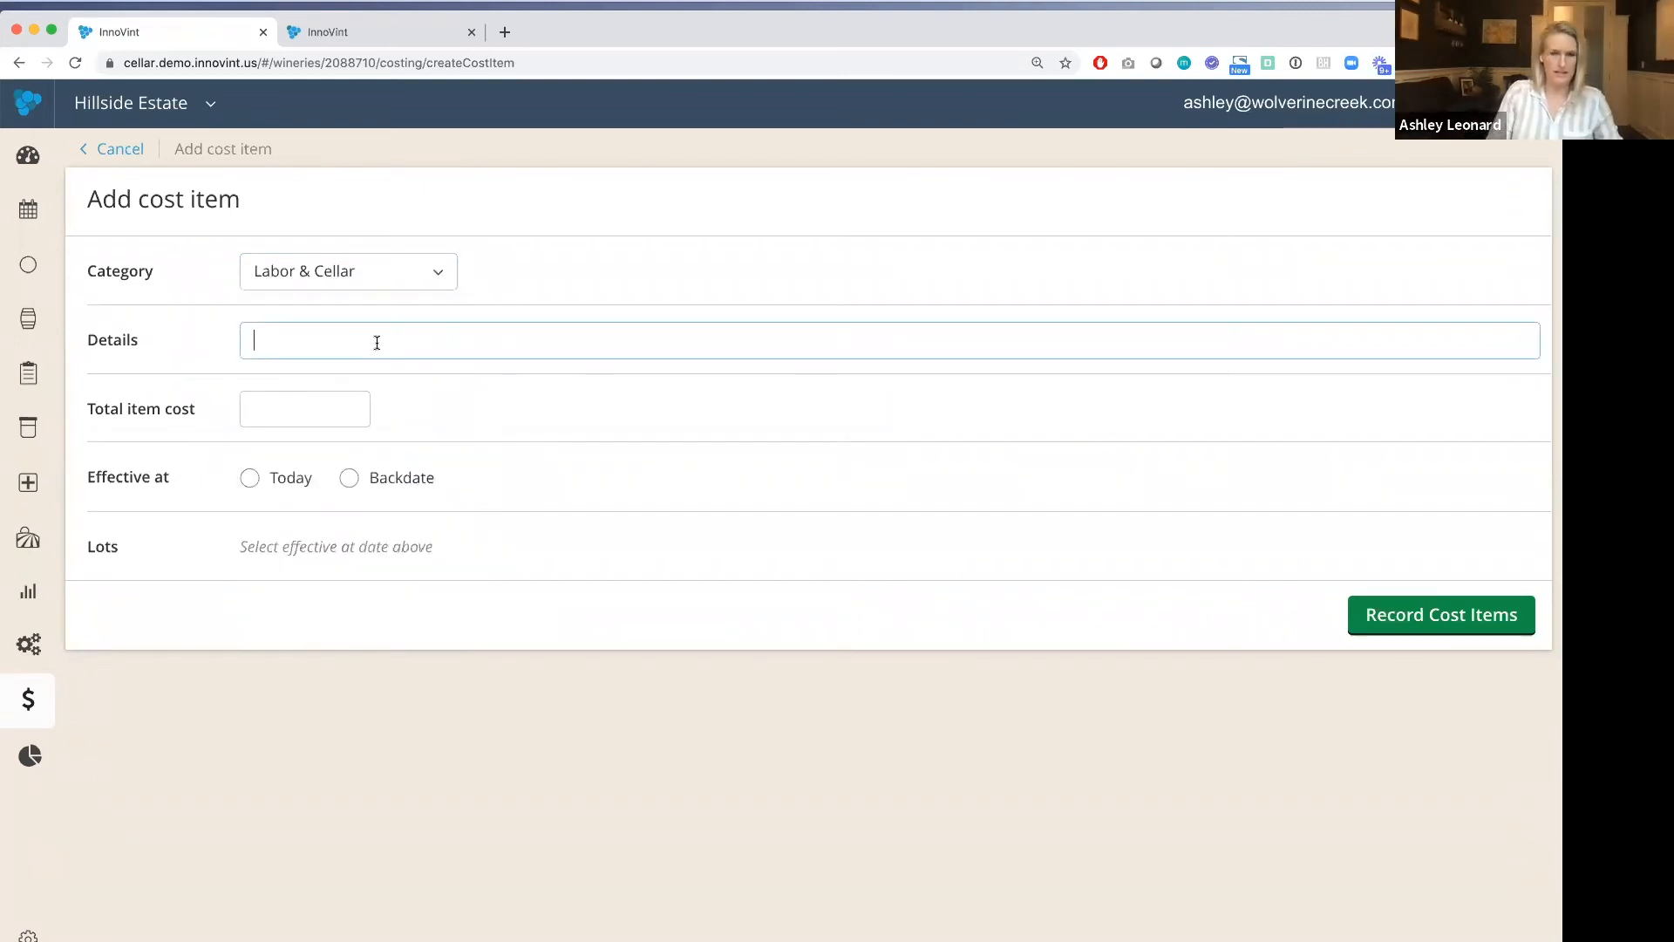
text(December 202)
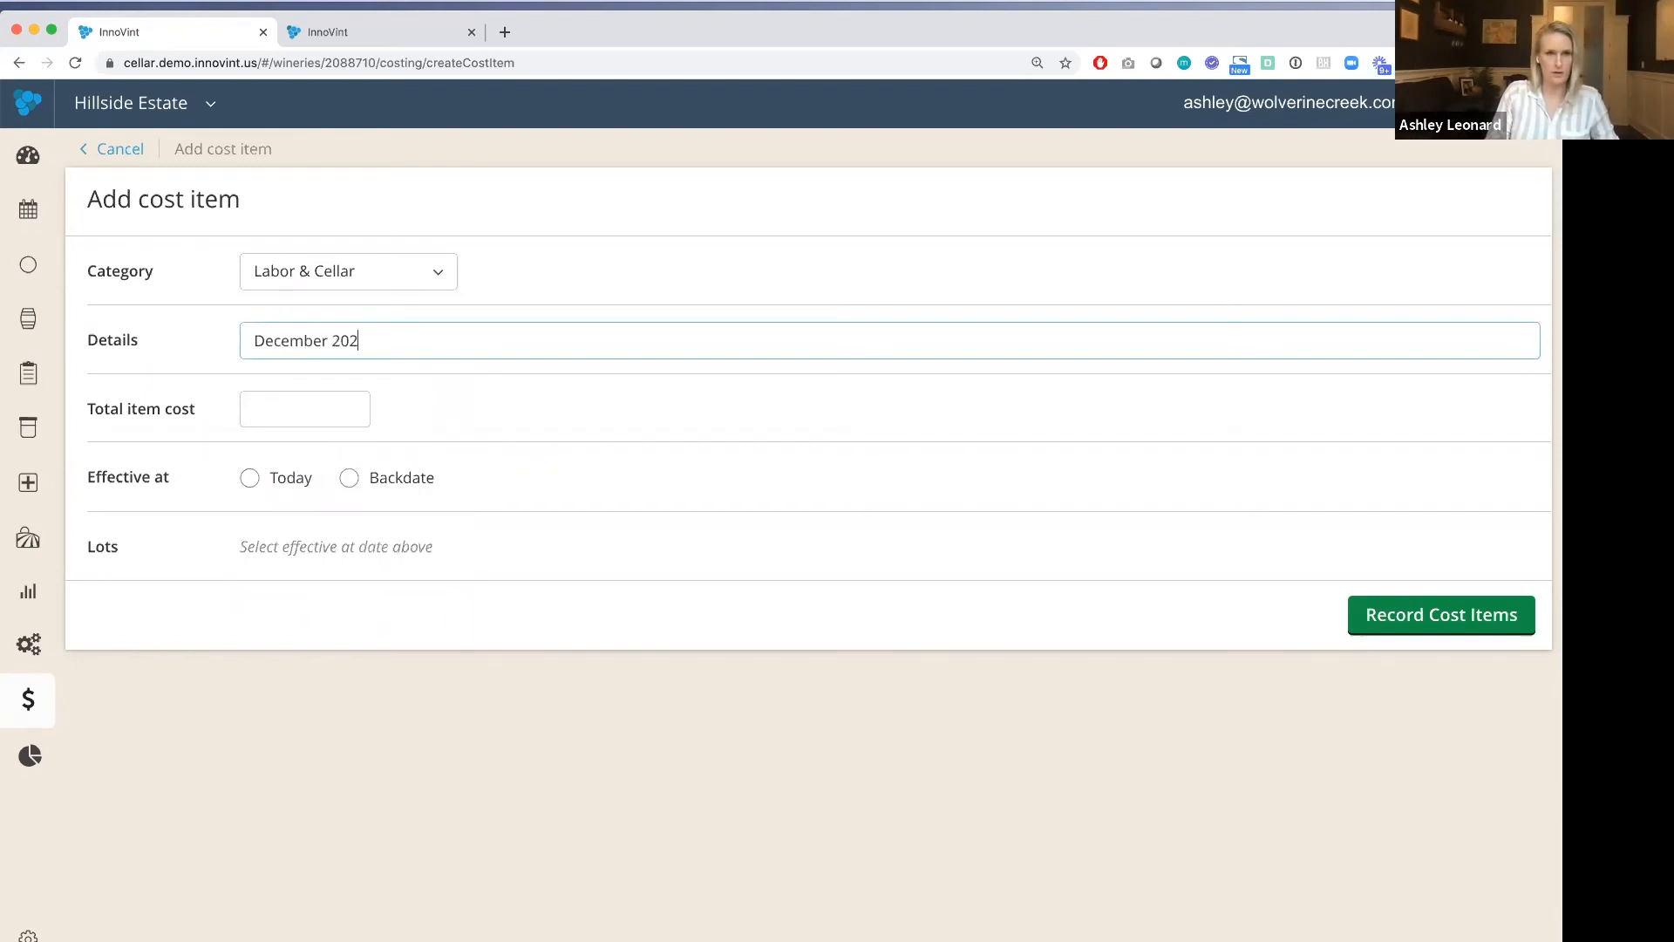
text(0 Prodction)
key(BackSpace)
key(BackSpace)
key(BackSpace)
key(BackSpace)
key(BackSpace)
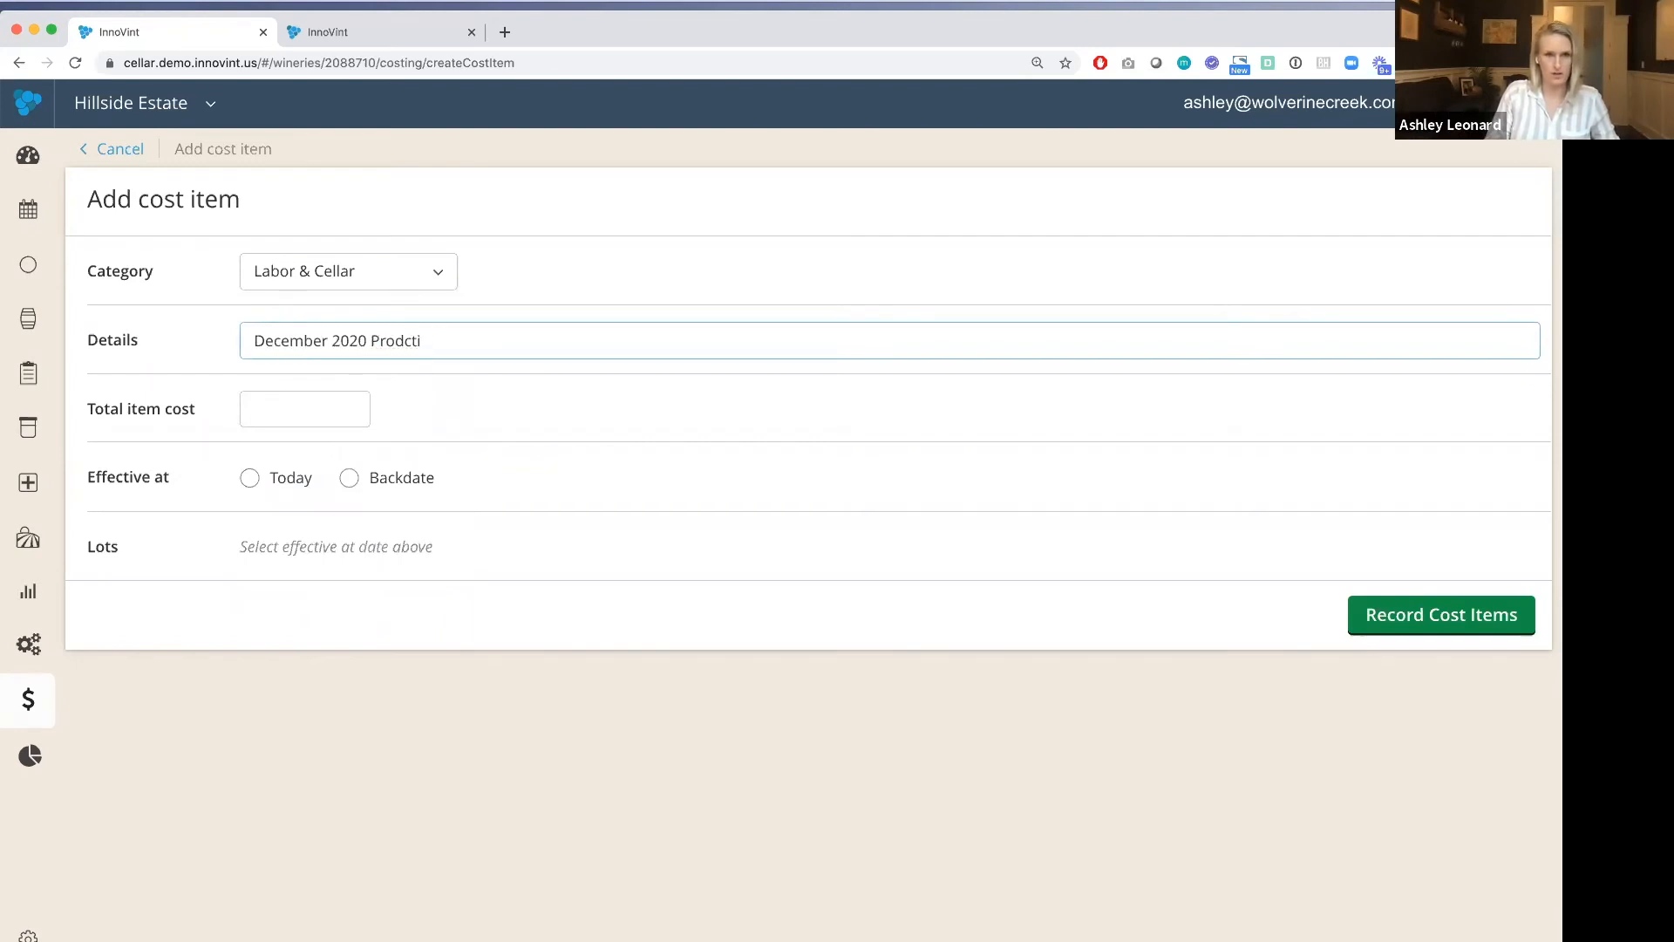
key(BackSpace)
text(uction Labor)
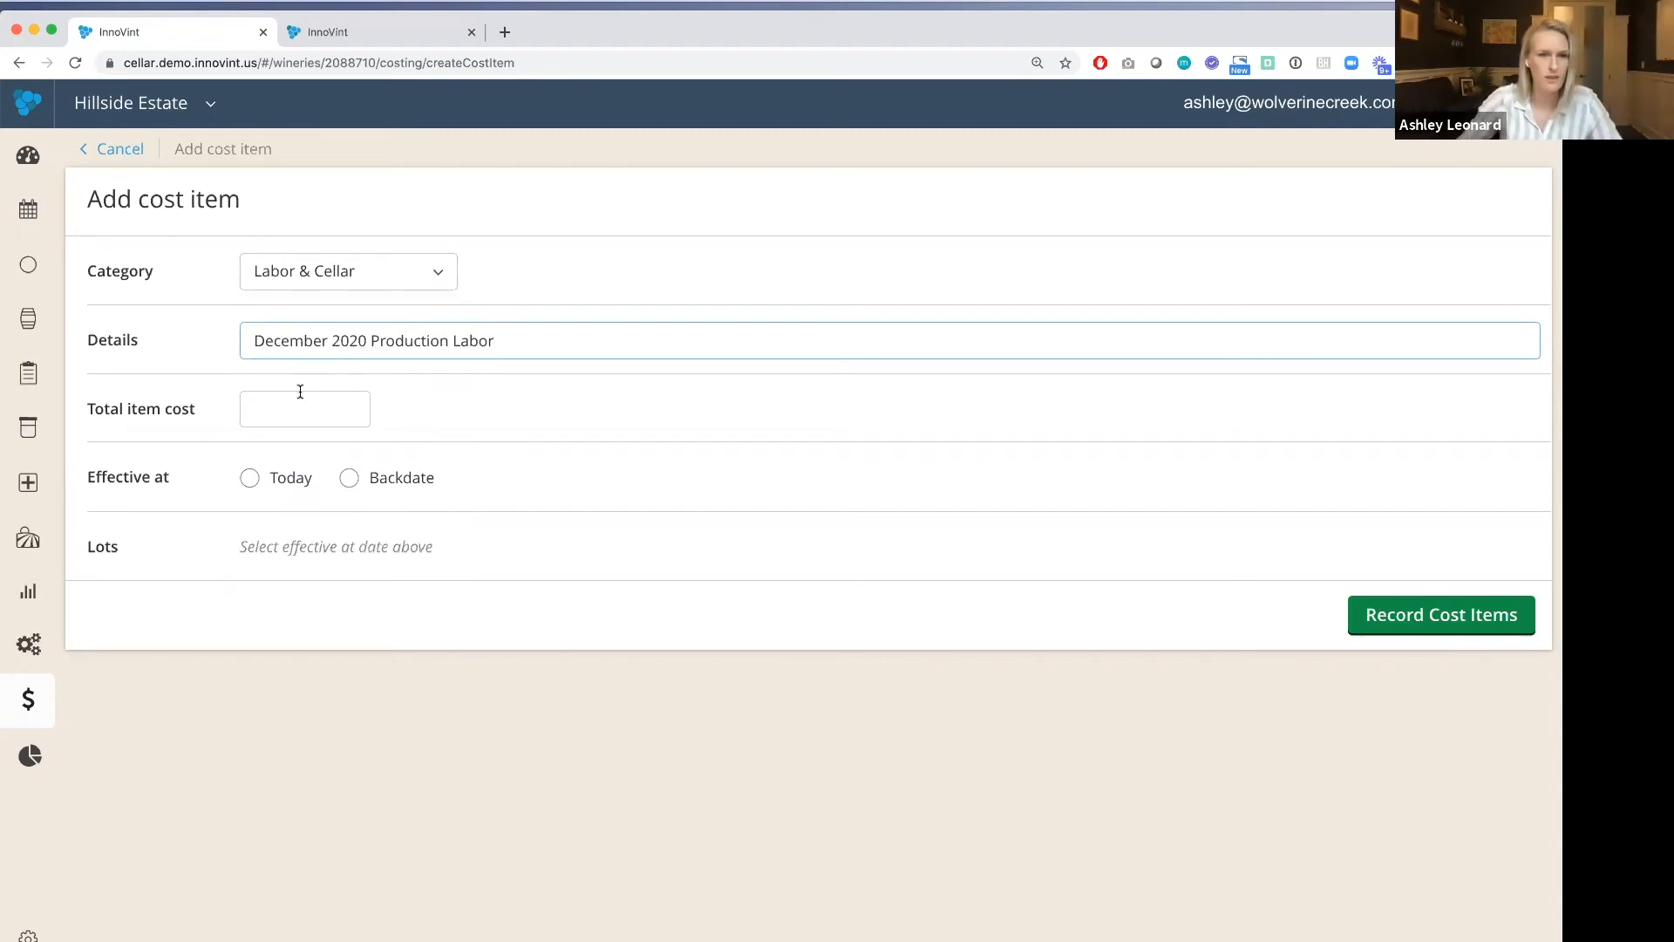
Step: Set the total item cost to $15,000
click(254, 410)
text(1)
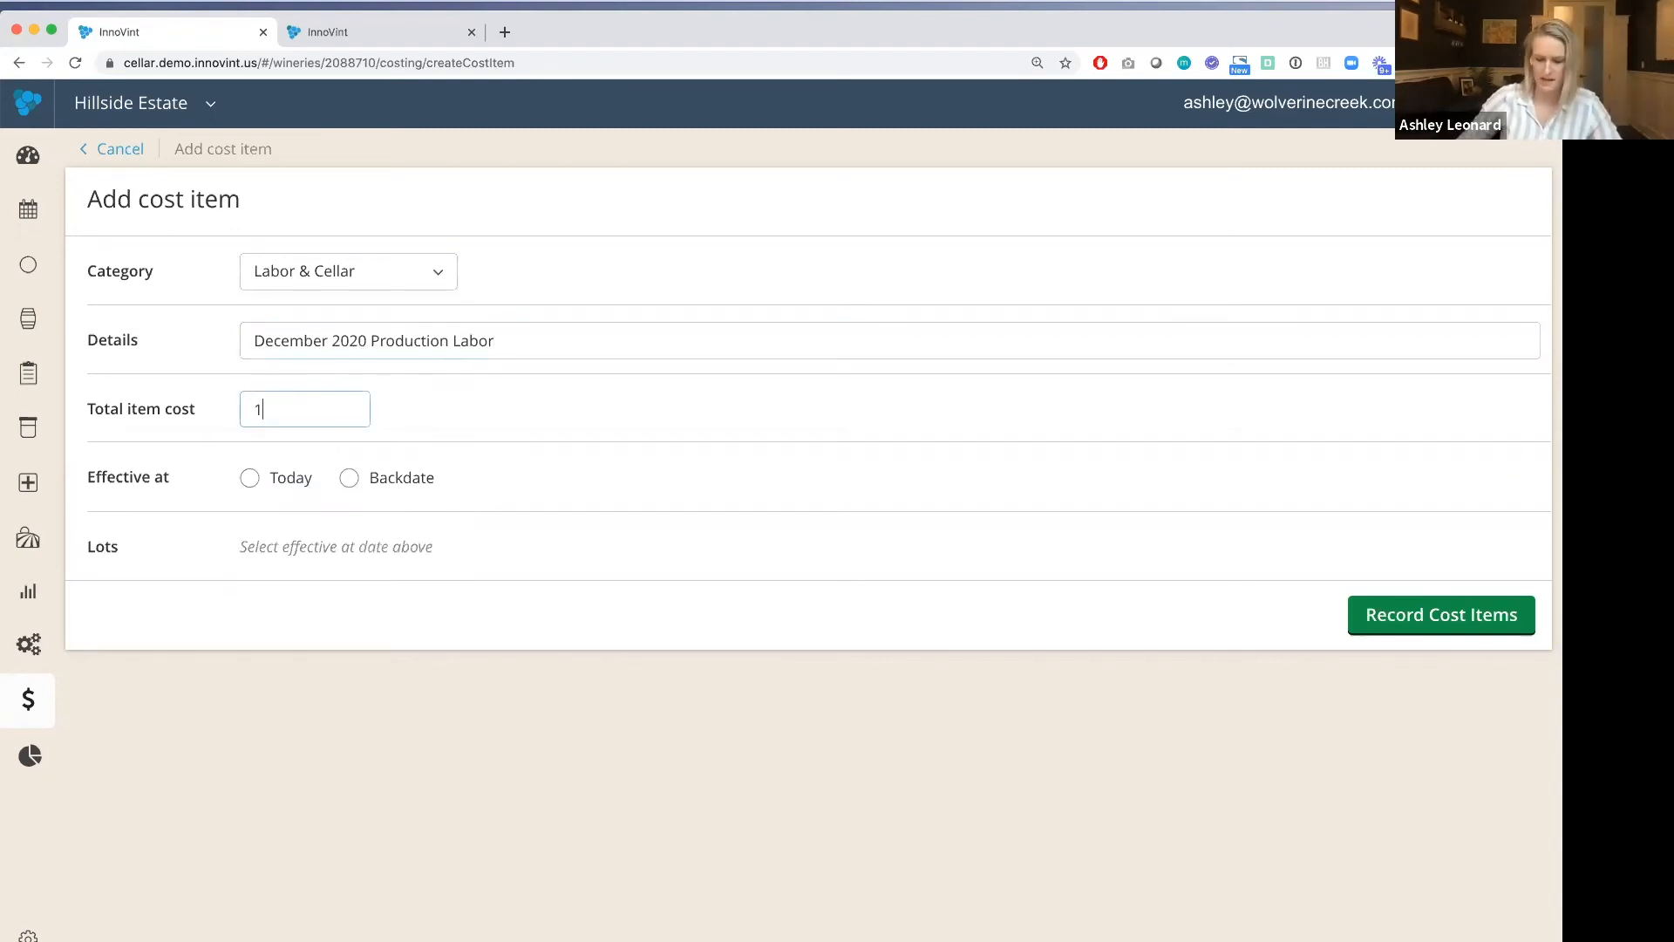
text(5,000)
click(474, 422)
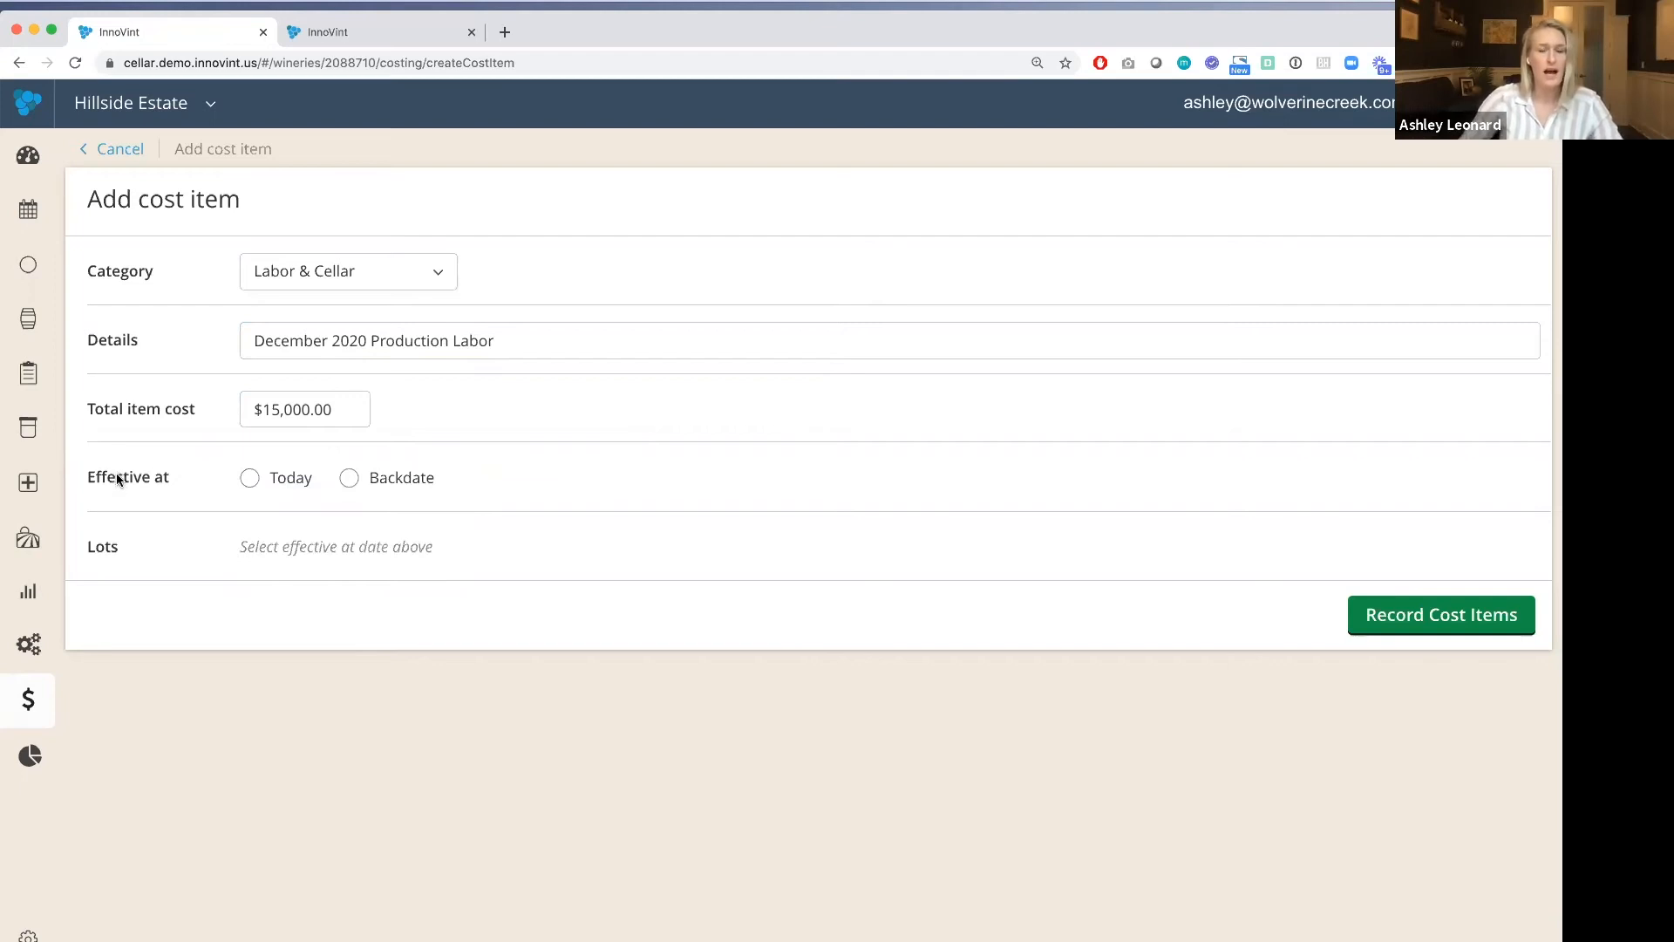
Step: Backdate the cost item's effective date to 12/31/20 and set the hour of its time to 11
click(349, 478)
click(355, 544)
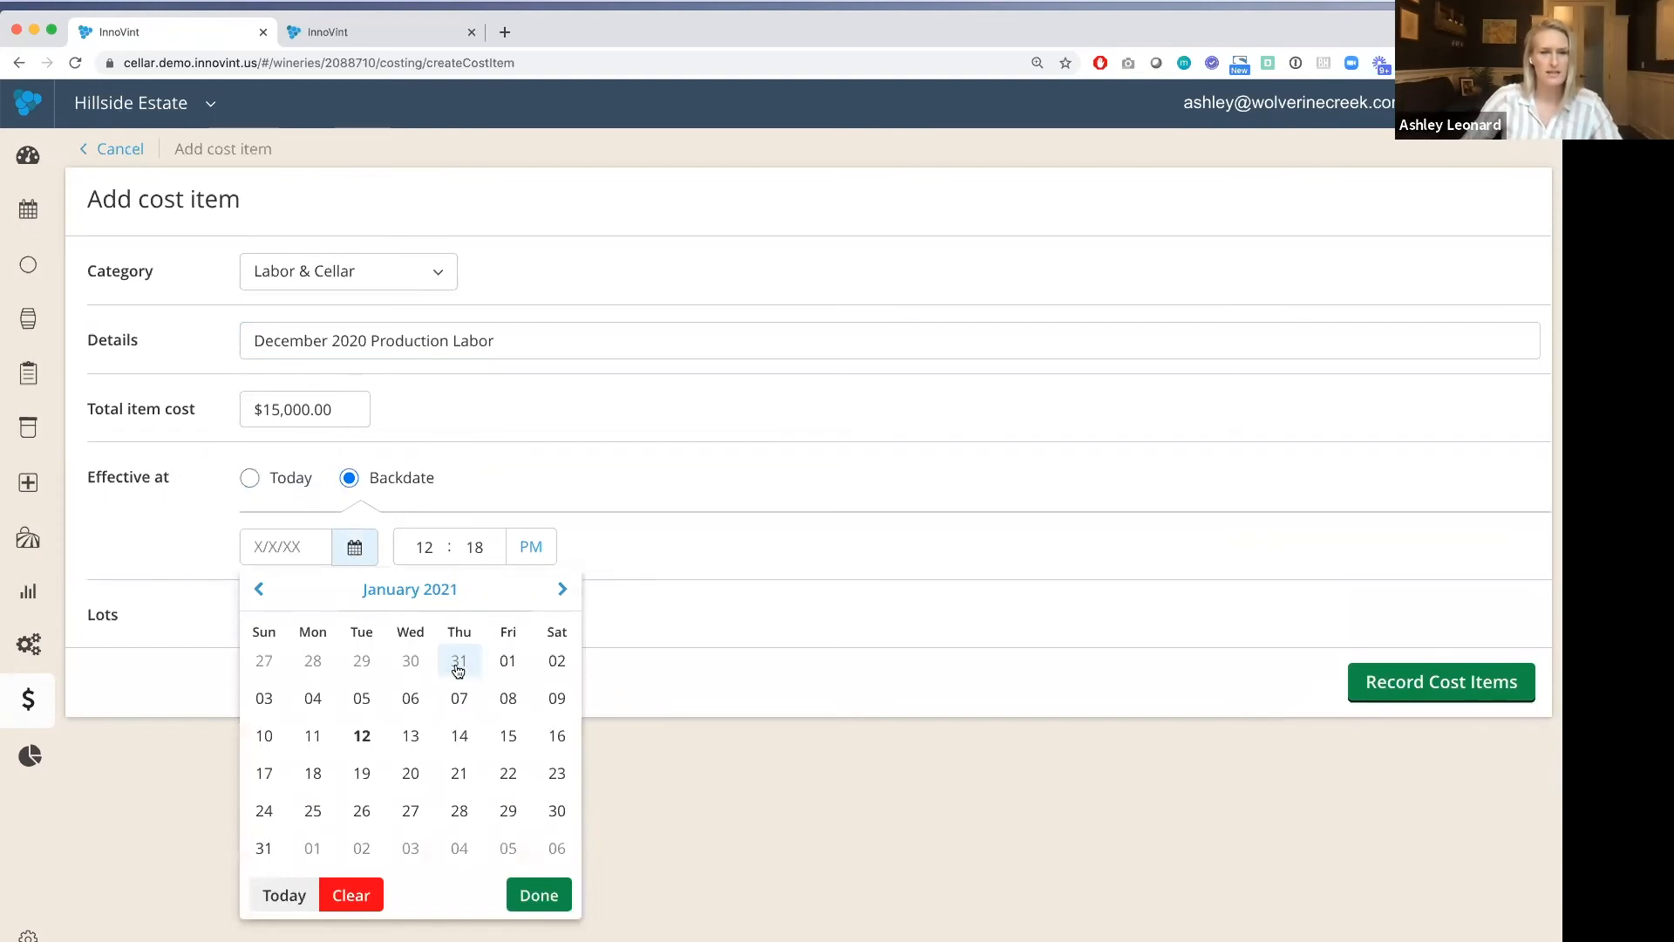
click(460, 665)
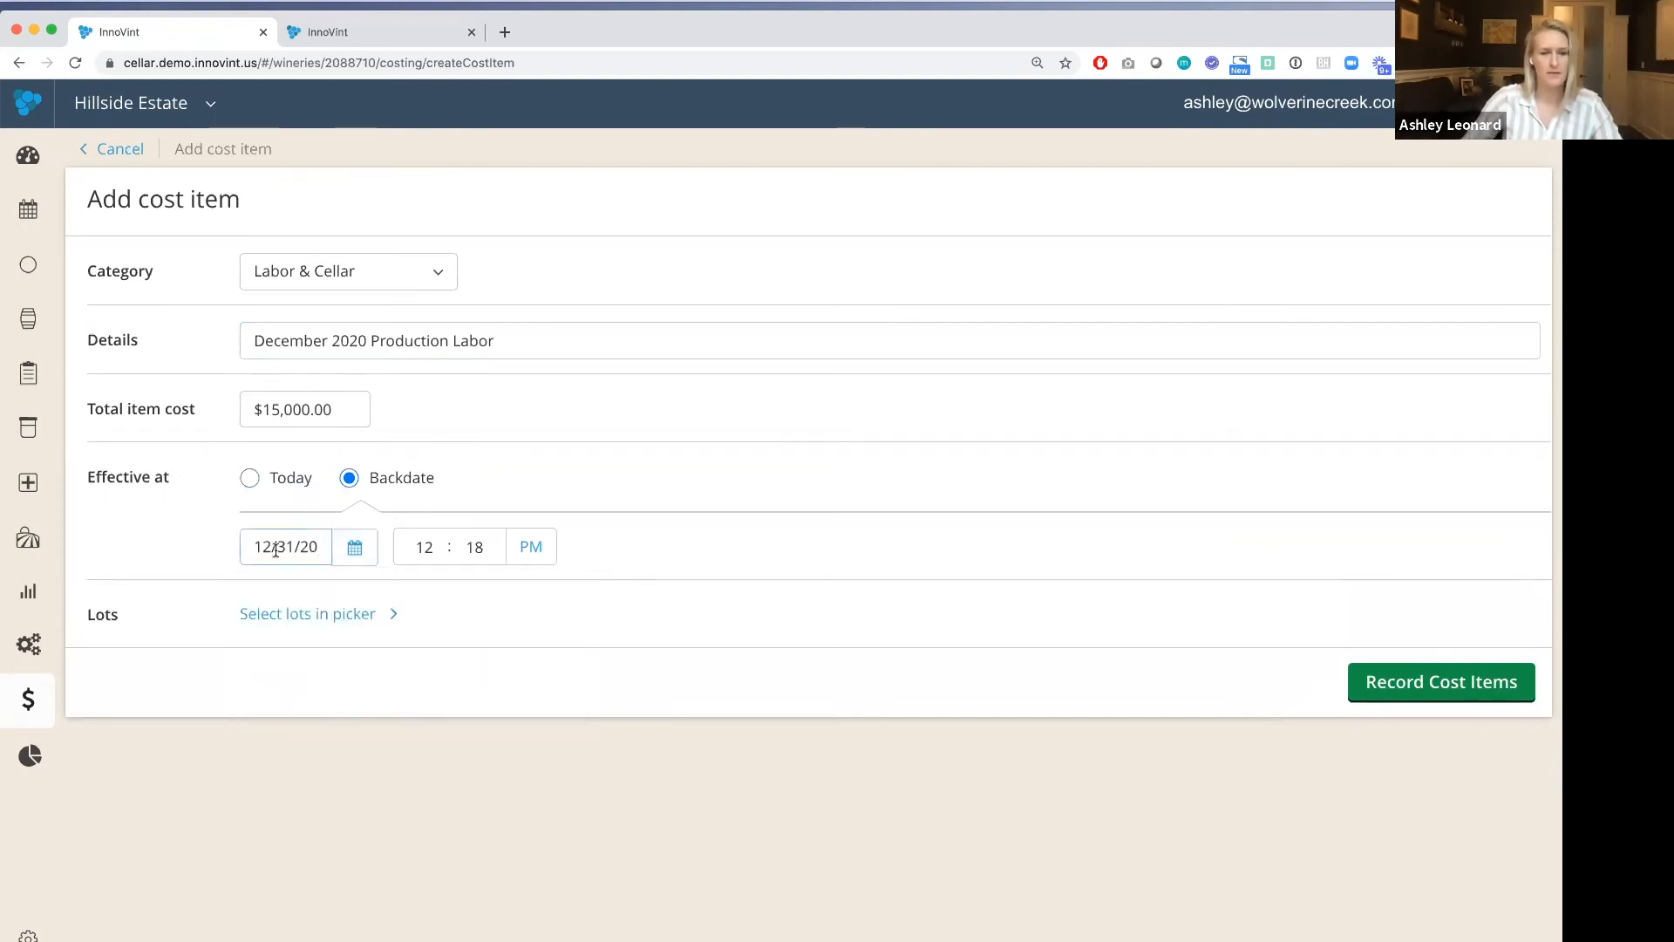
click(422, 547)
text(11)
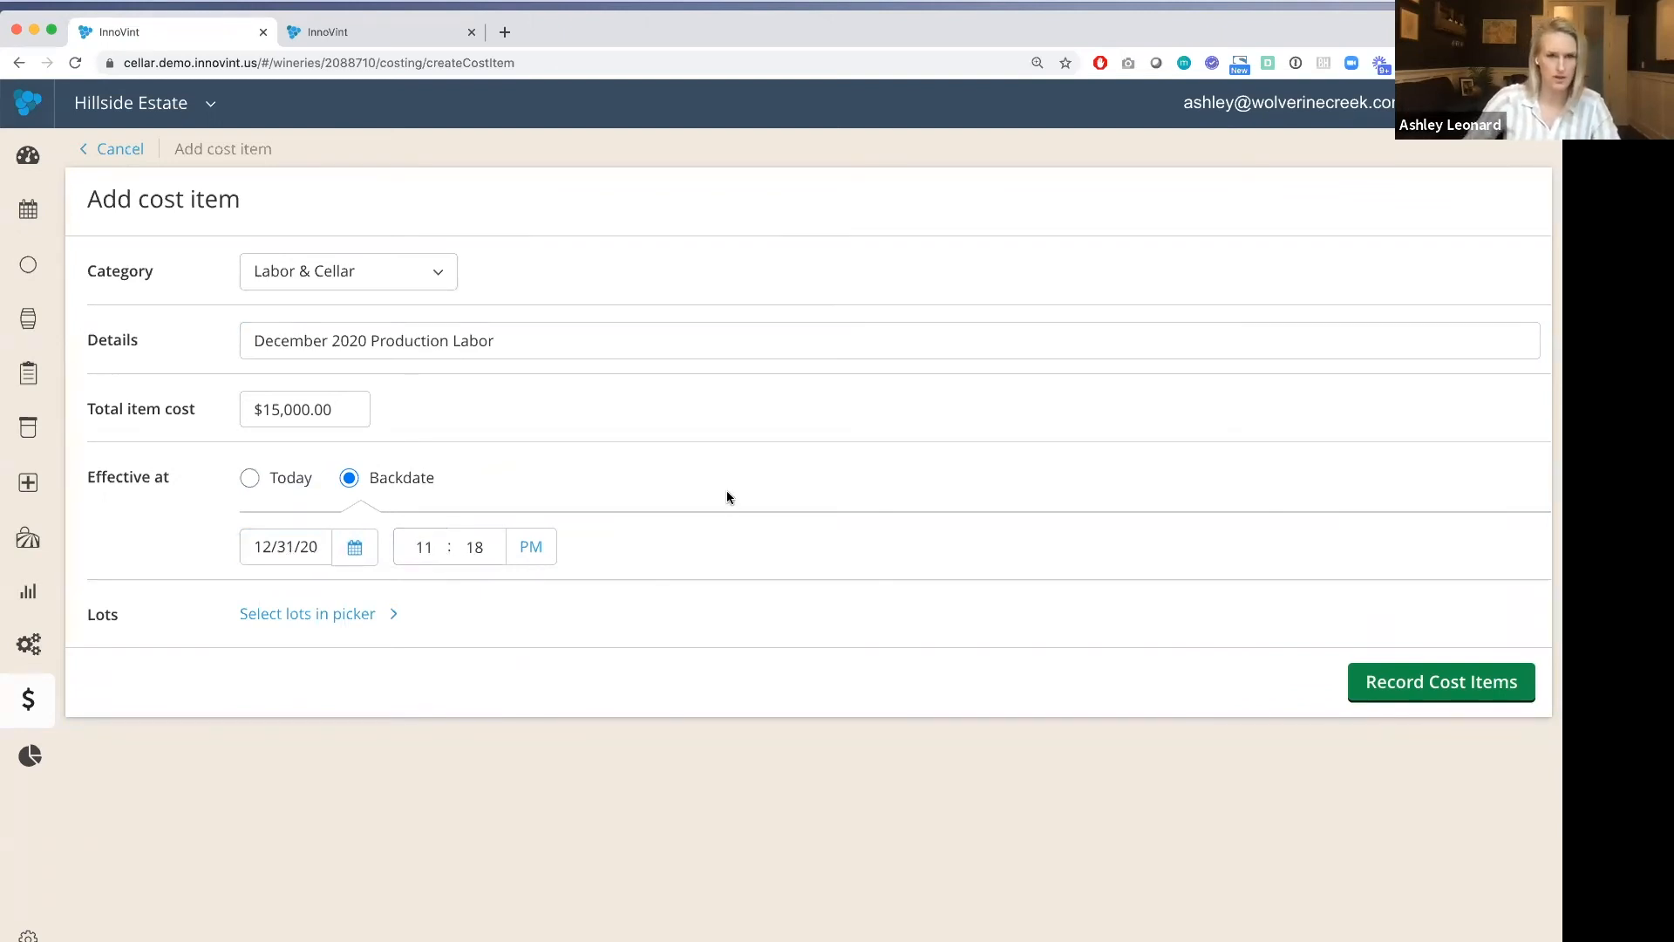
Step: Select all lots listed as of 12/31/20 for the production labor cost item
click(325, 621)
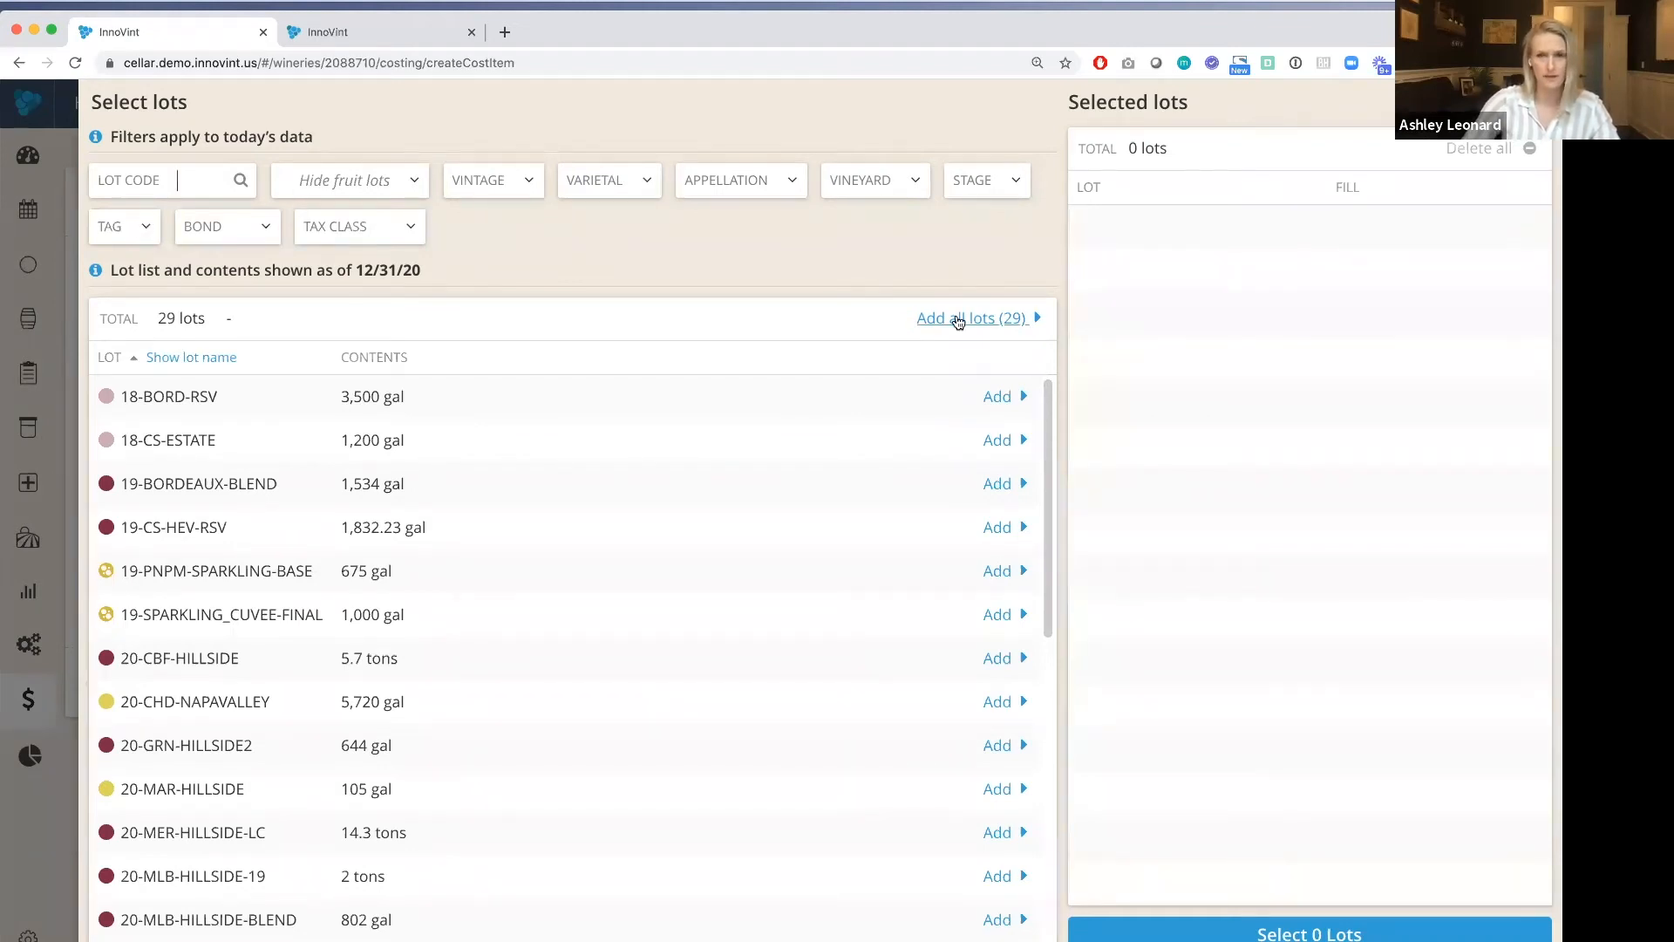
click(1017, 328)
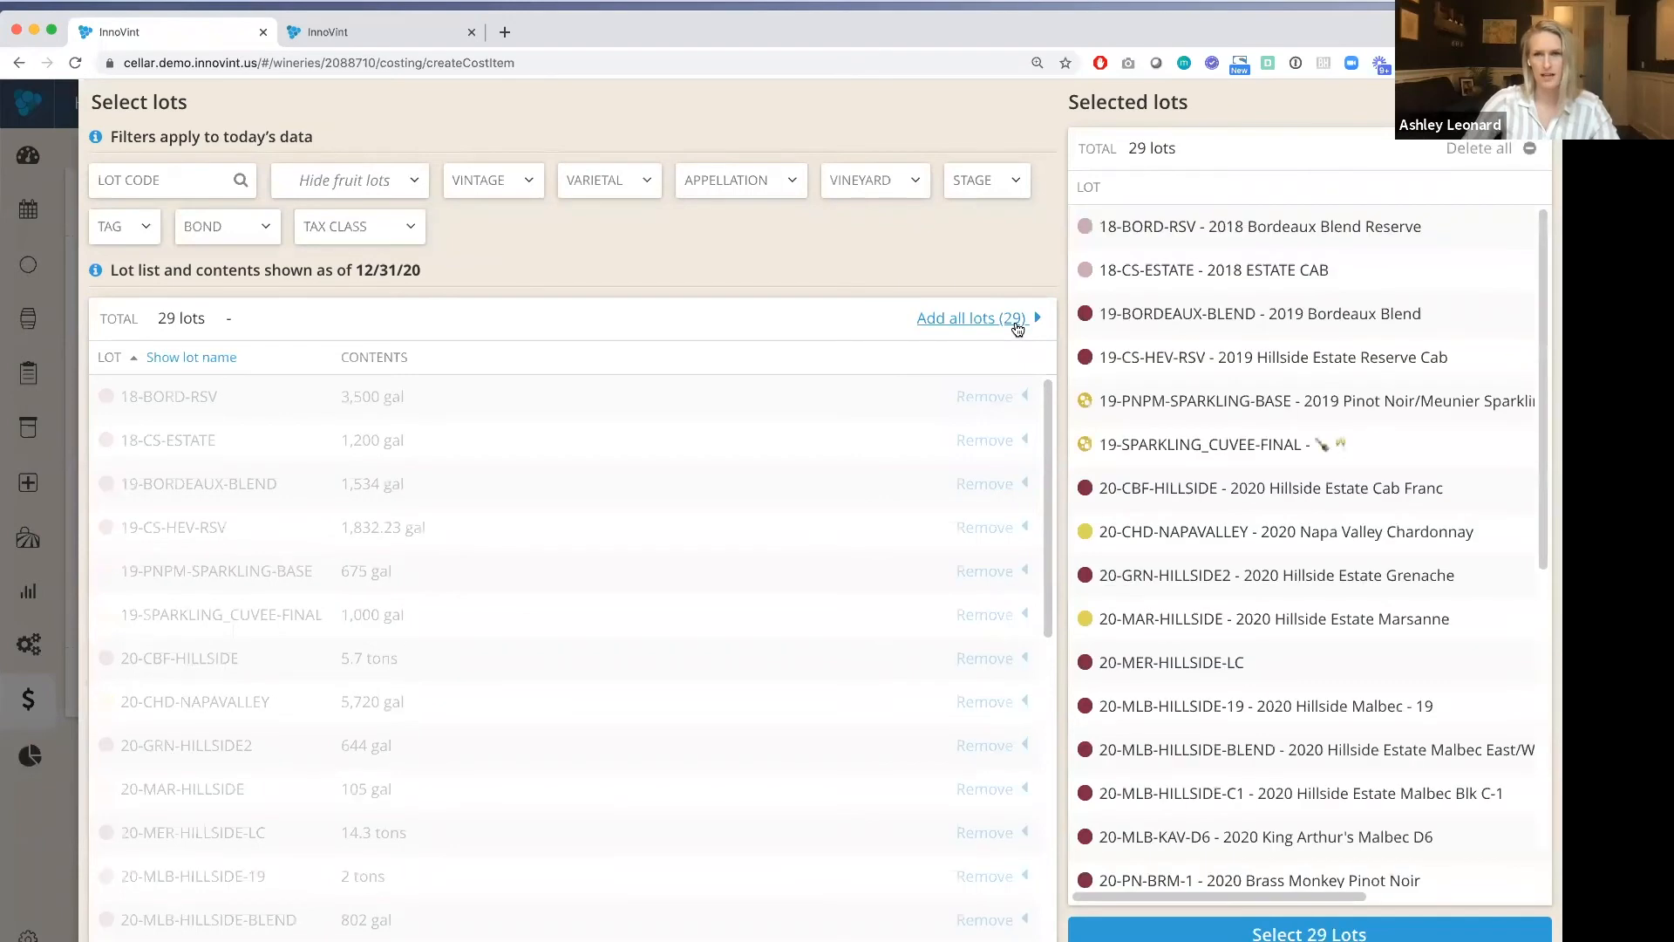
click(1312, 937)
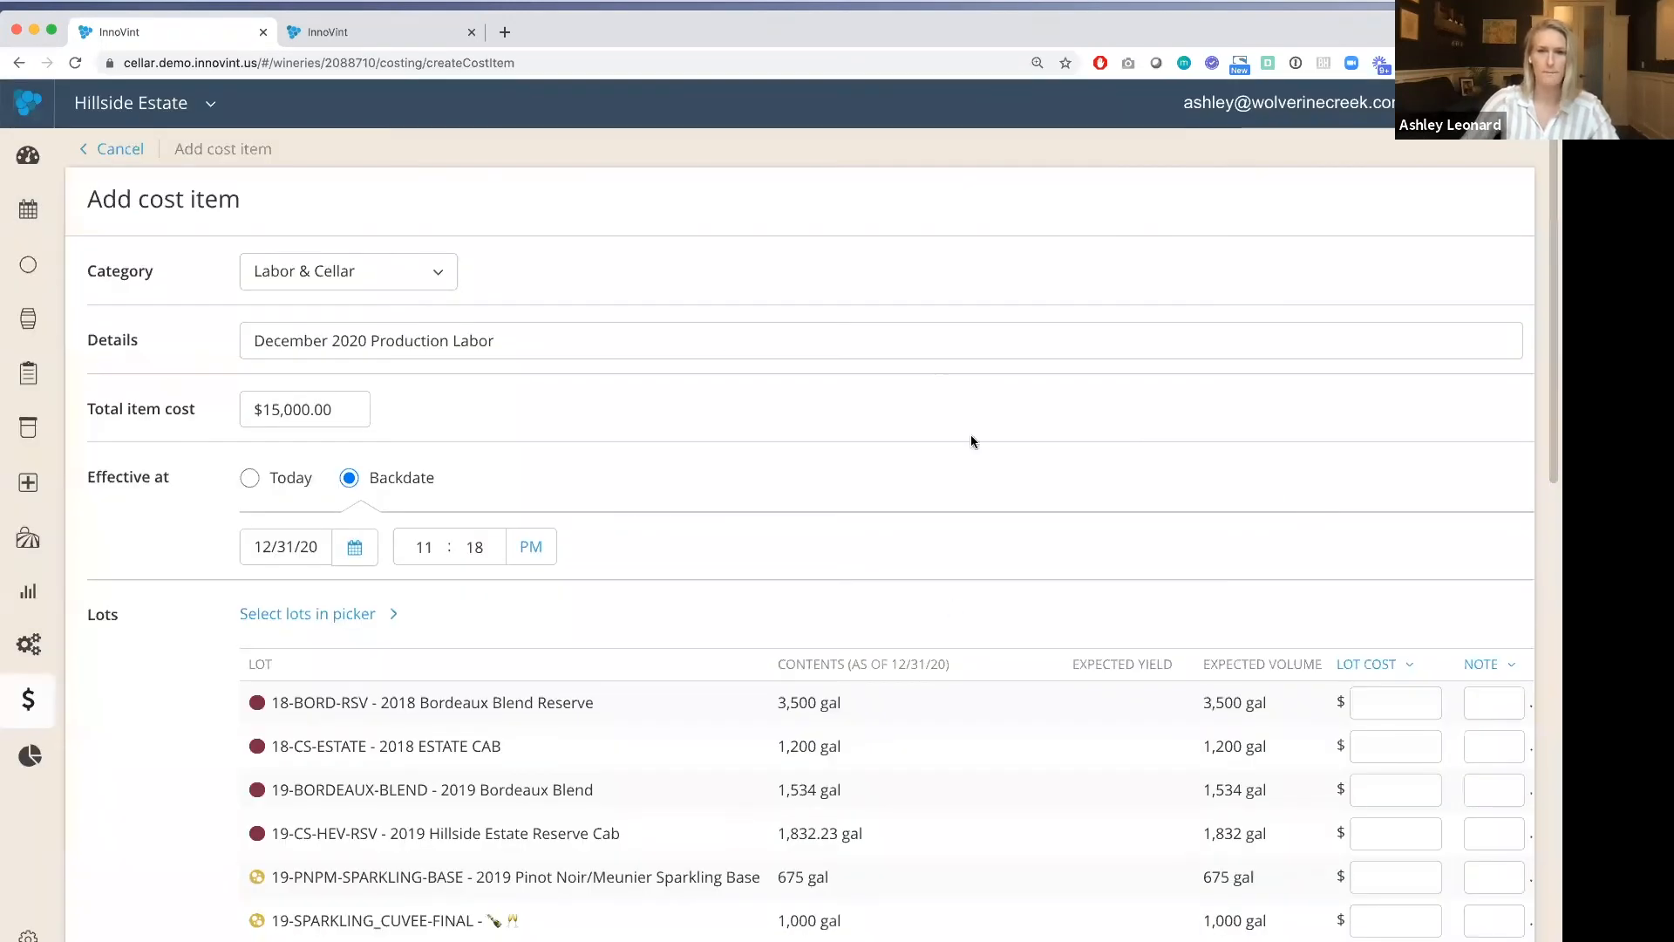
Step: Distribute the total item cost proportionally across volume for all selected lots and review the resulting lot costs
scroll(968, 516, down, 1)
key(super+minus)
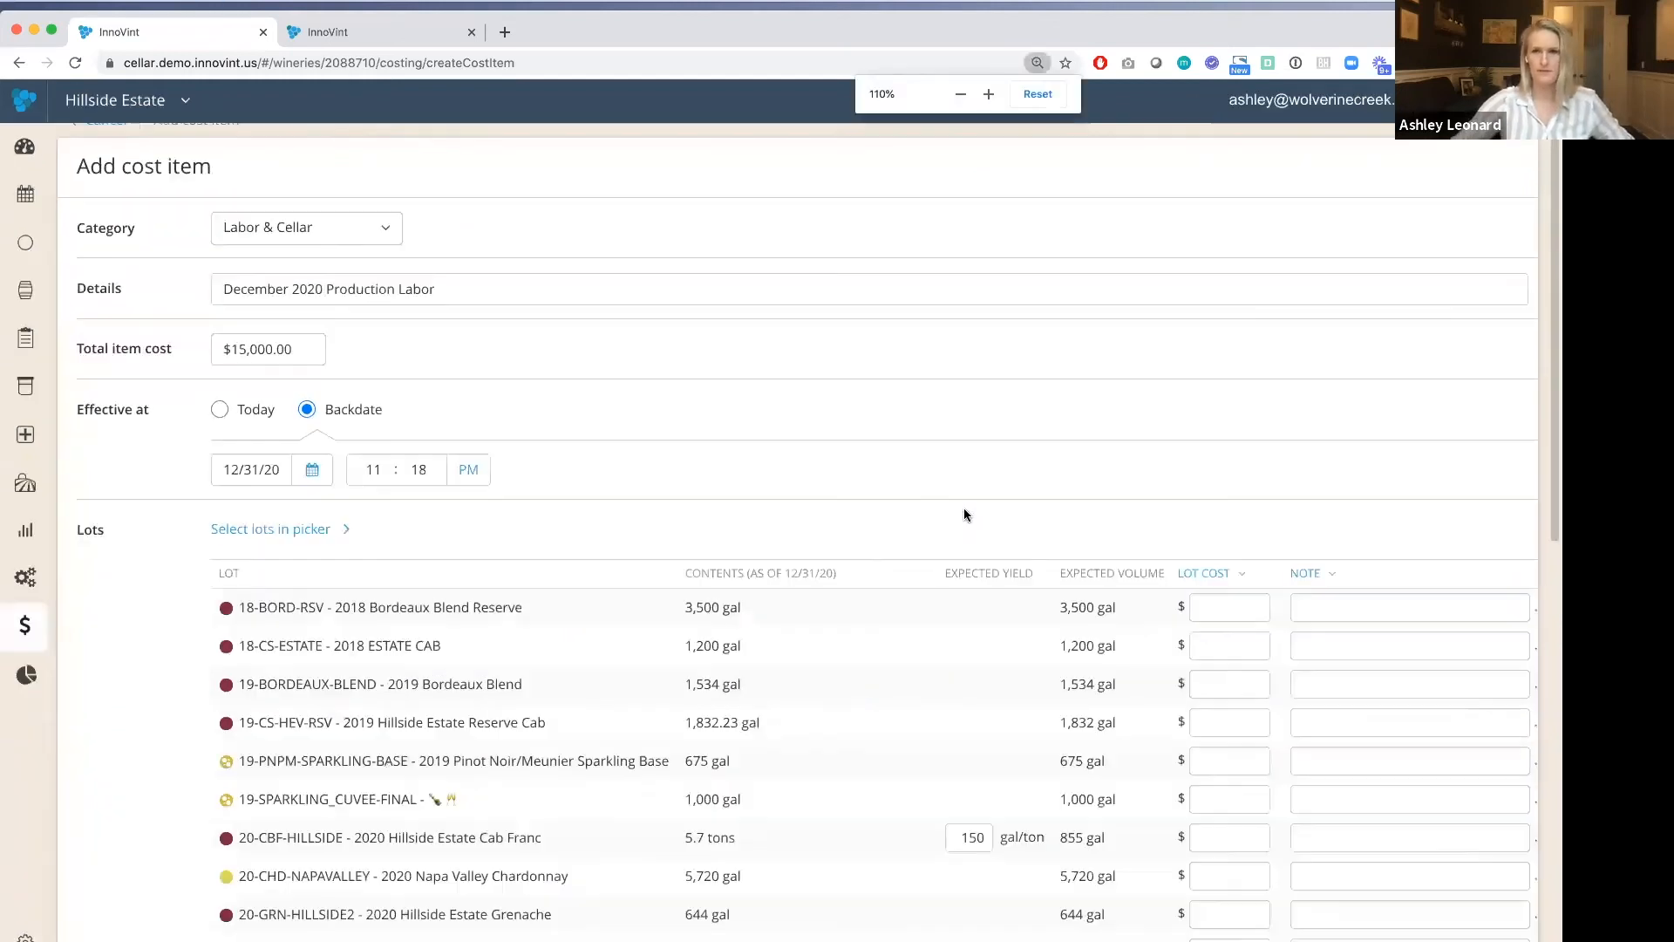
scroll(898, 384, down, 3)
scroll(908, 375, down, 1)
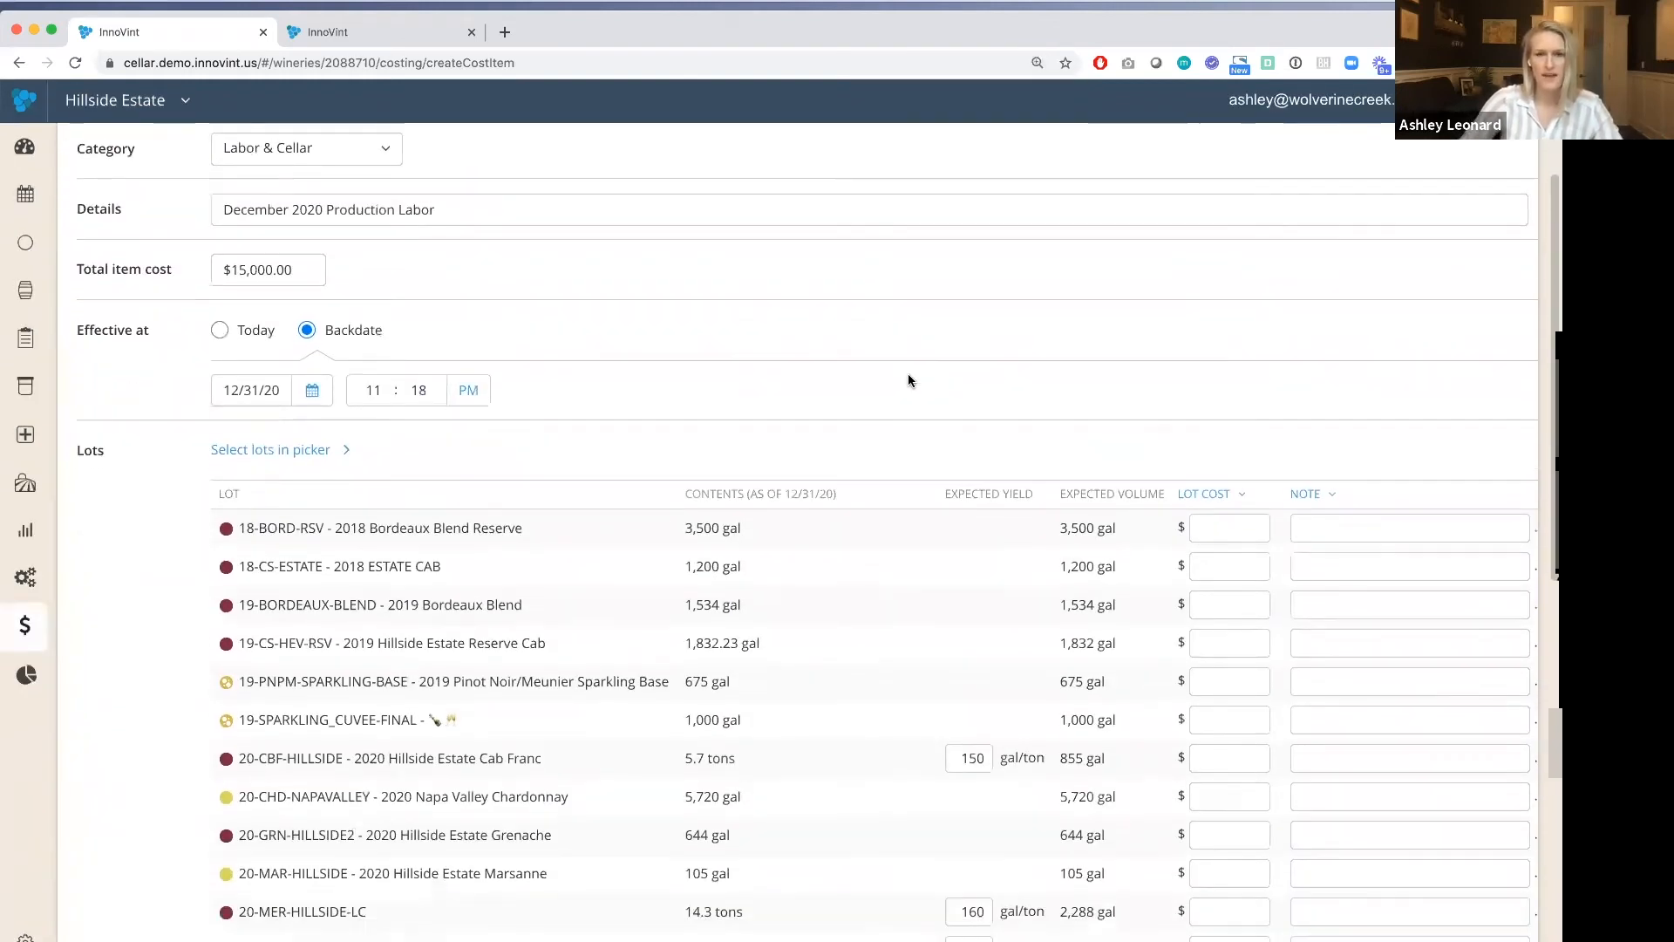
click(1225, 487)
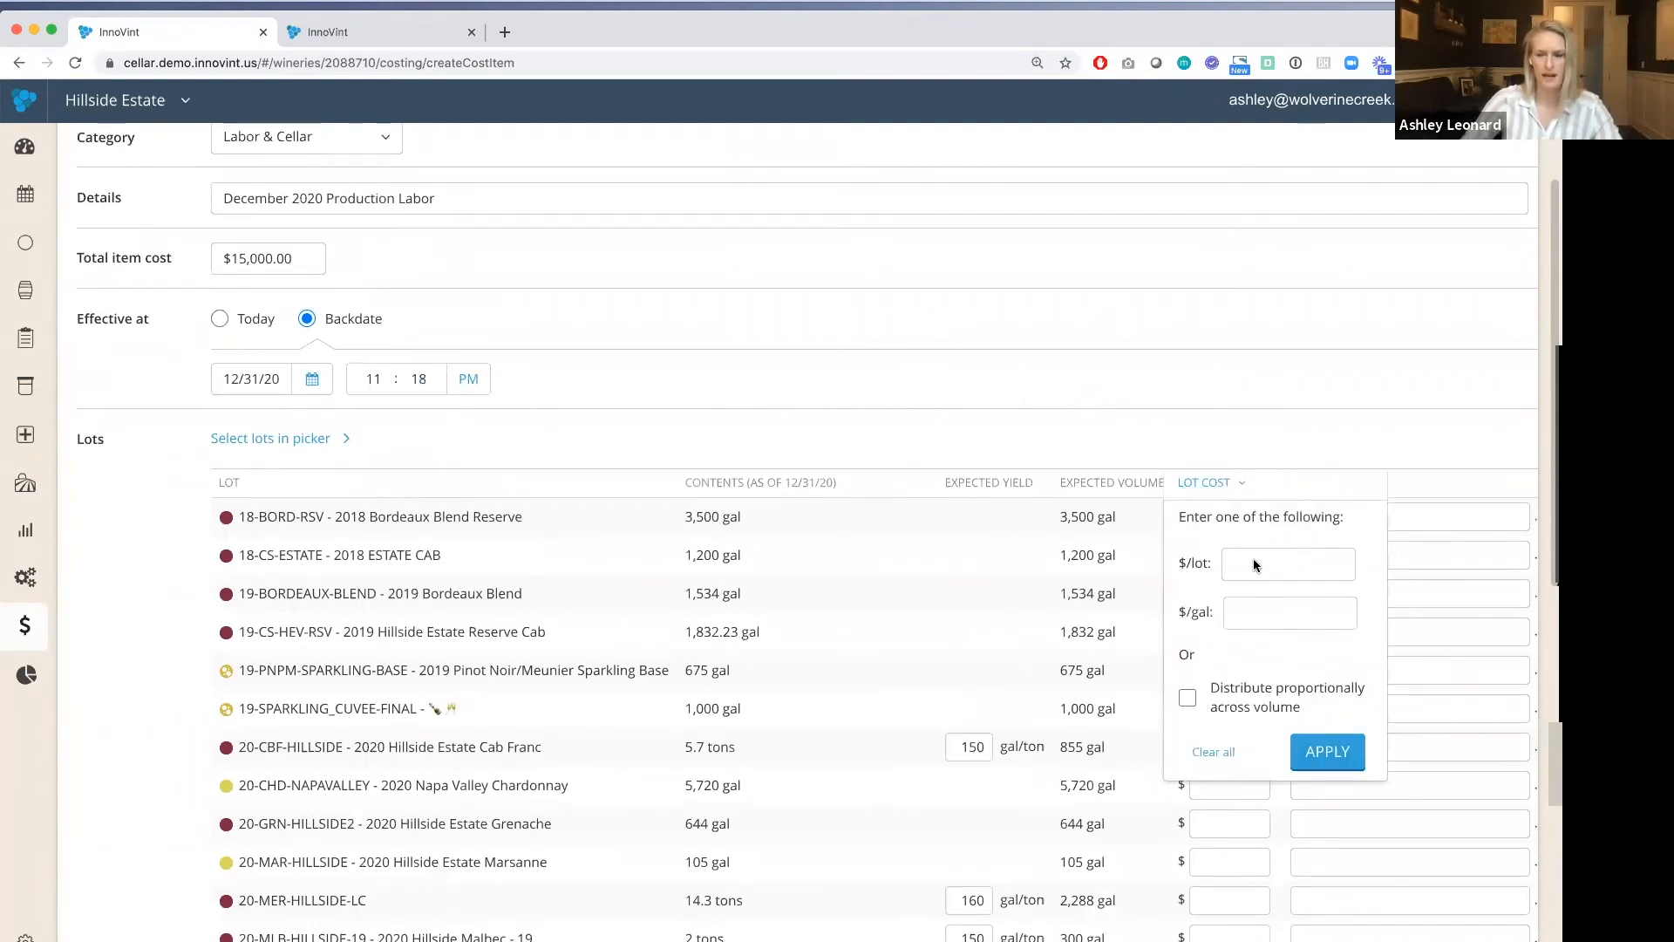
click(1186, 699)
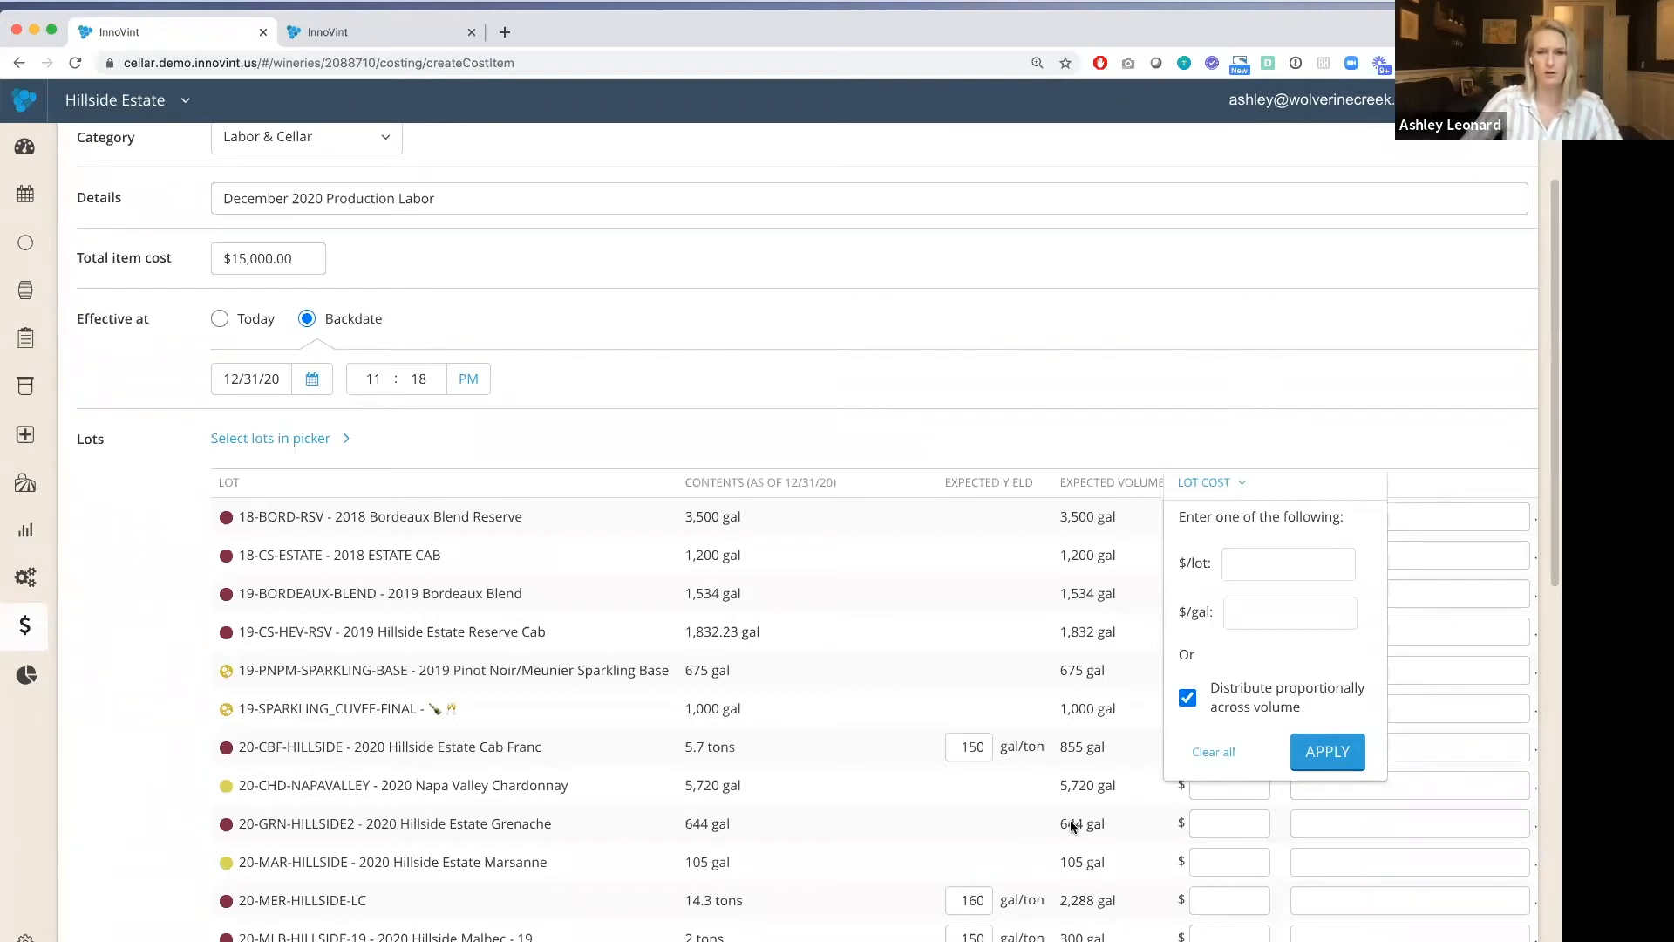
click(1326, 755)
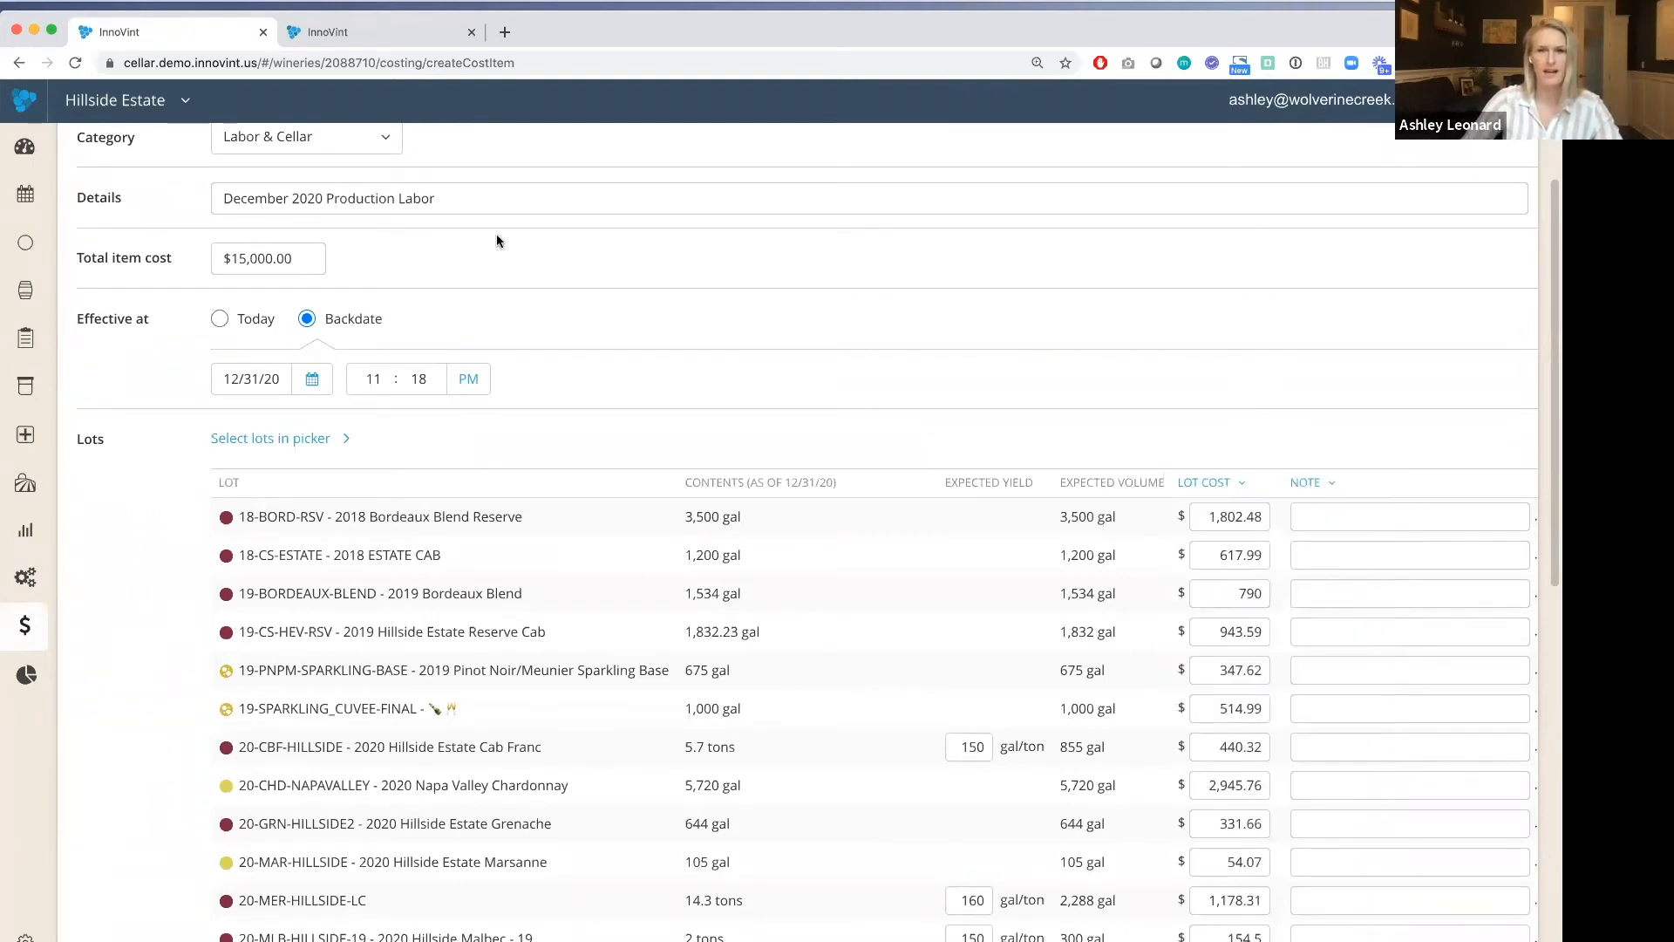
scroll(1134, 384, down, 3)
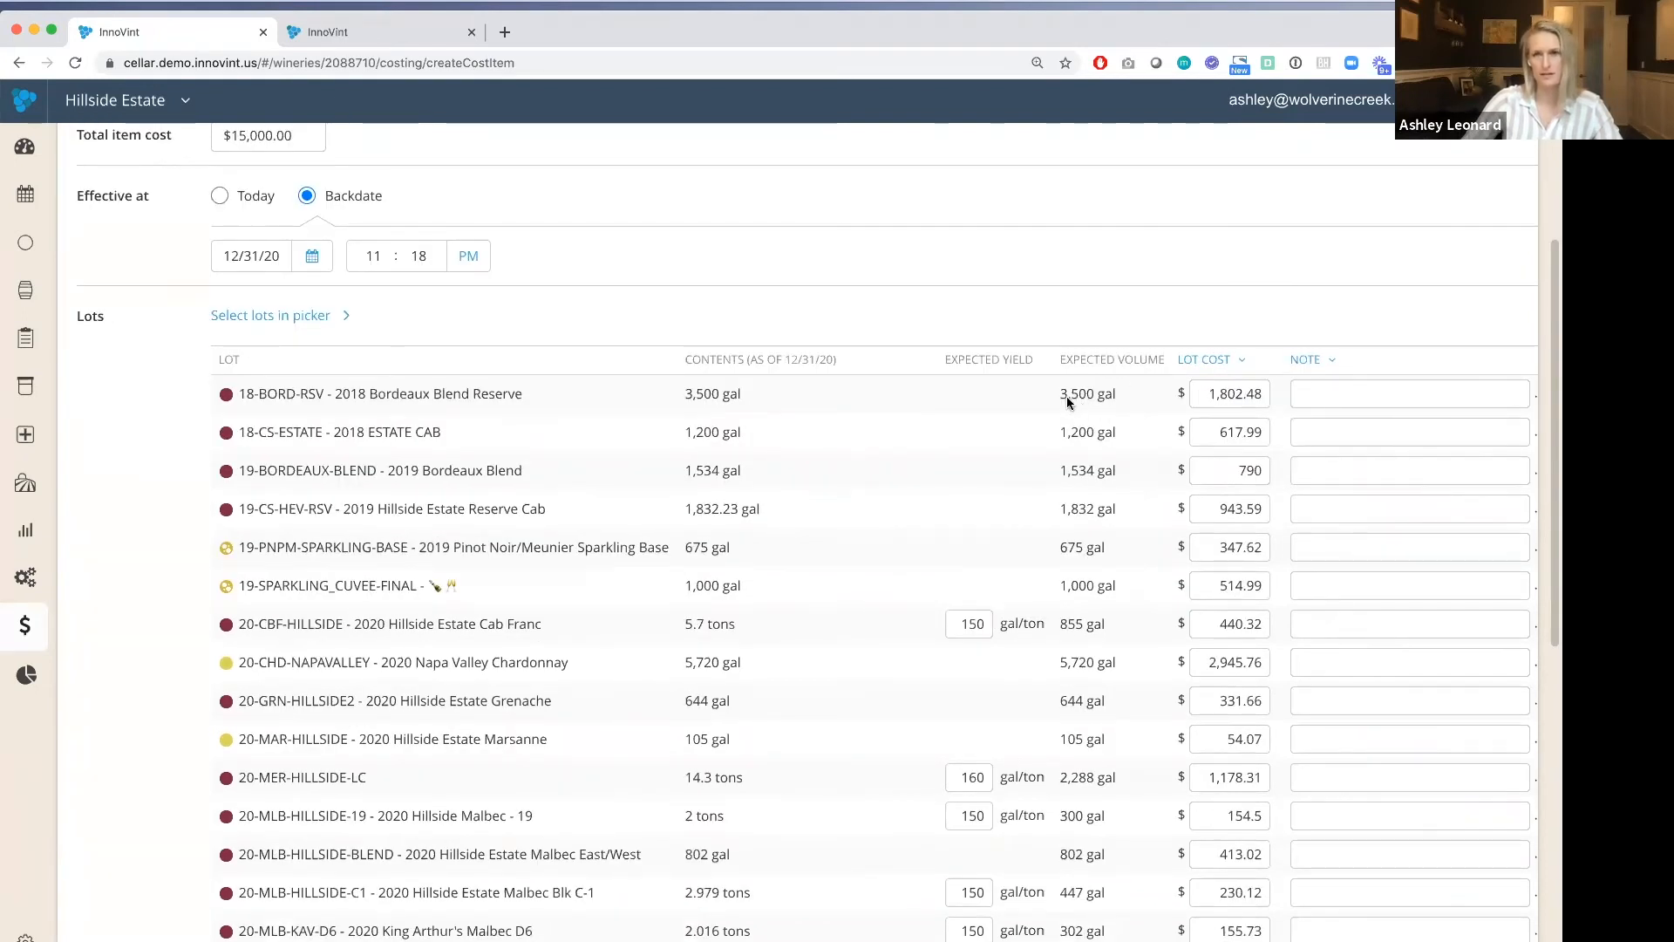
Step: Check the lot costs down to the end of the lot list and record the production labor cost item
scroll(1143, 502, down, 2)
scroll(1145, 504, down, 15)
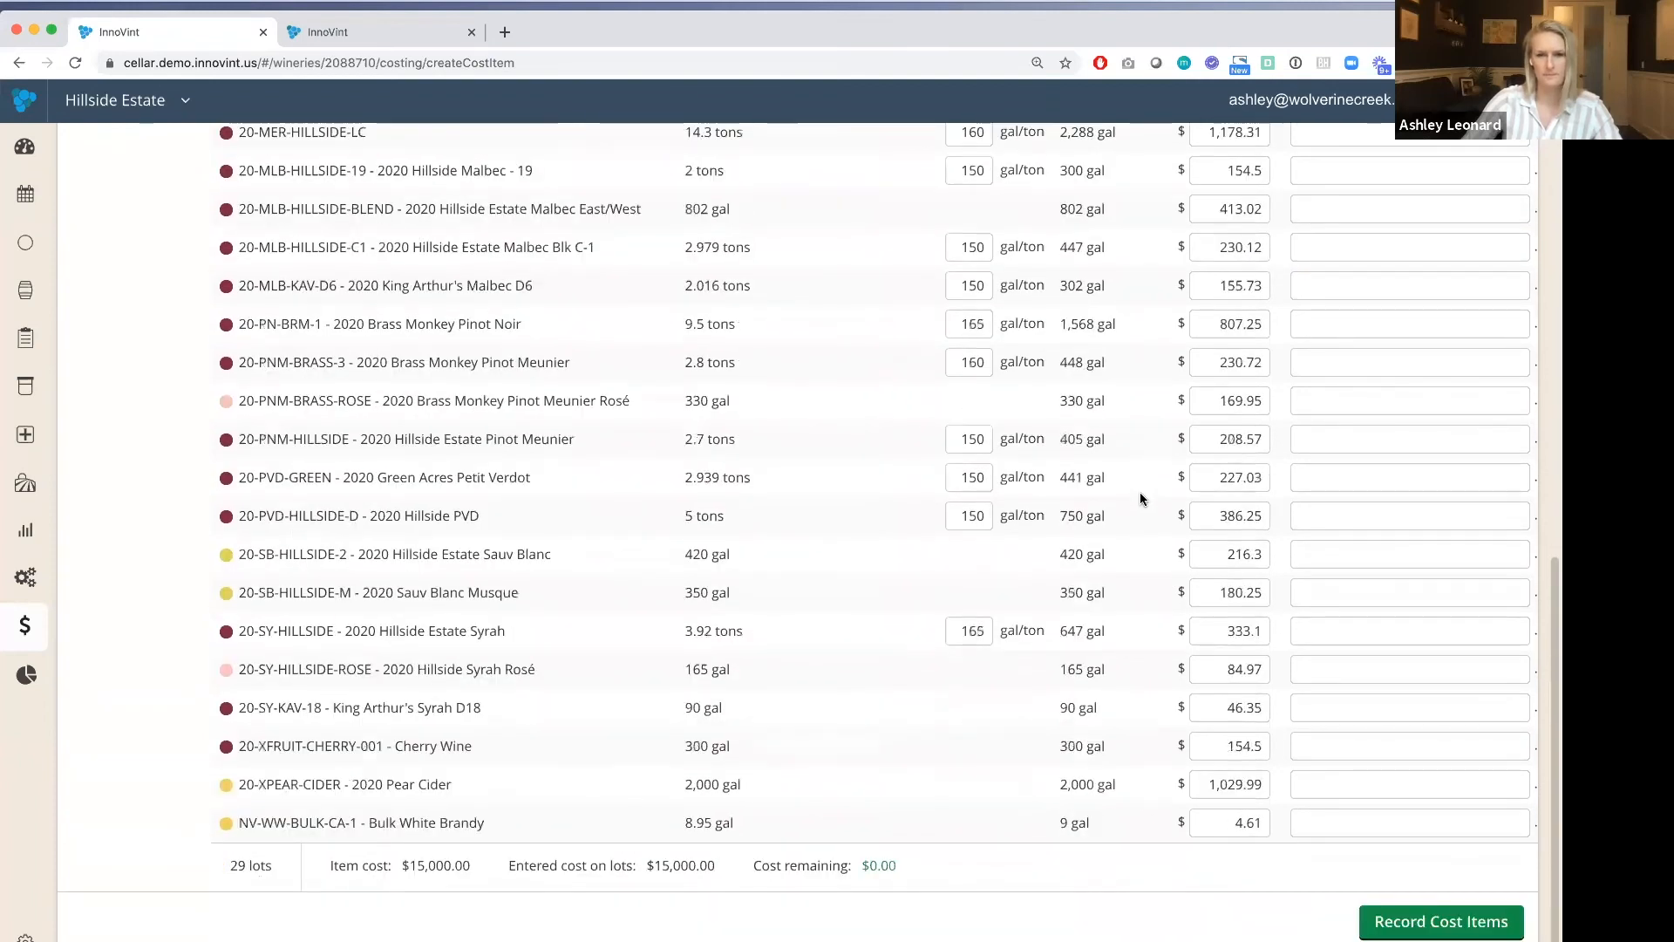
click(1426, 922)
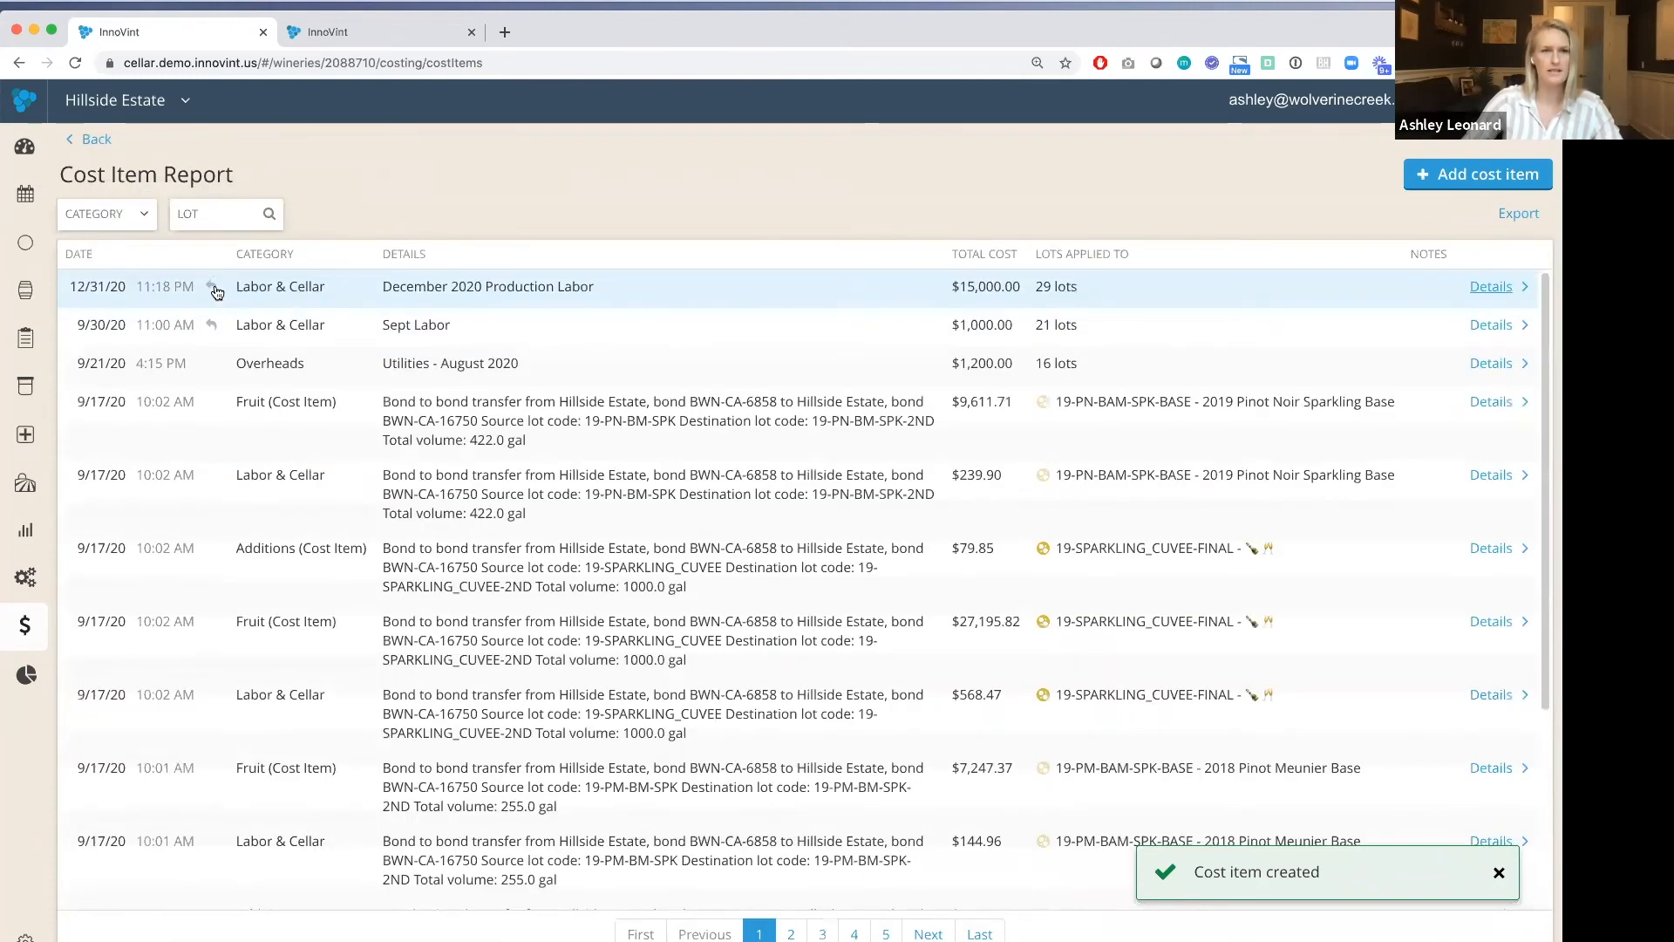
Step: Open the December 2020 Production Labor cost item for editing and return to the Cost Item Report without changing anything
mouse_move(211, 290)
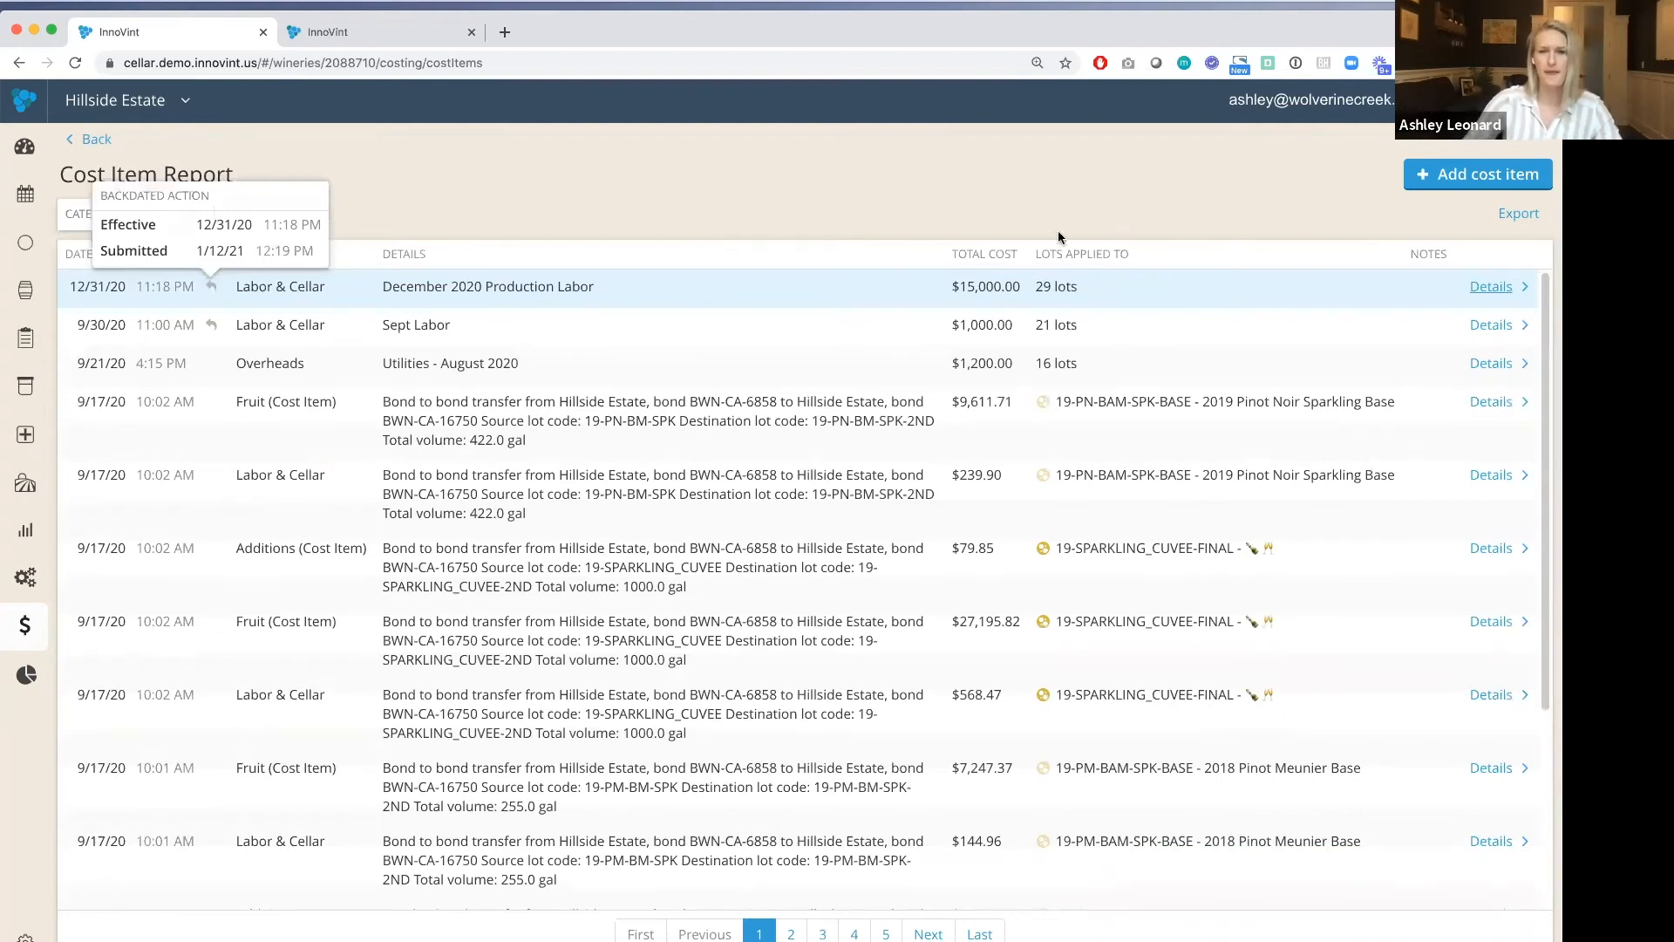
click(1206, 288)
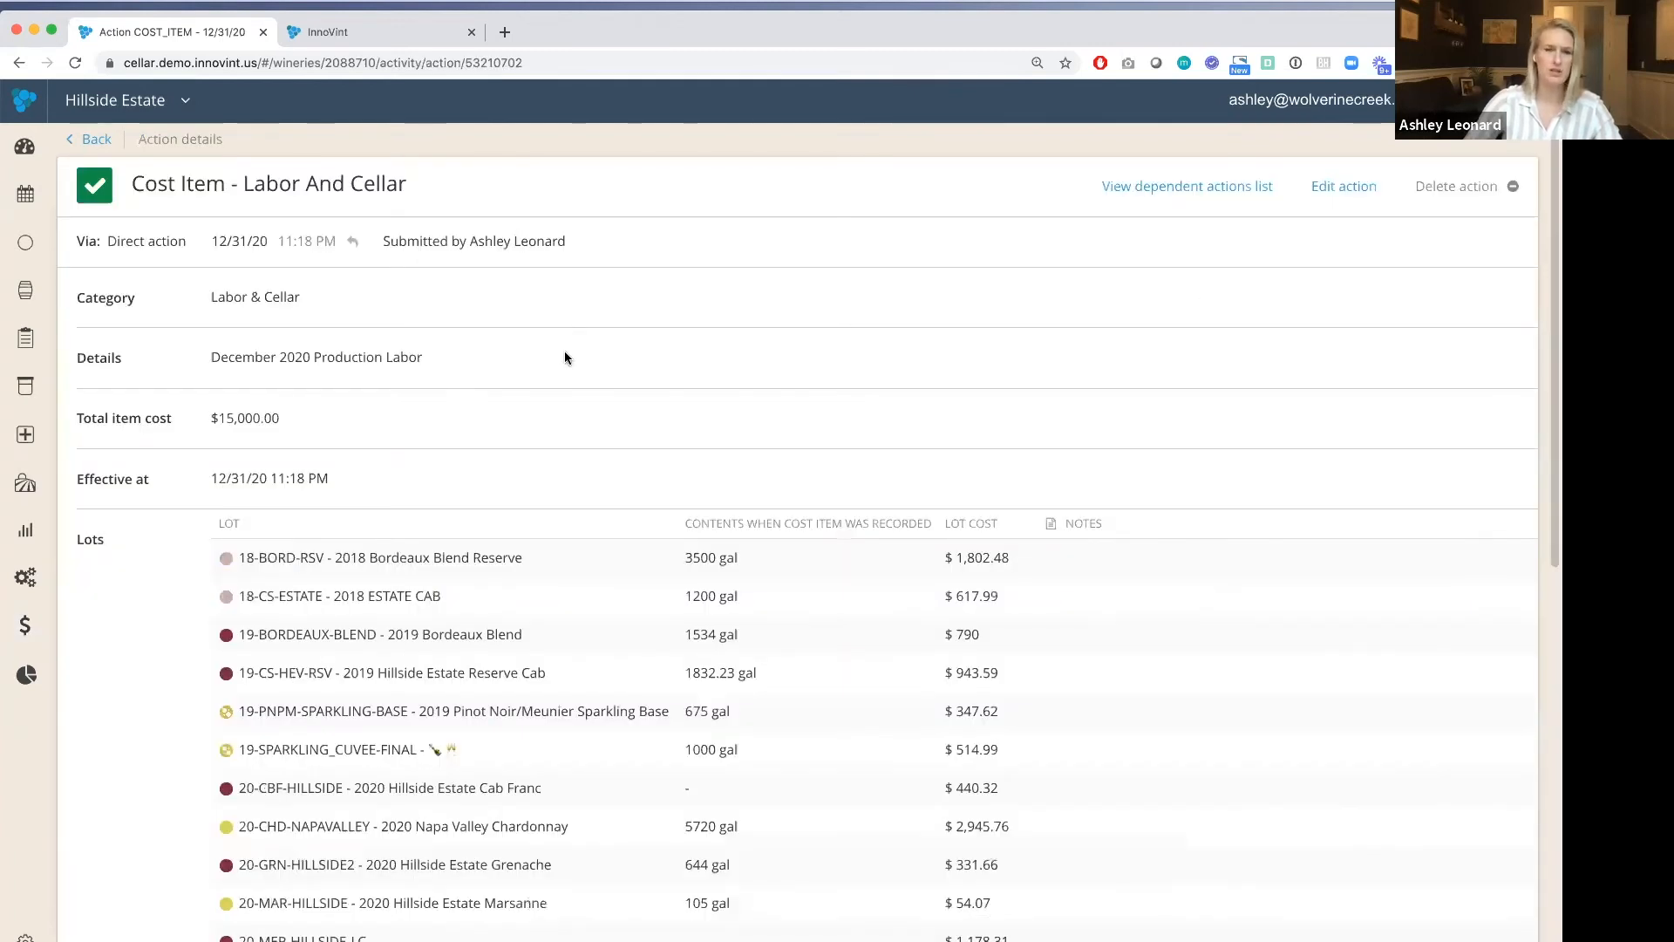
click(1347, 188)
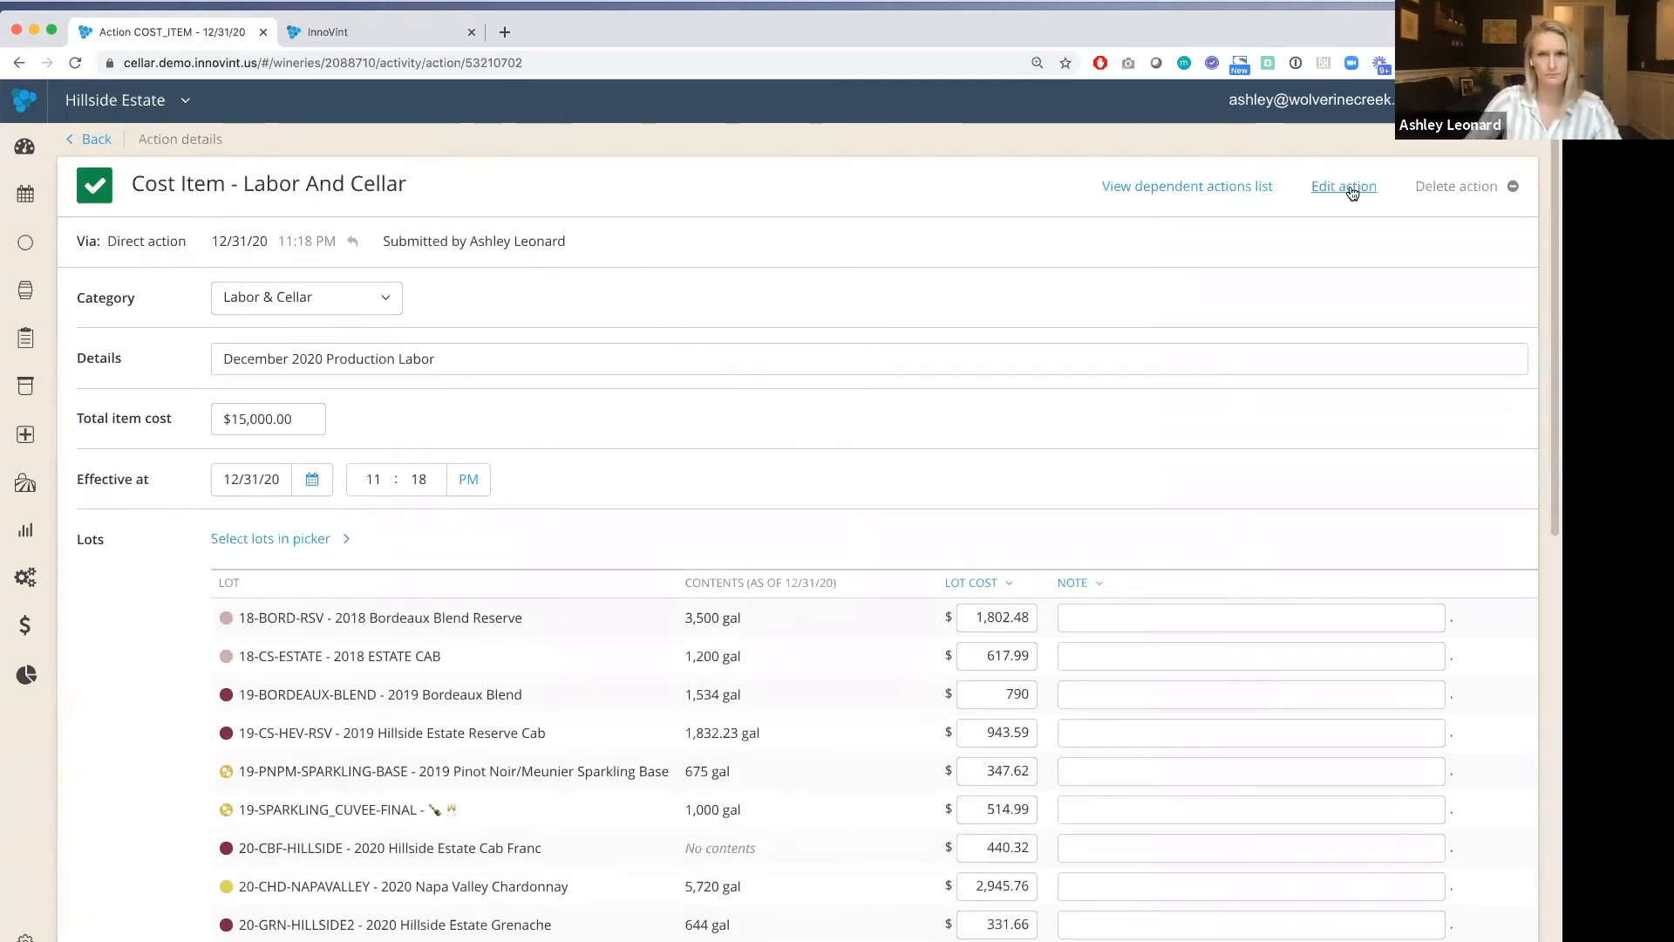
click(91, 141)
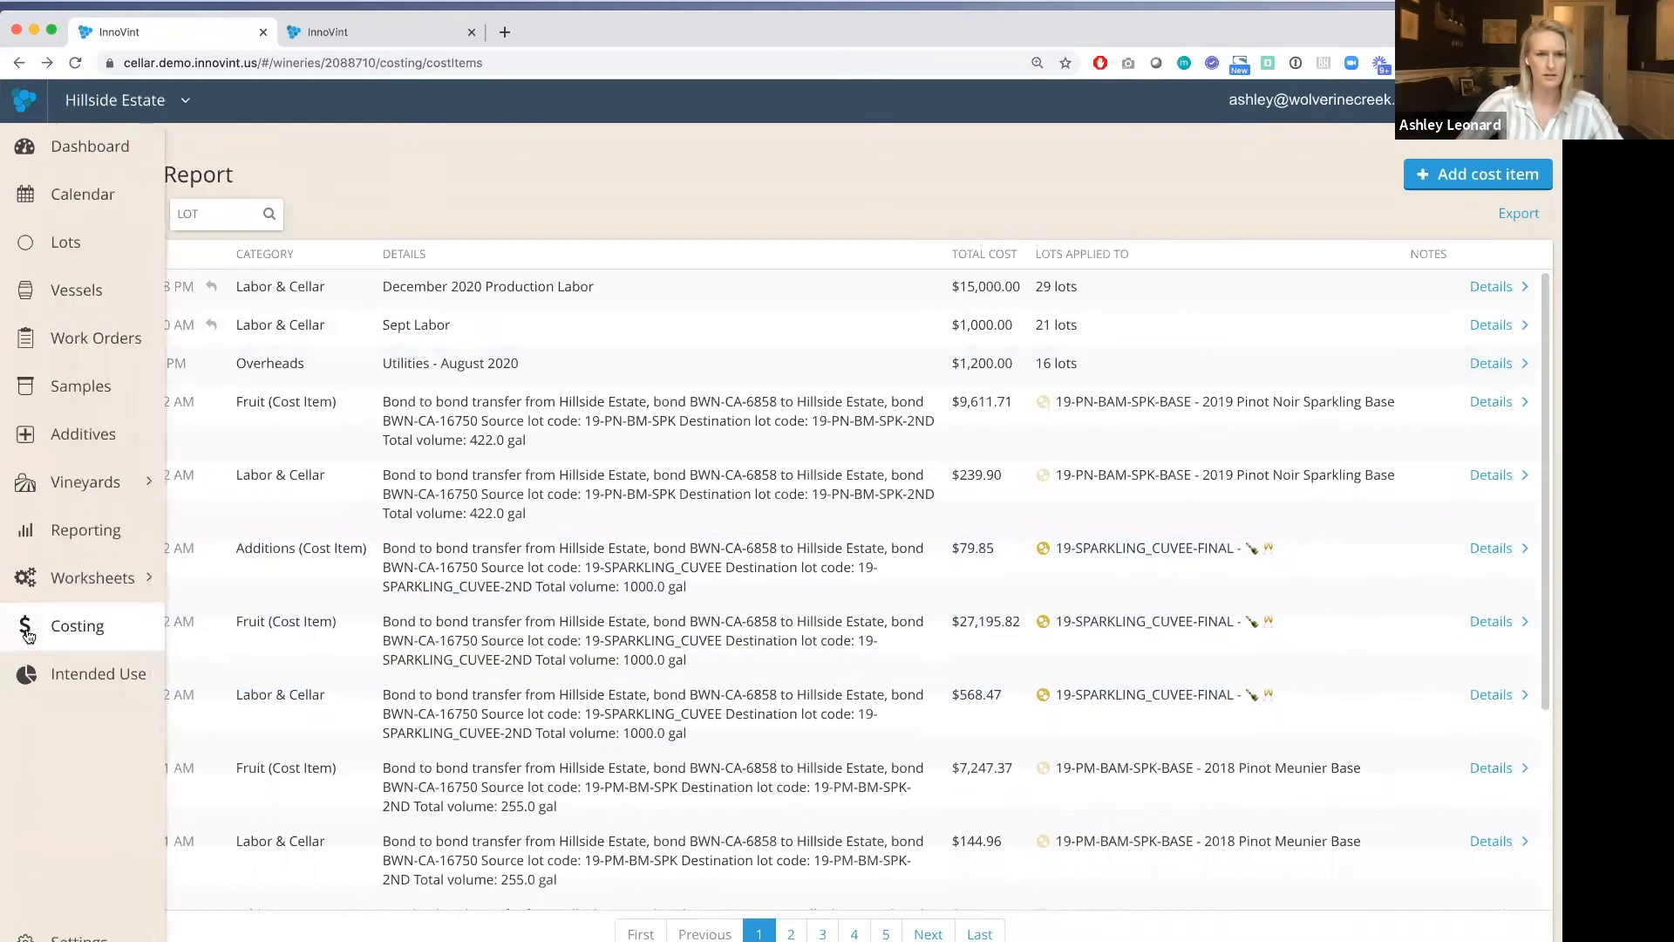
Step: Return to the Costing Explorer and open the winery's Lock backdating settings to view the action and cost item restrictions
click(61, 630)
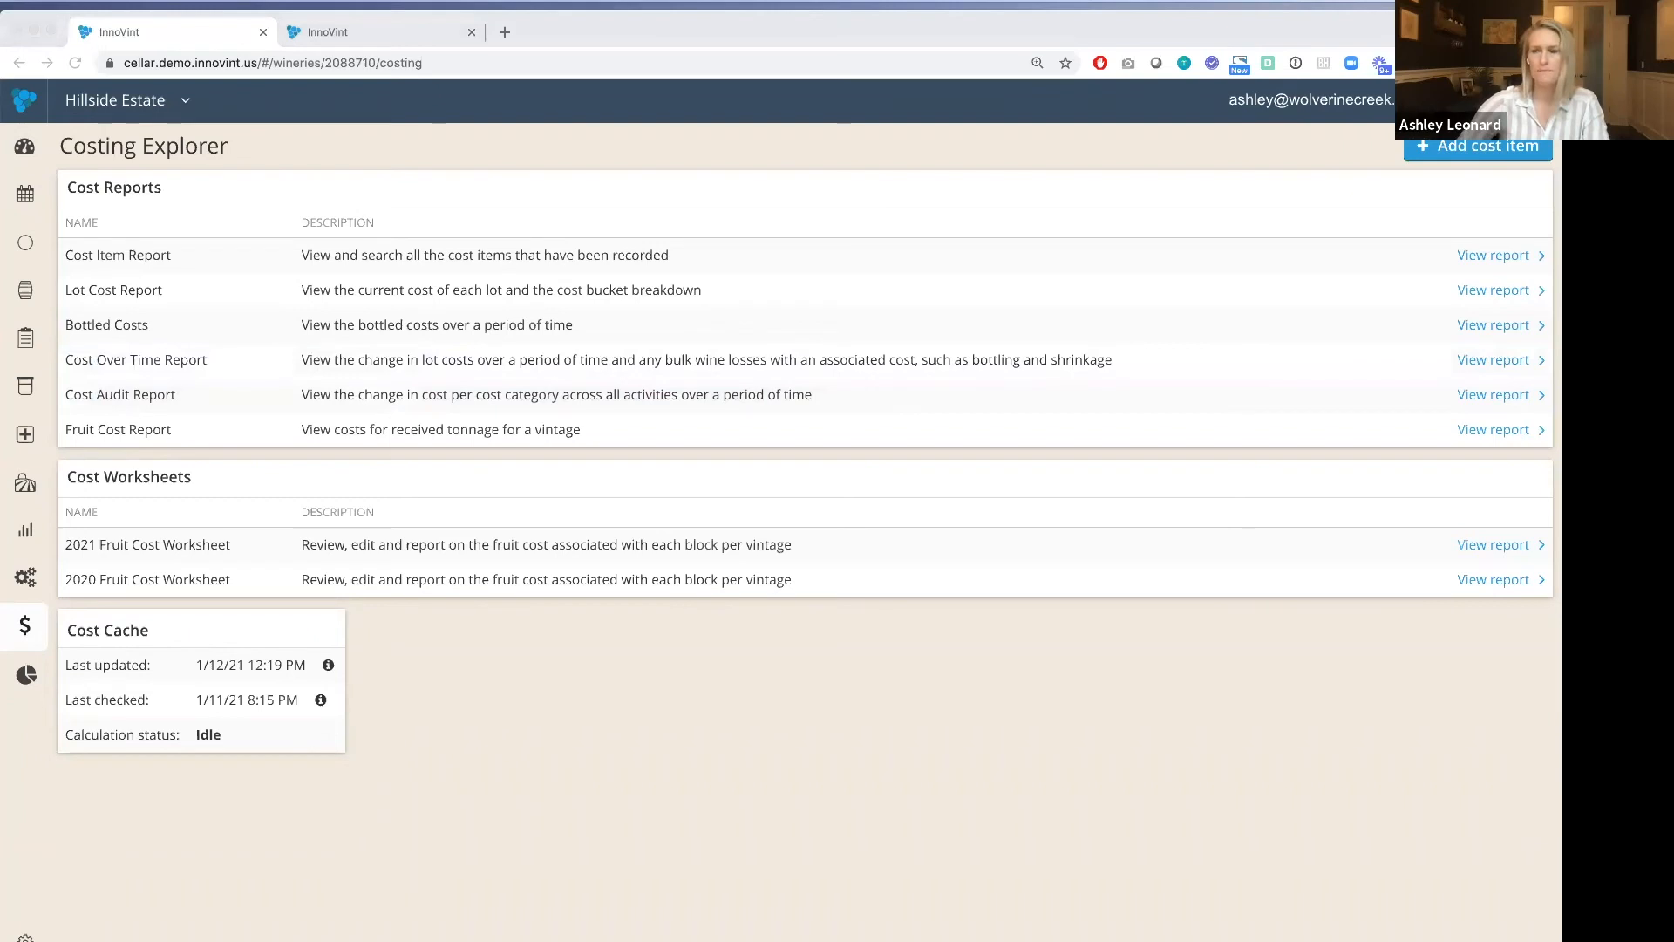
click(552, 772)
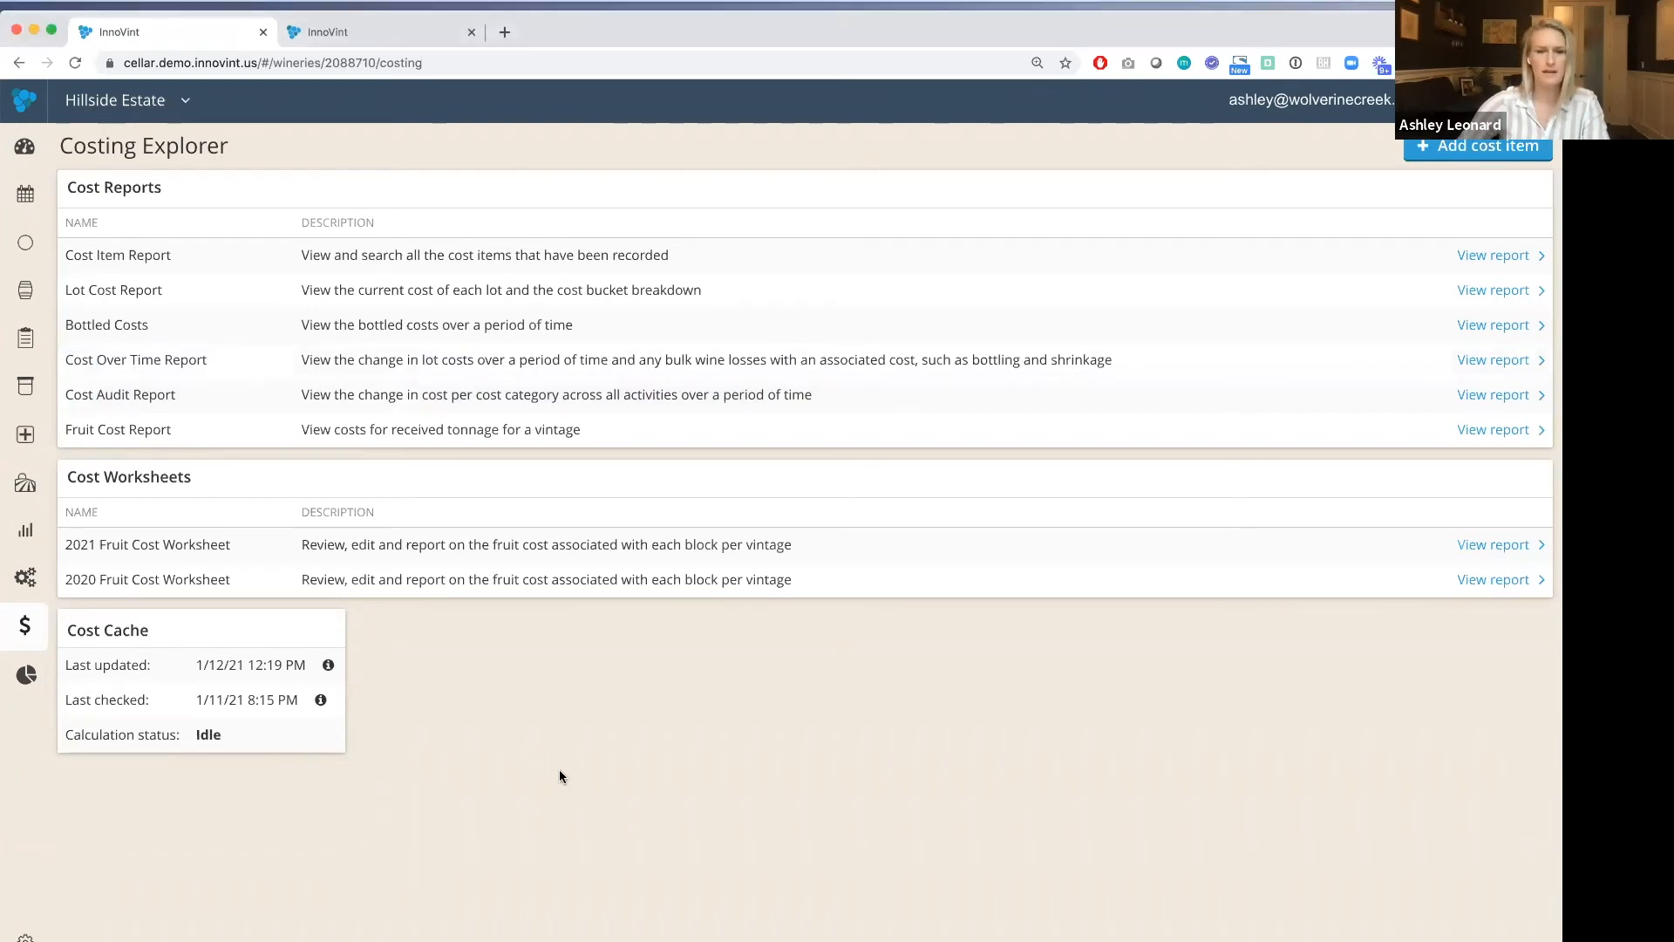
mouse_move(26, 938)
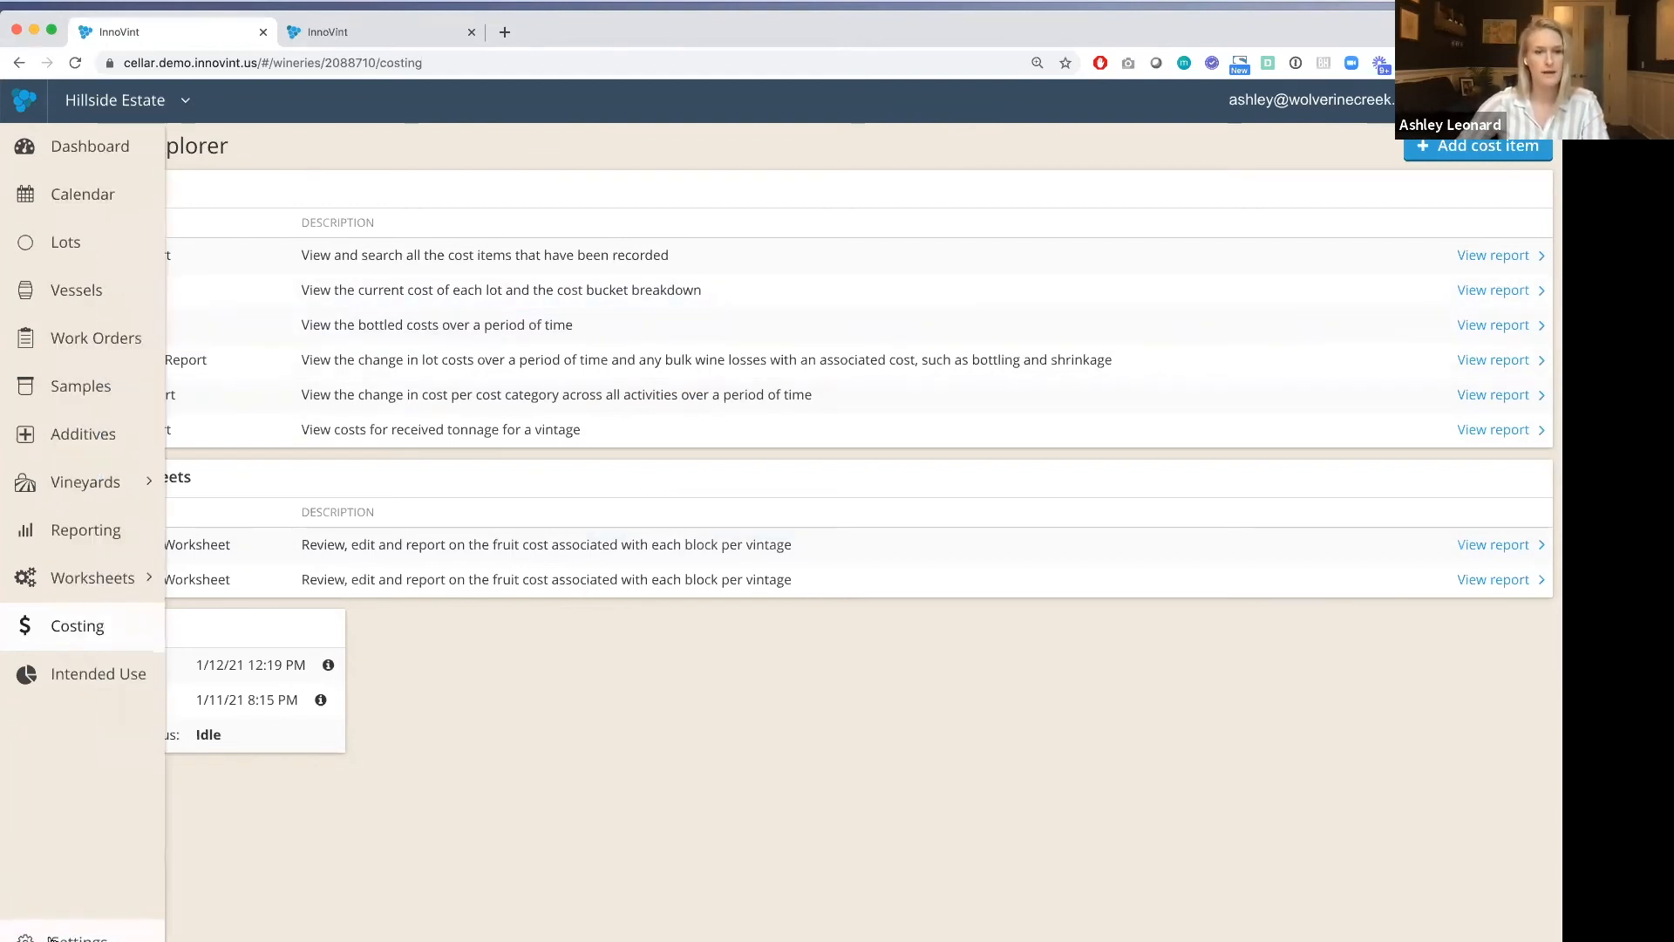
click(50, 939)
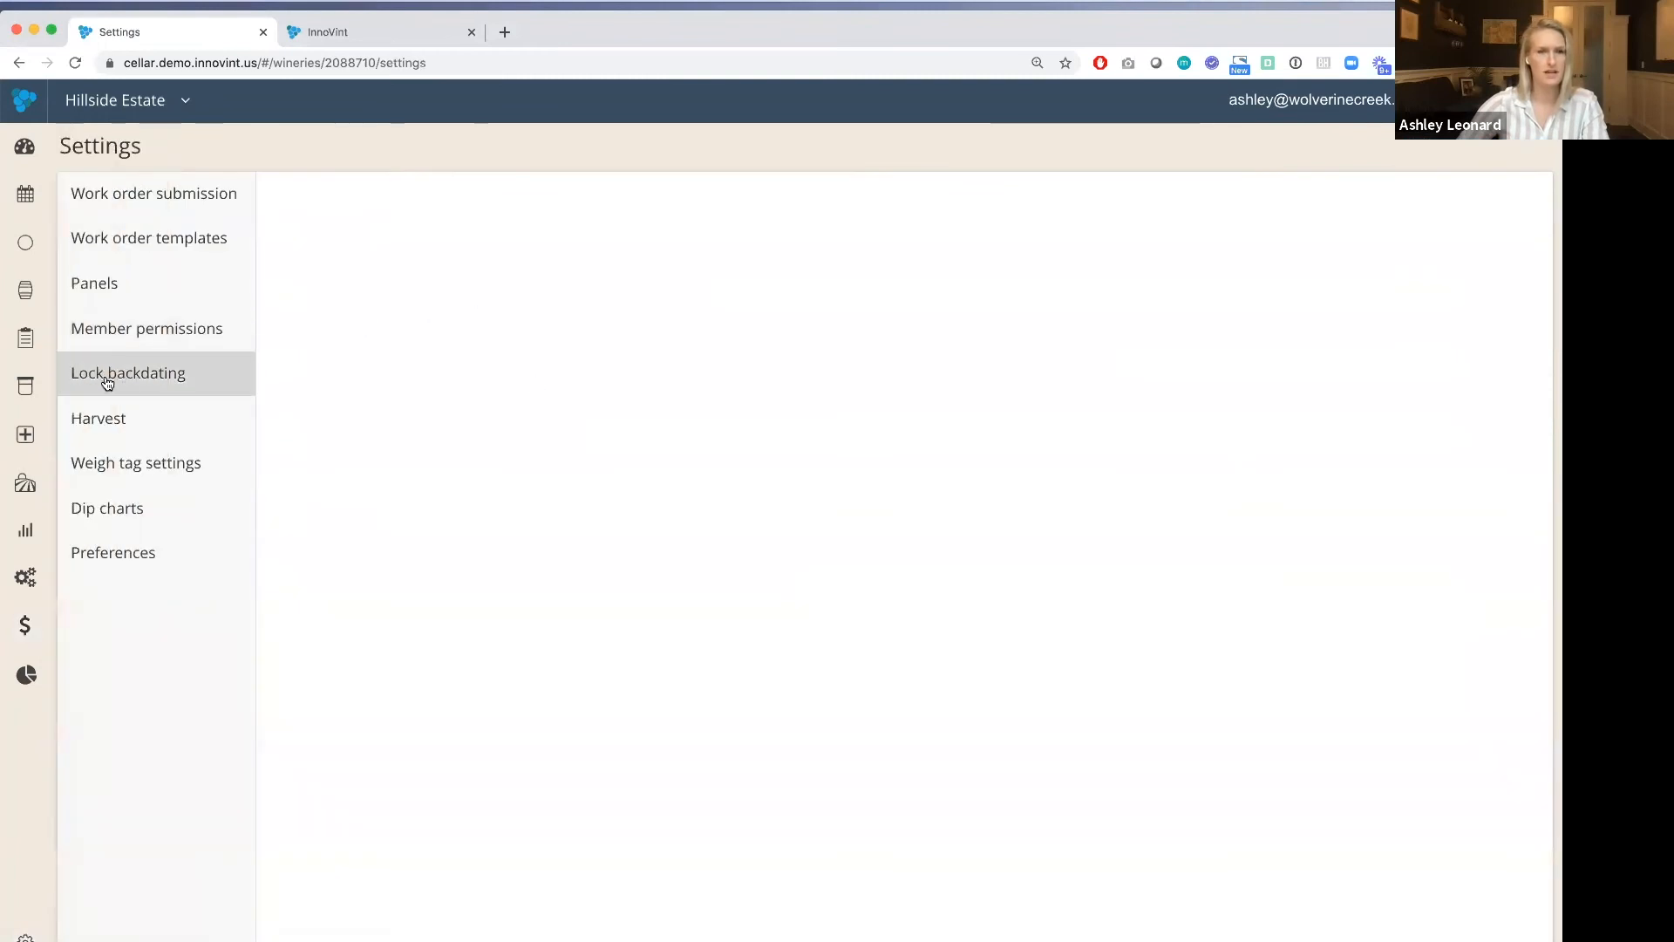
click(107, 383)
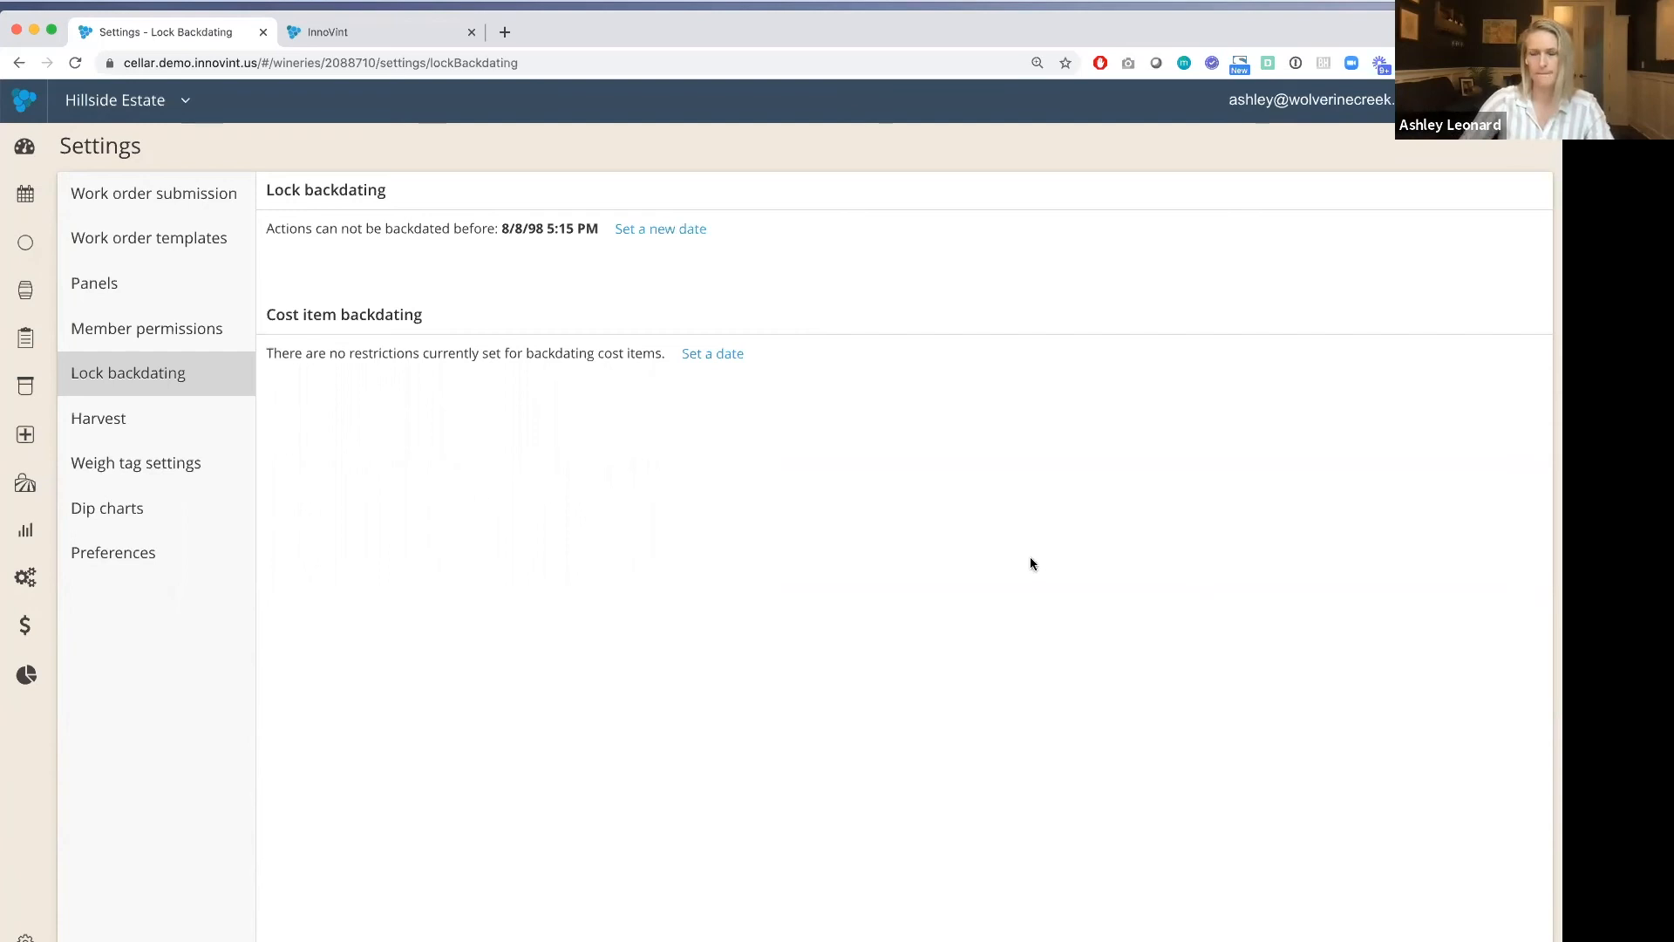
Step: Open the Bottled Costs report from the Costing Explorer and set its start date to 6/1/20
click(28, 628)
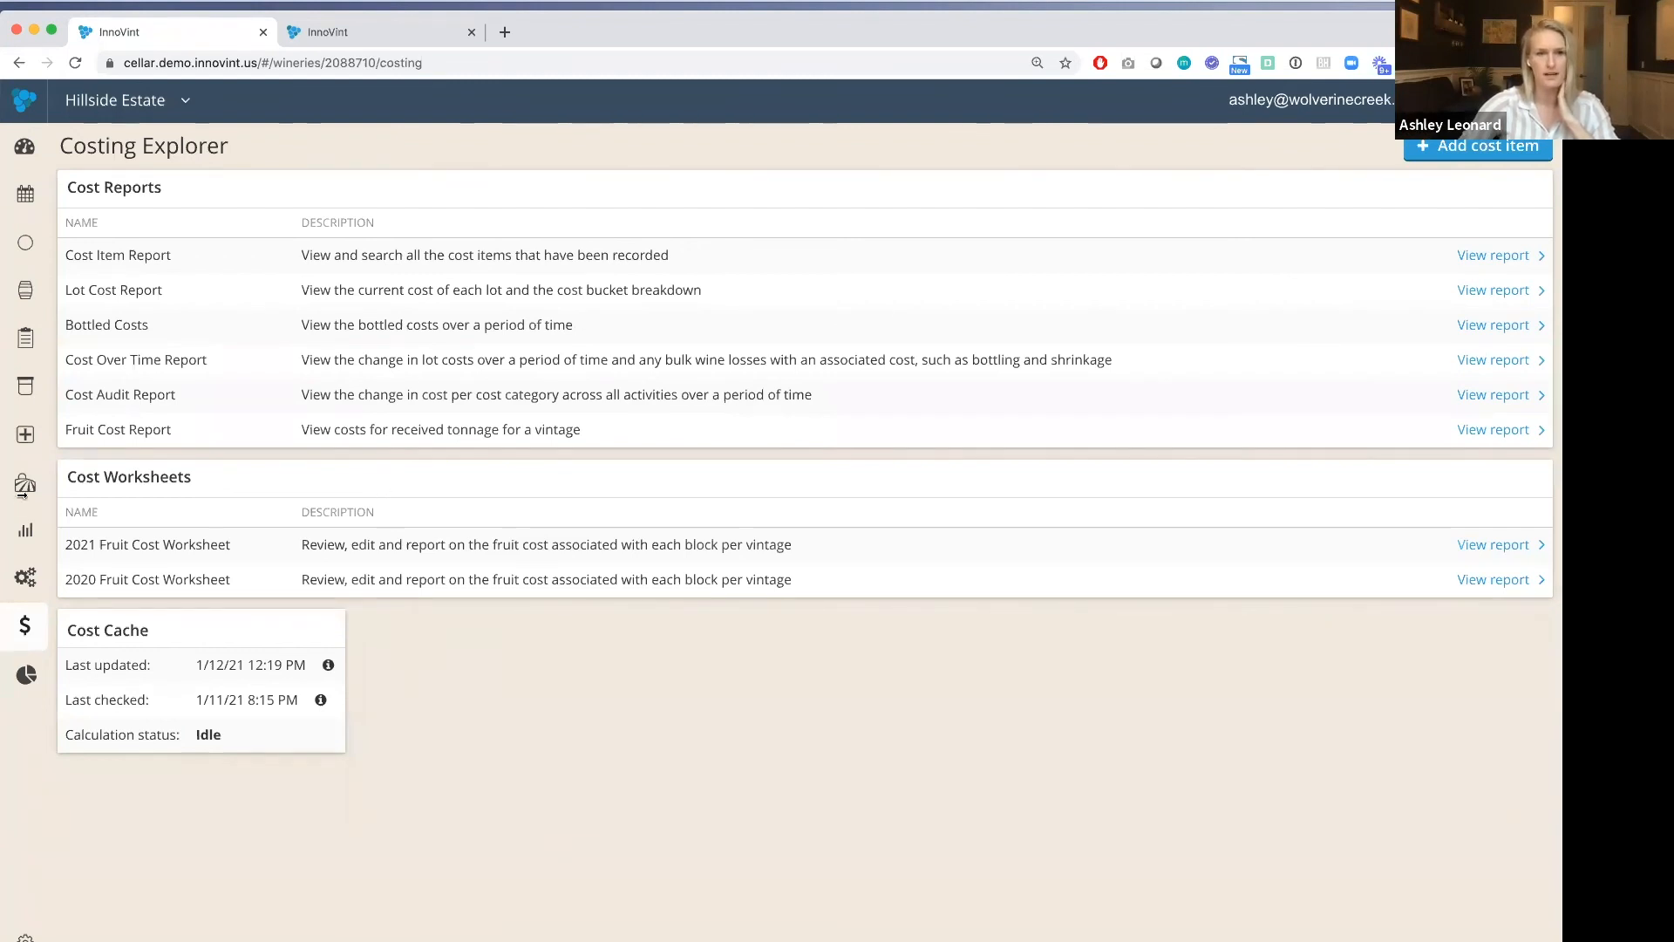
mouse_move(42, 514)
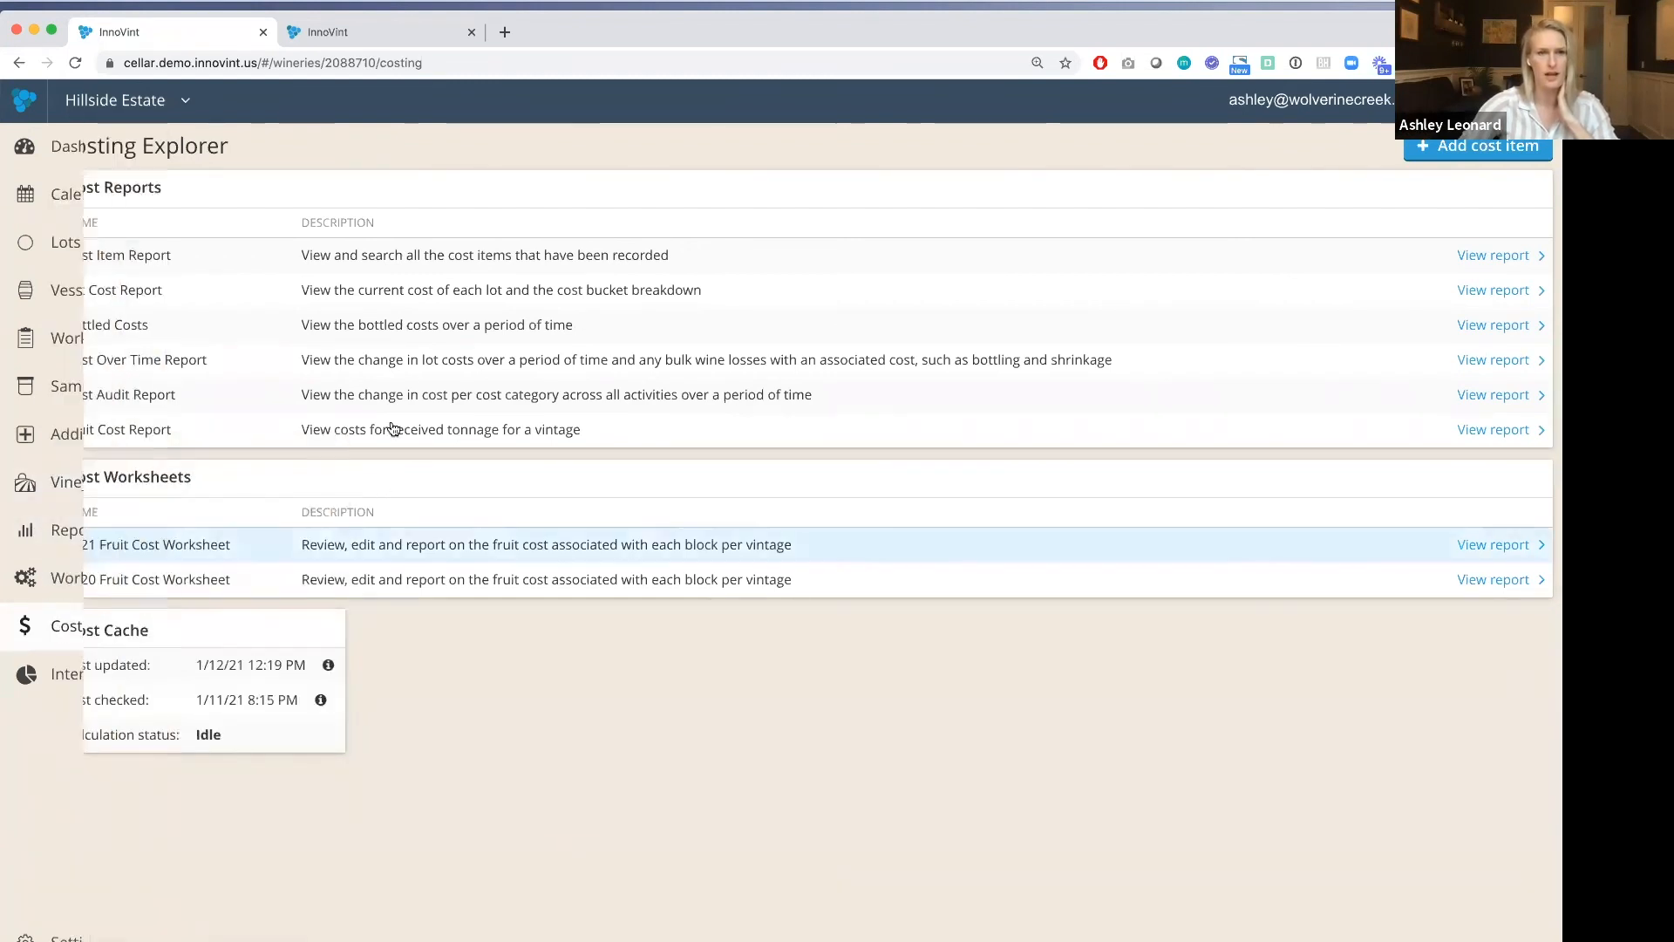
click(288, 332)
click(253, 208)
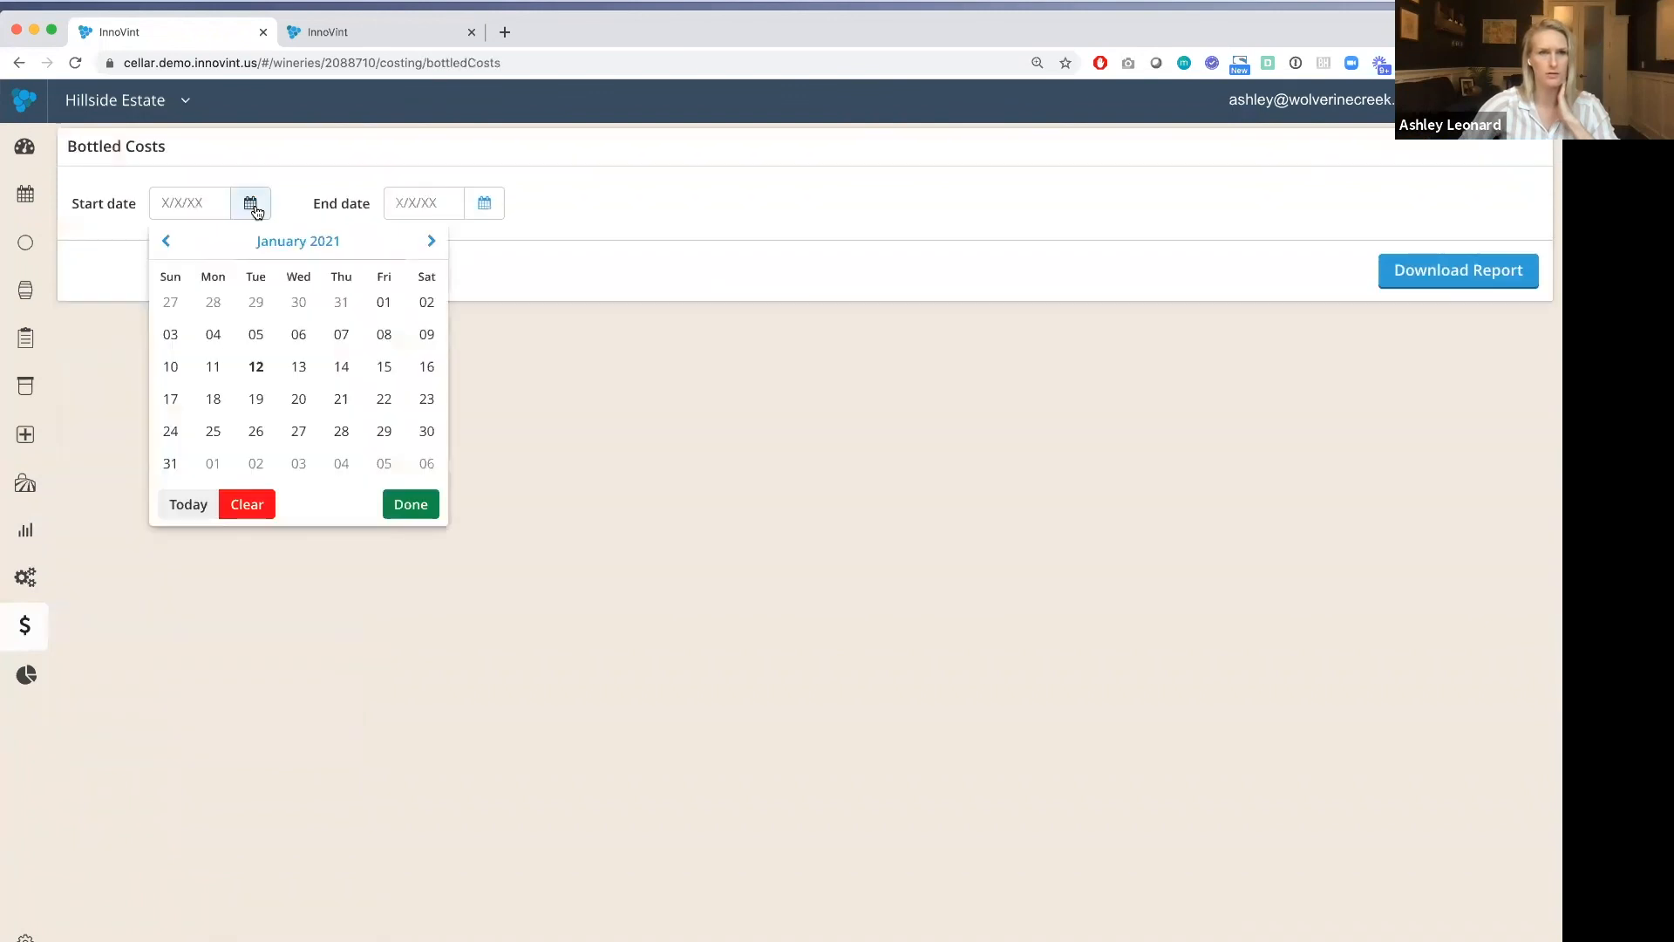
click(174, 248)
click(173, 249)
click(174, 248)
click(173, 249)
click(172, 248)
click(172, 248)
click(172, 246)
click(212, 302)
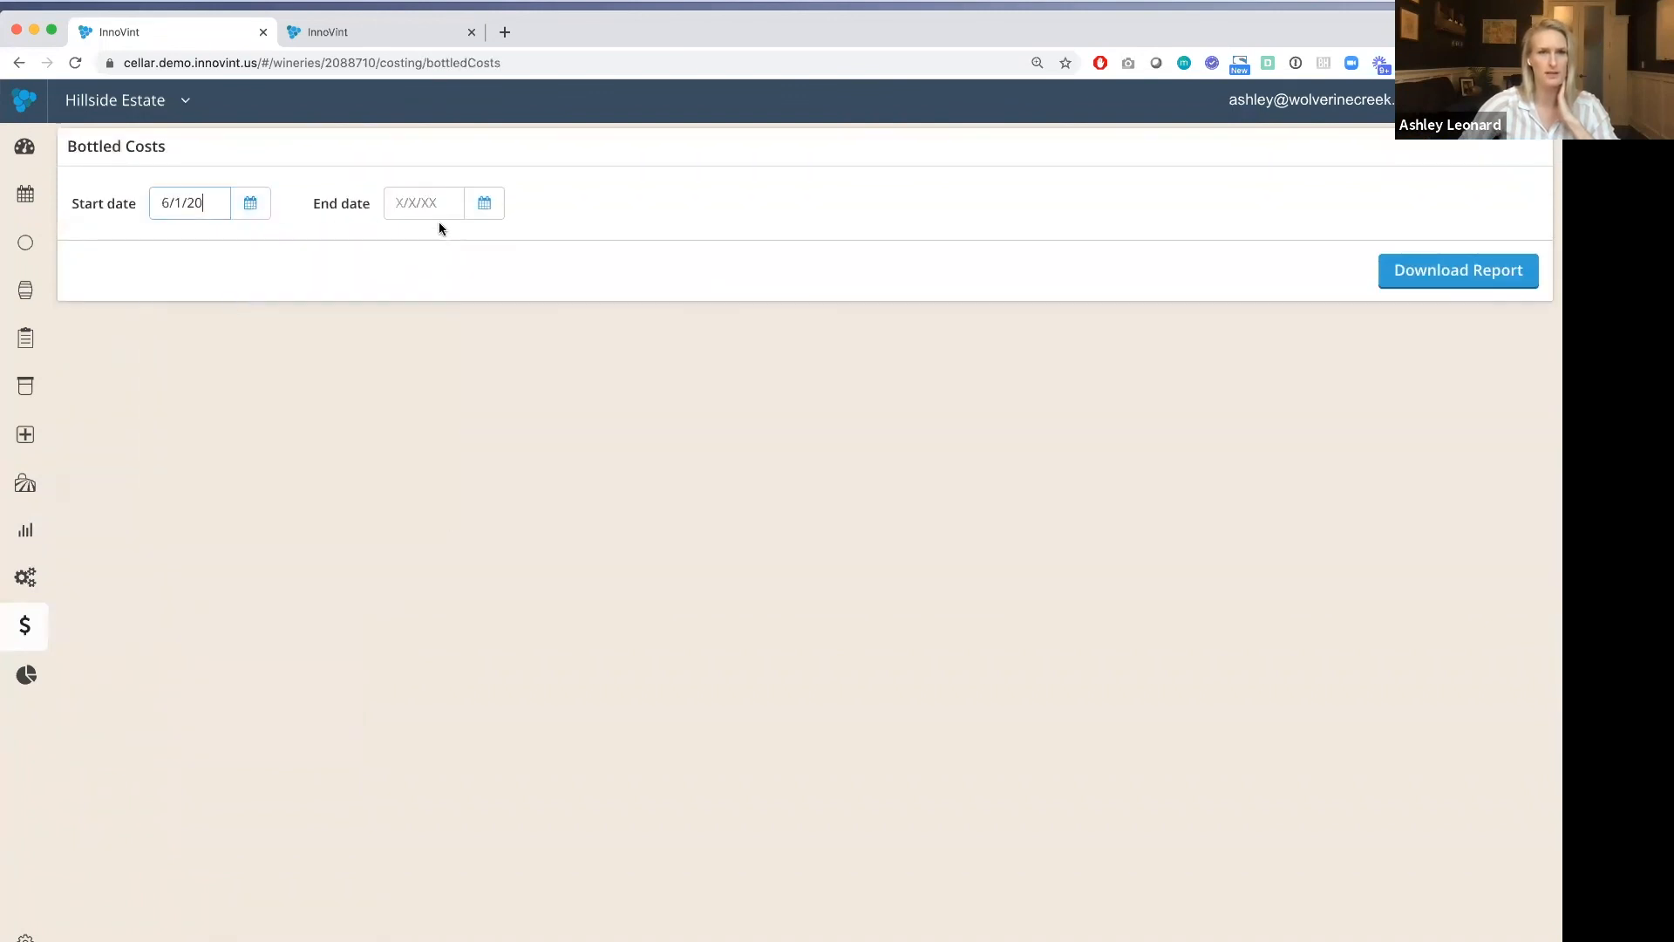
Step: Set the Bottled Costs report's end date to 12/31/20 and download the report
click(484, 205)
click(575, 302)
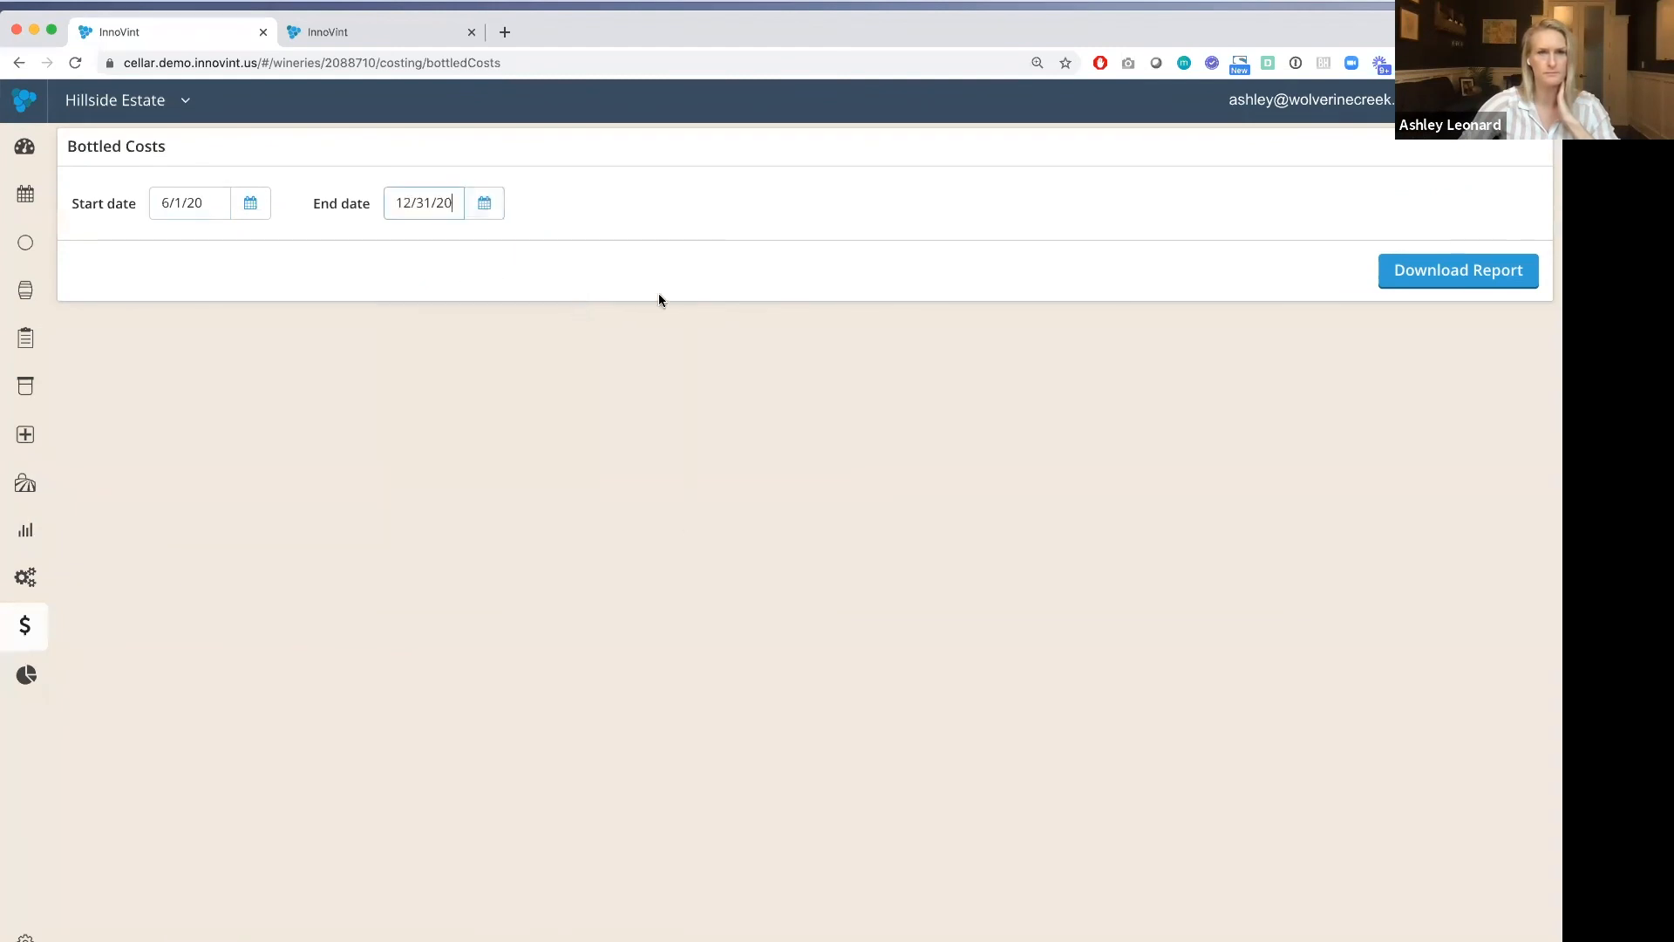
click(1483, 269)
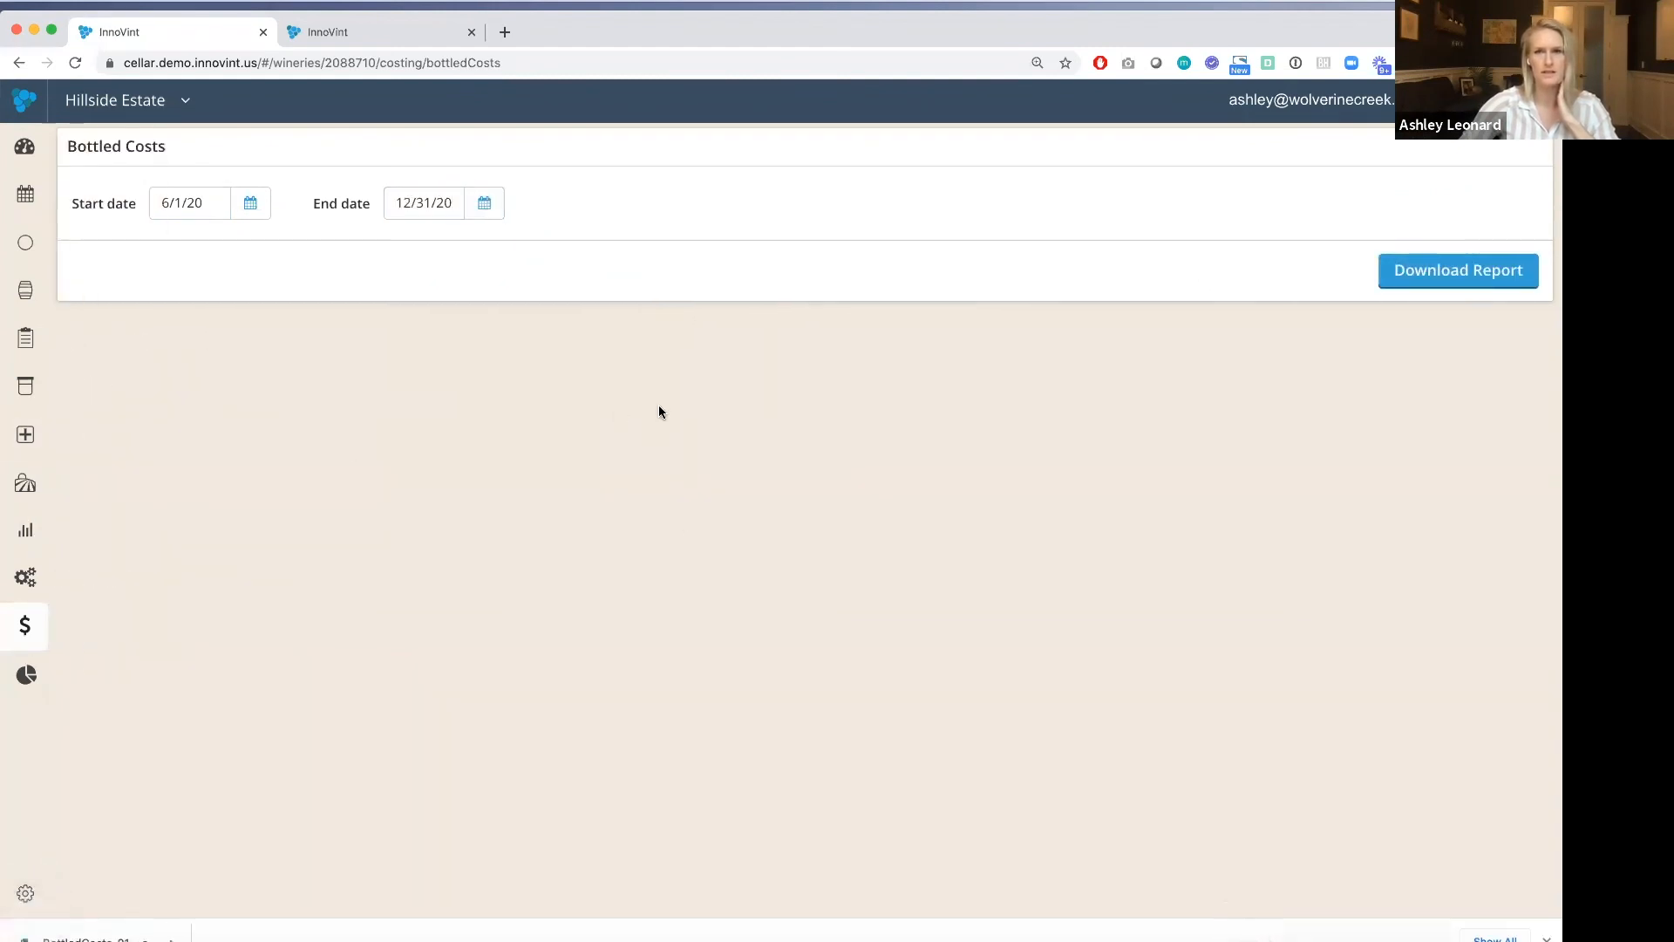
Step: Open the downloaded bottled costs file in Excel, zoom to 130%, and widen the Lot code column to fit the full codes
click(118, 938)
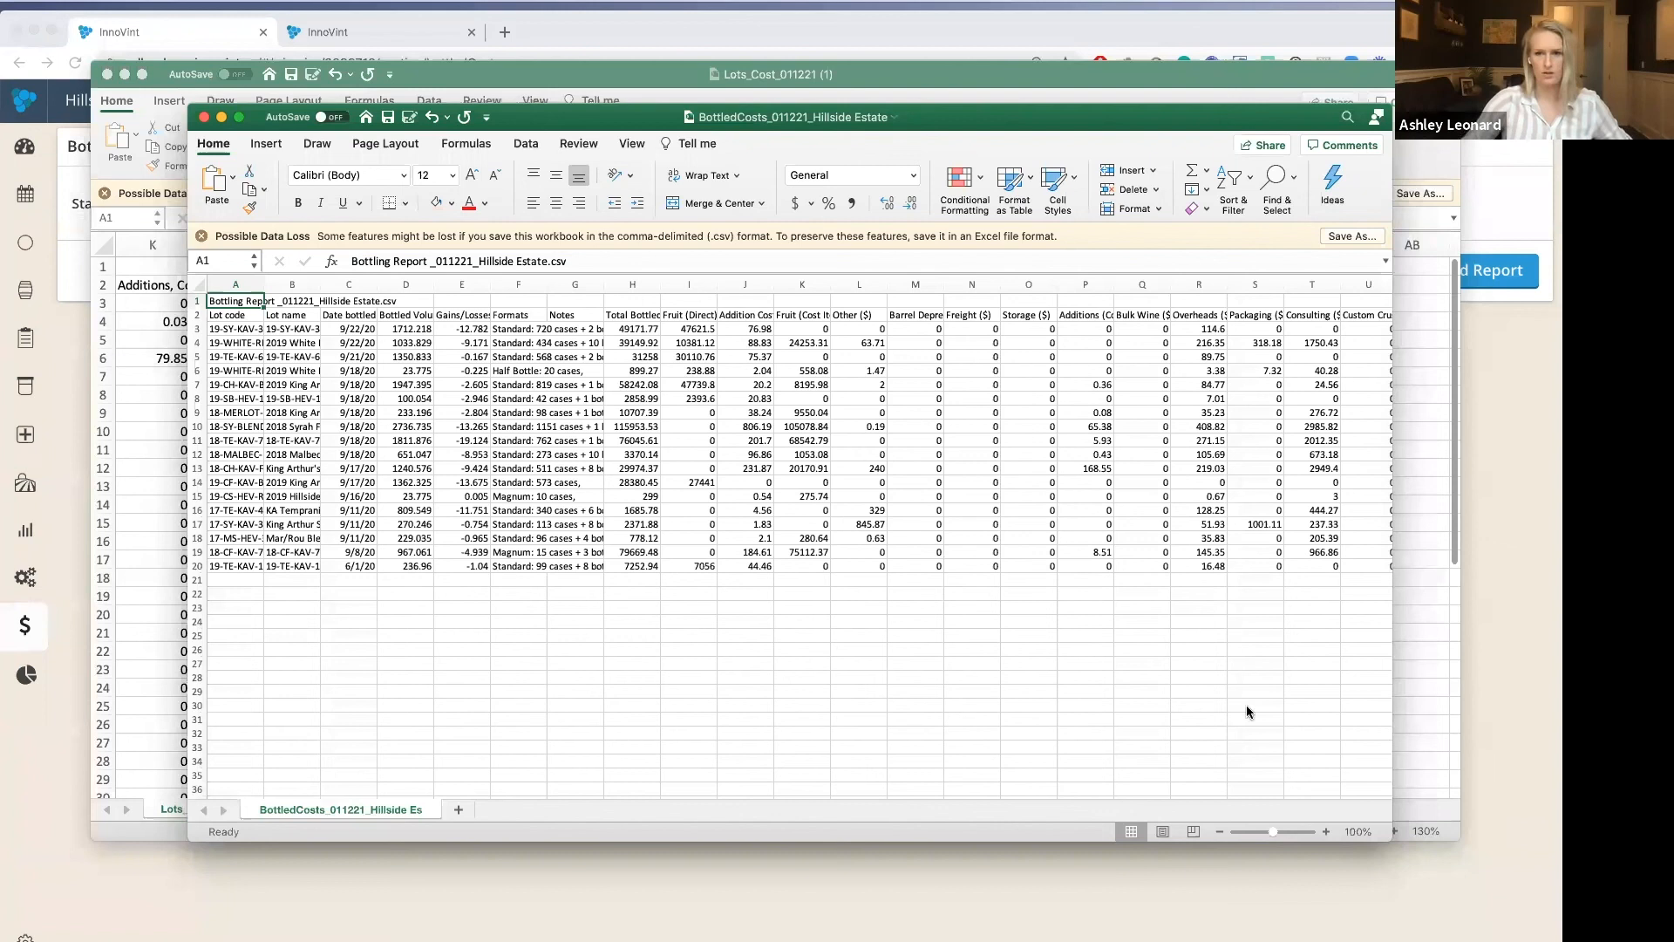
click(1326, 831)
click(1327, 831)
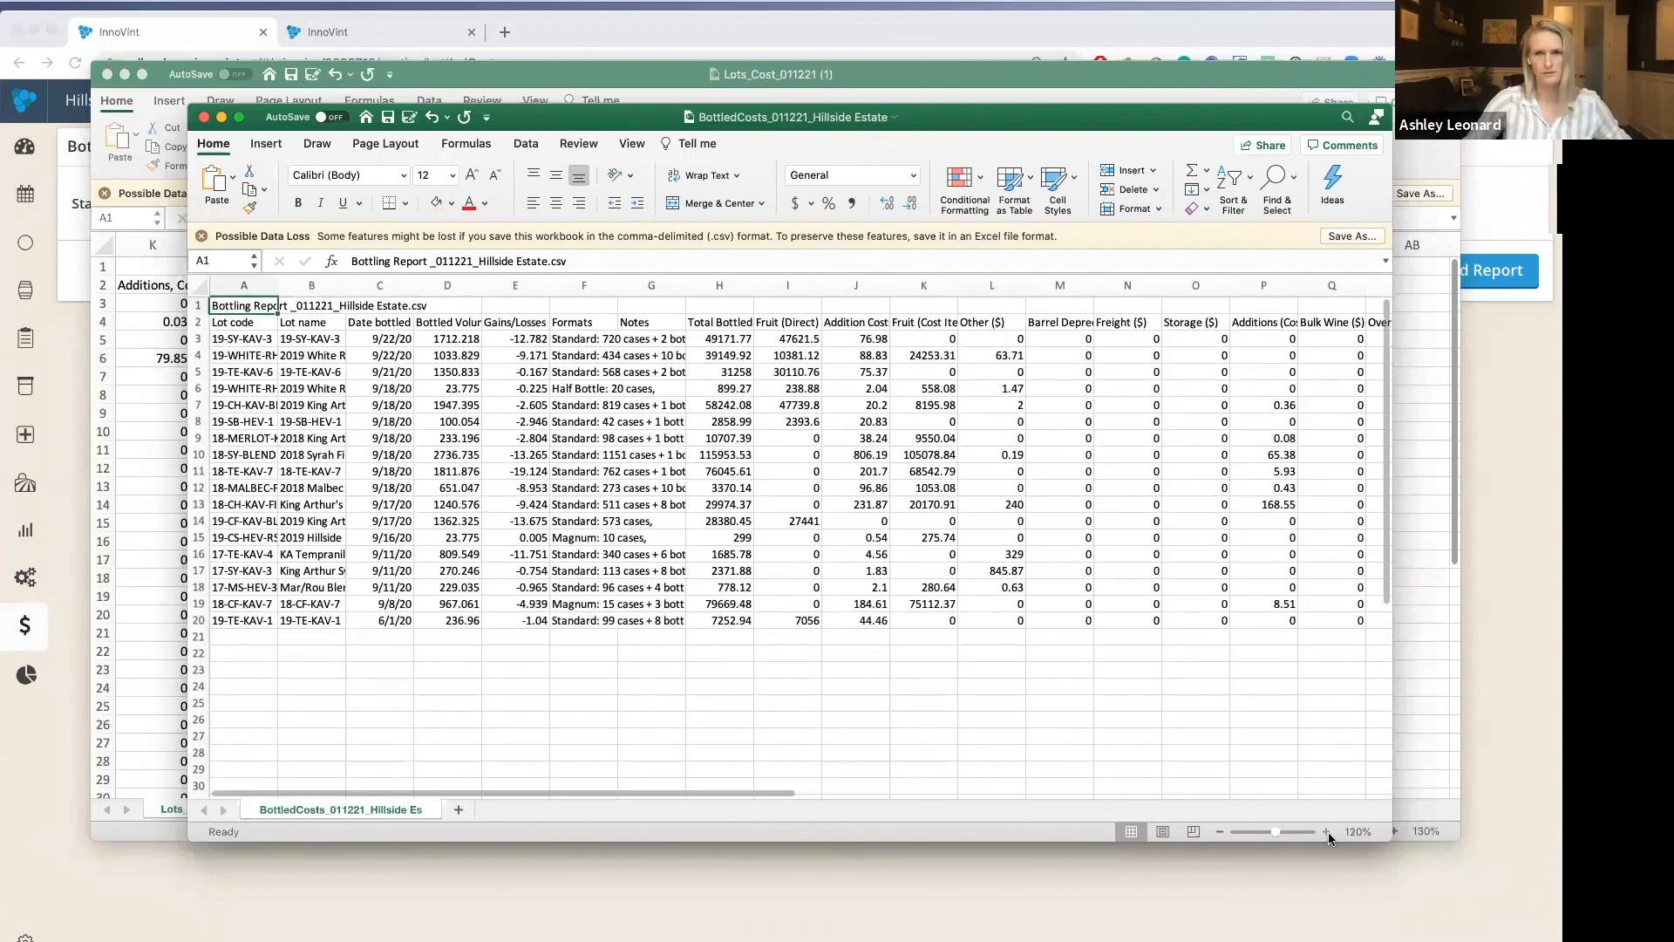
click(1327, 831)
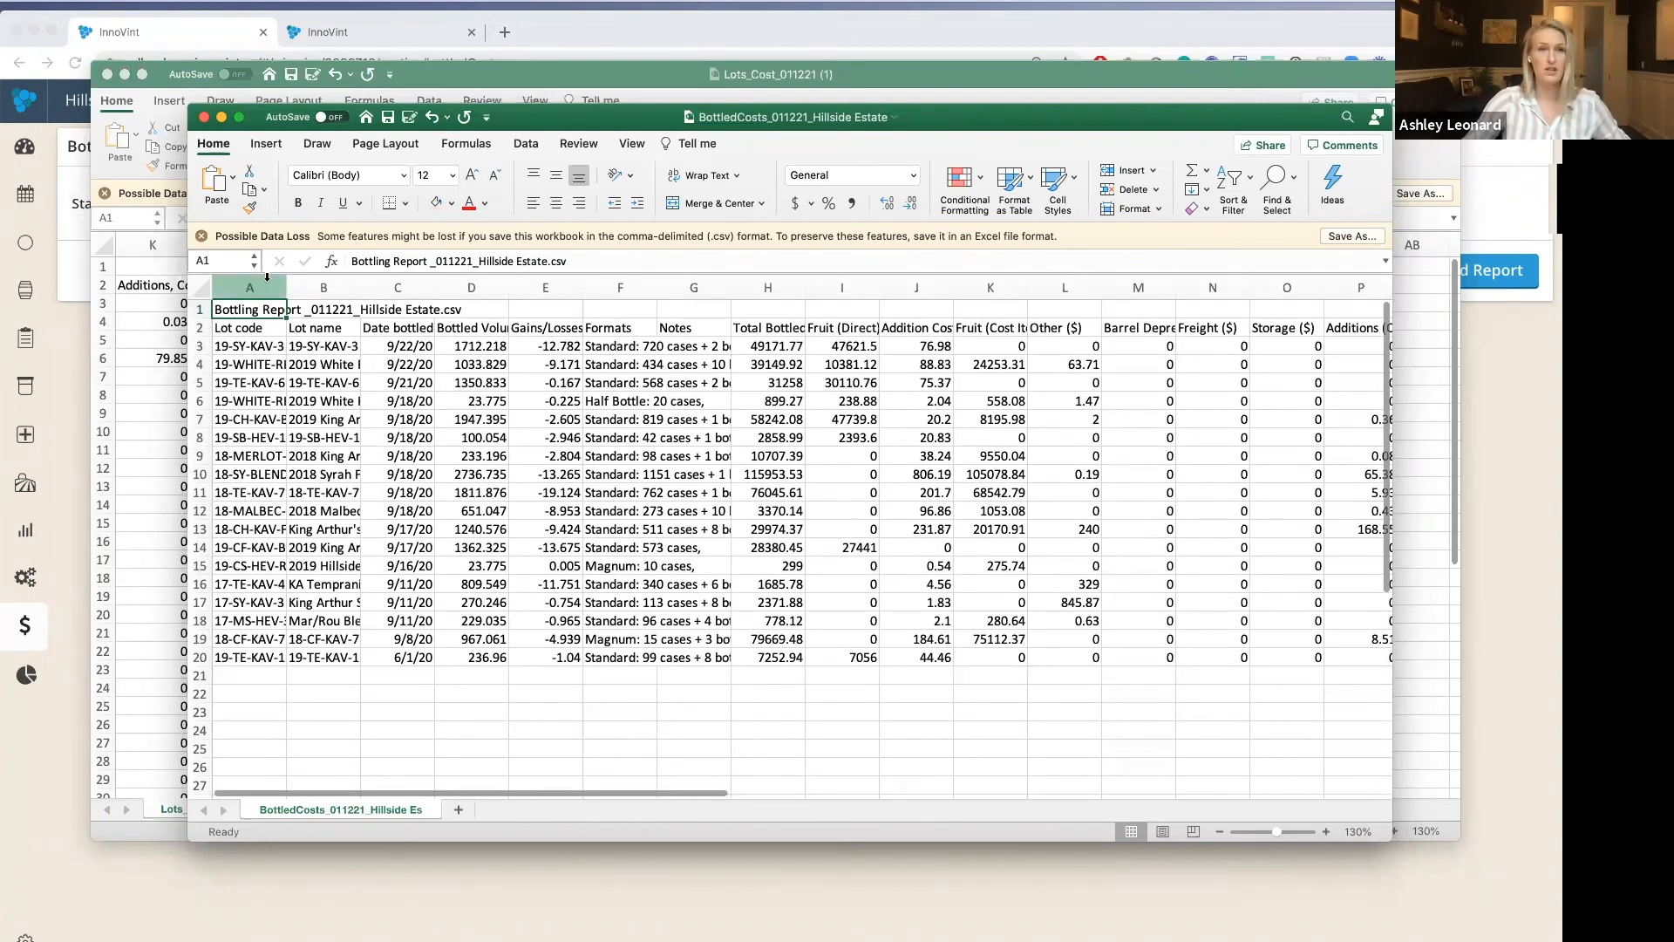
drag(286, 288, 407, 289)
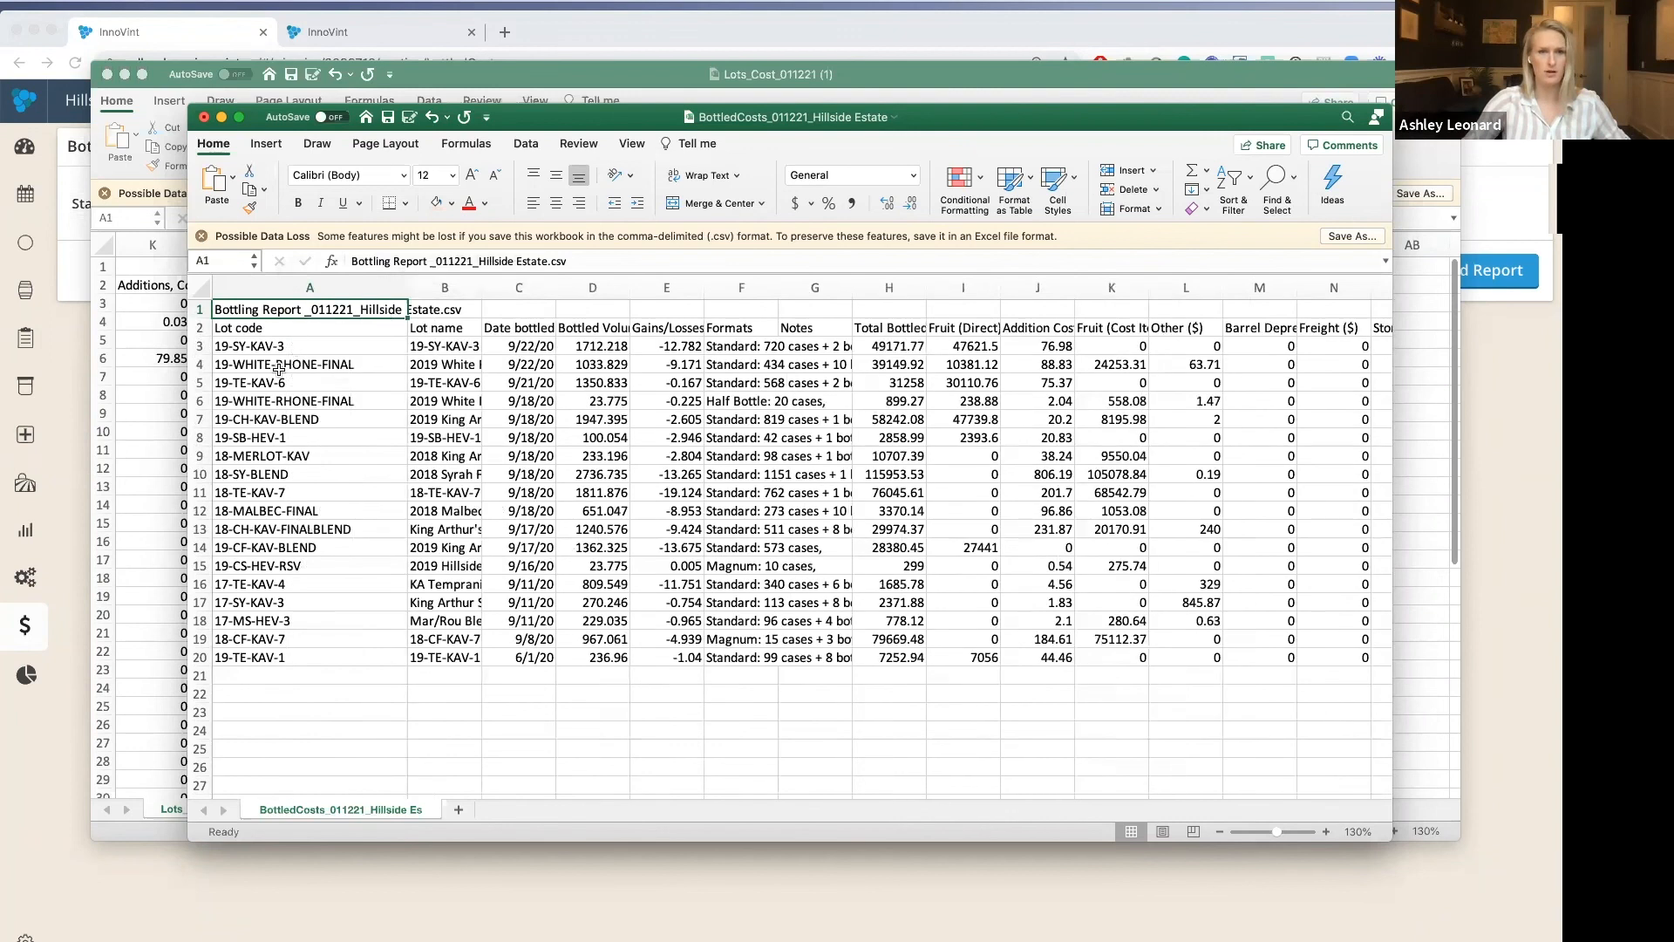
Step: Examine the cost category columns for the 19-WHITE-RHONE-FINAL lot in the bottling report, and switch back to InnoVint
scroll(458, 791, right, 5)
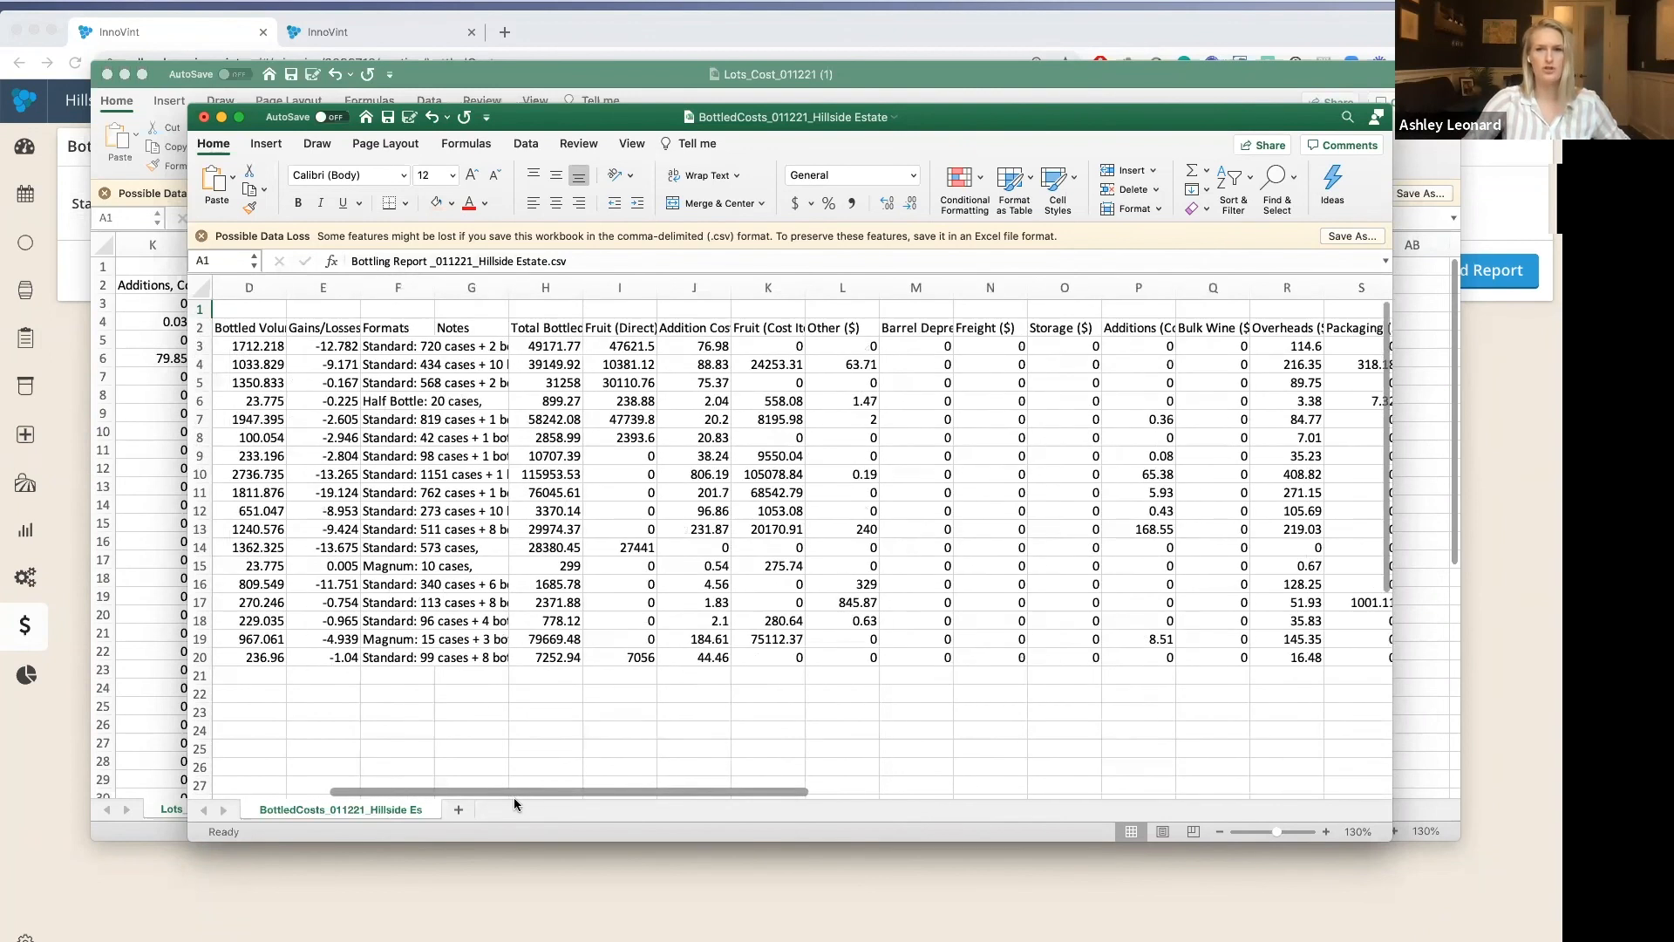
scroll(568, 798, right, 5)
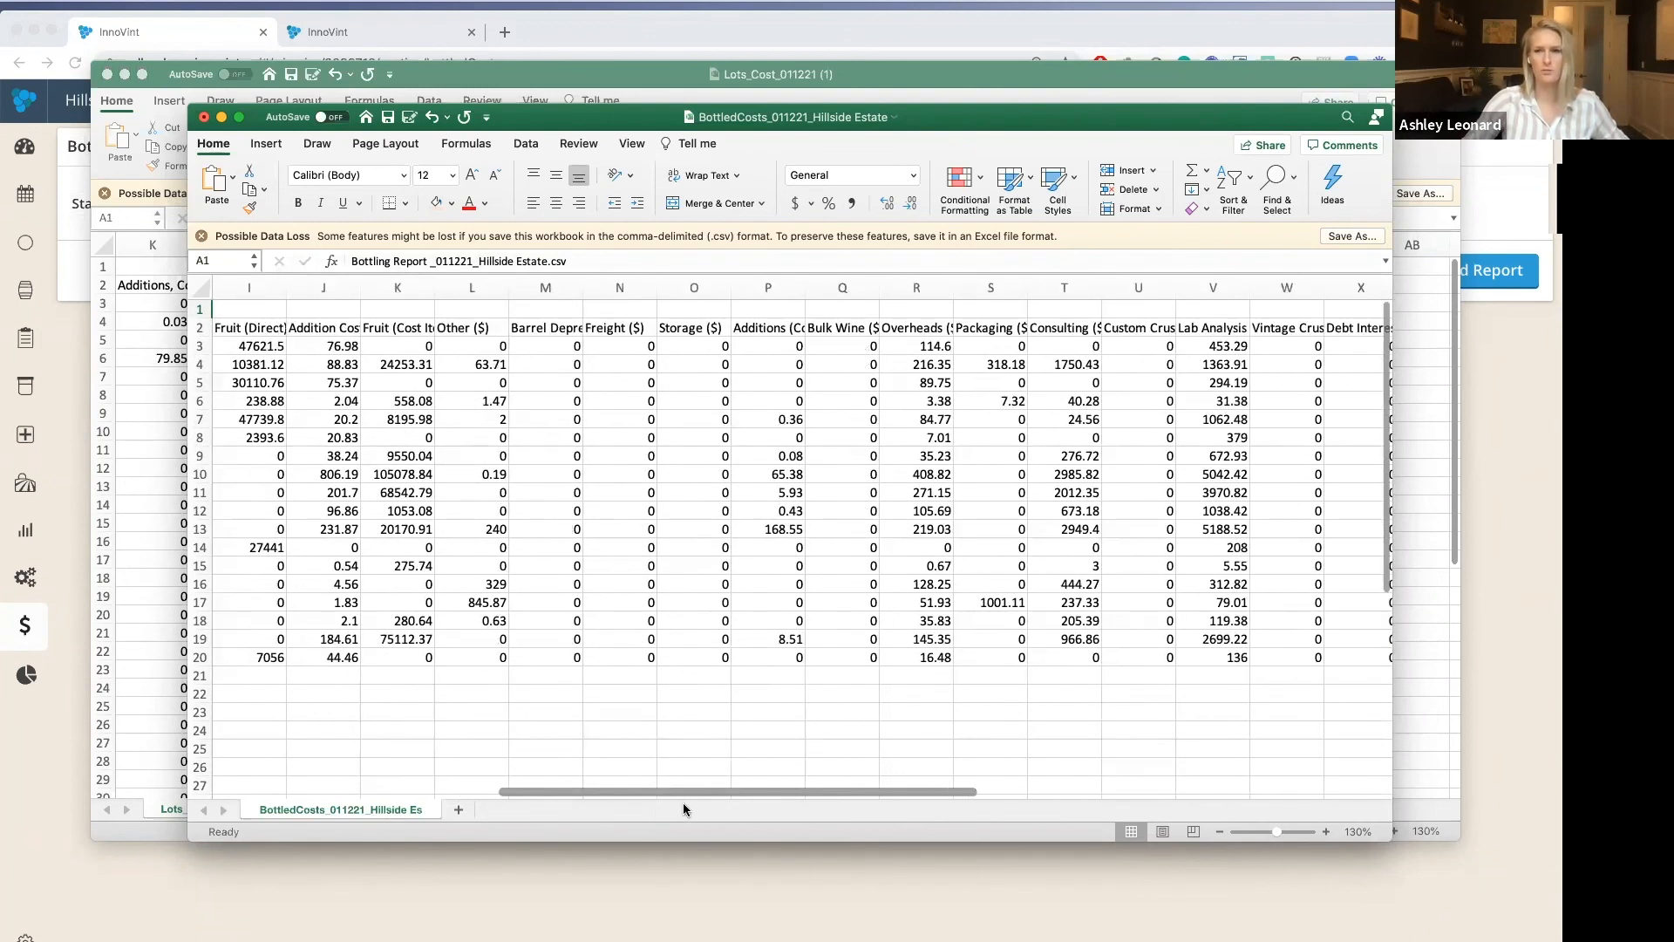
click(1080, 363)
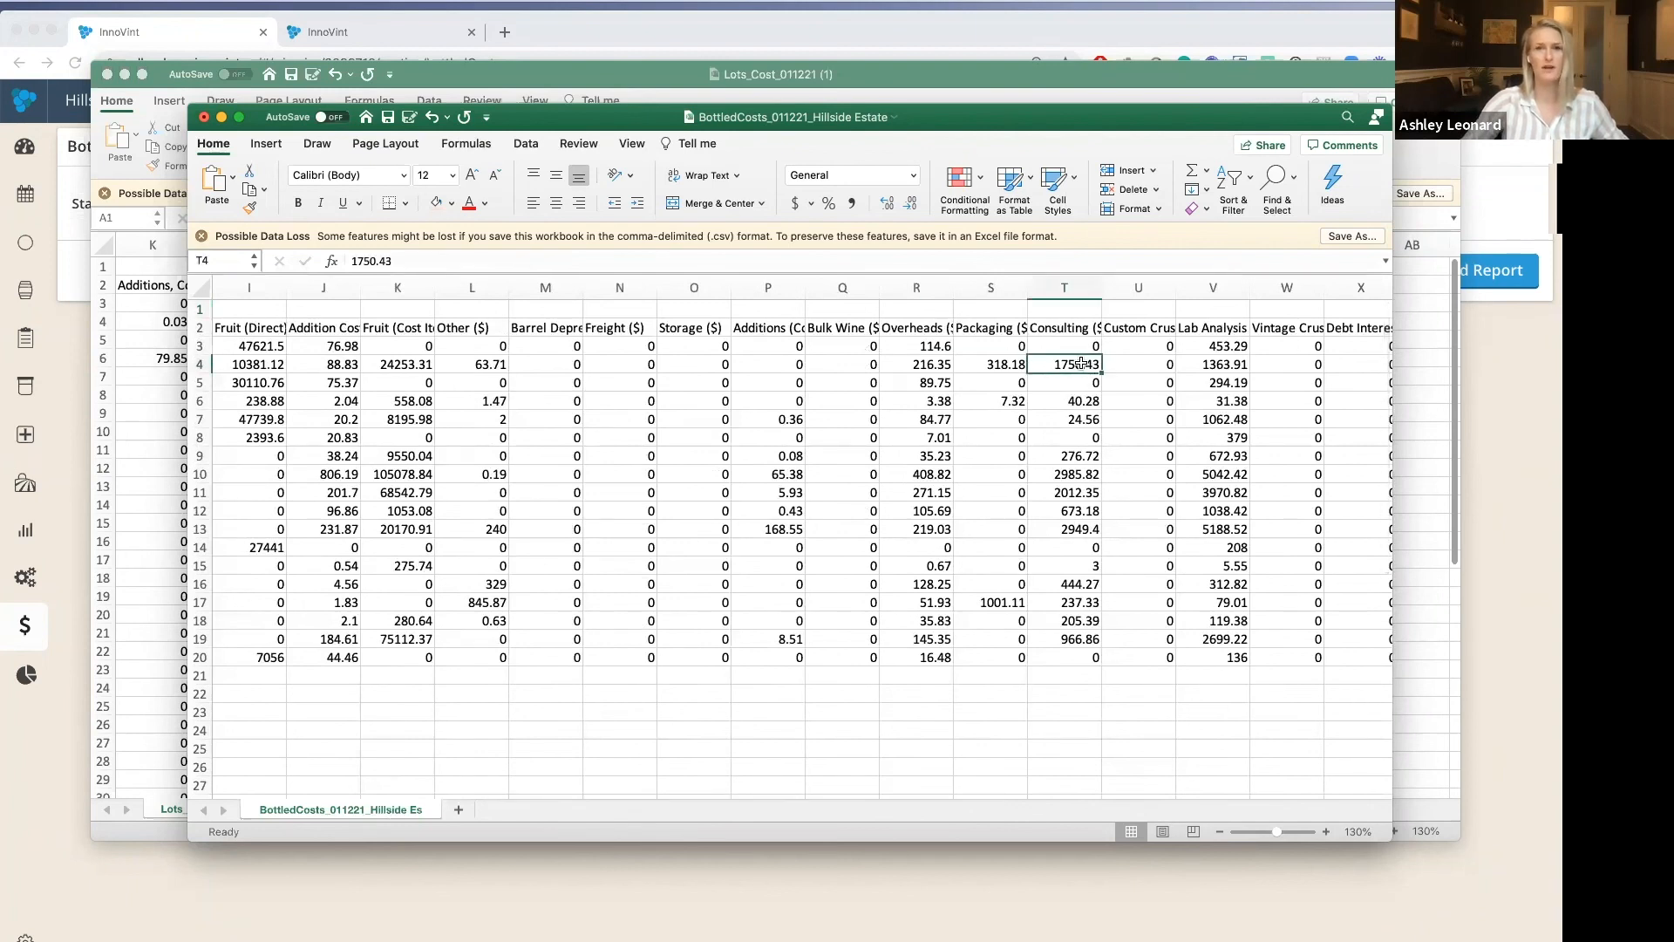
click(1003, 364)
click(942, 366)
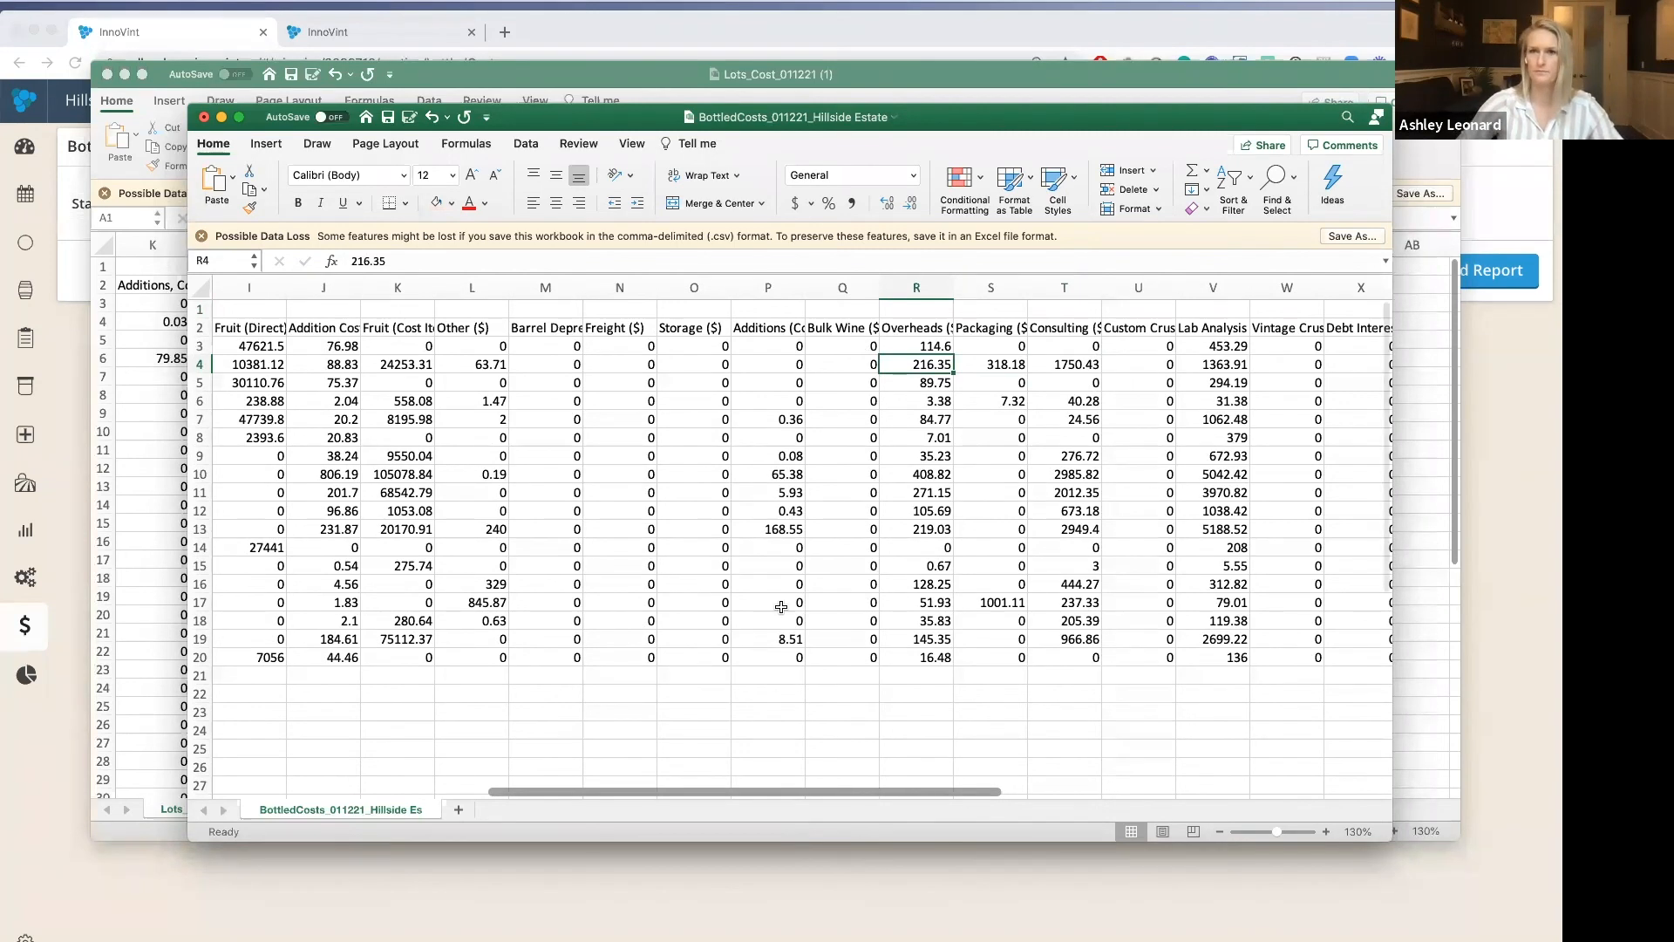
scroll(784, 767, left, 10)
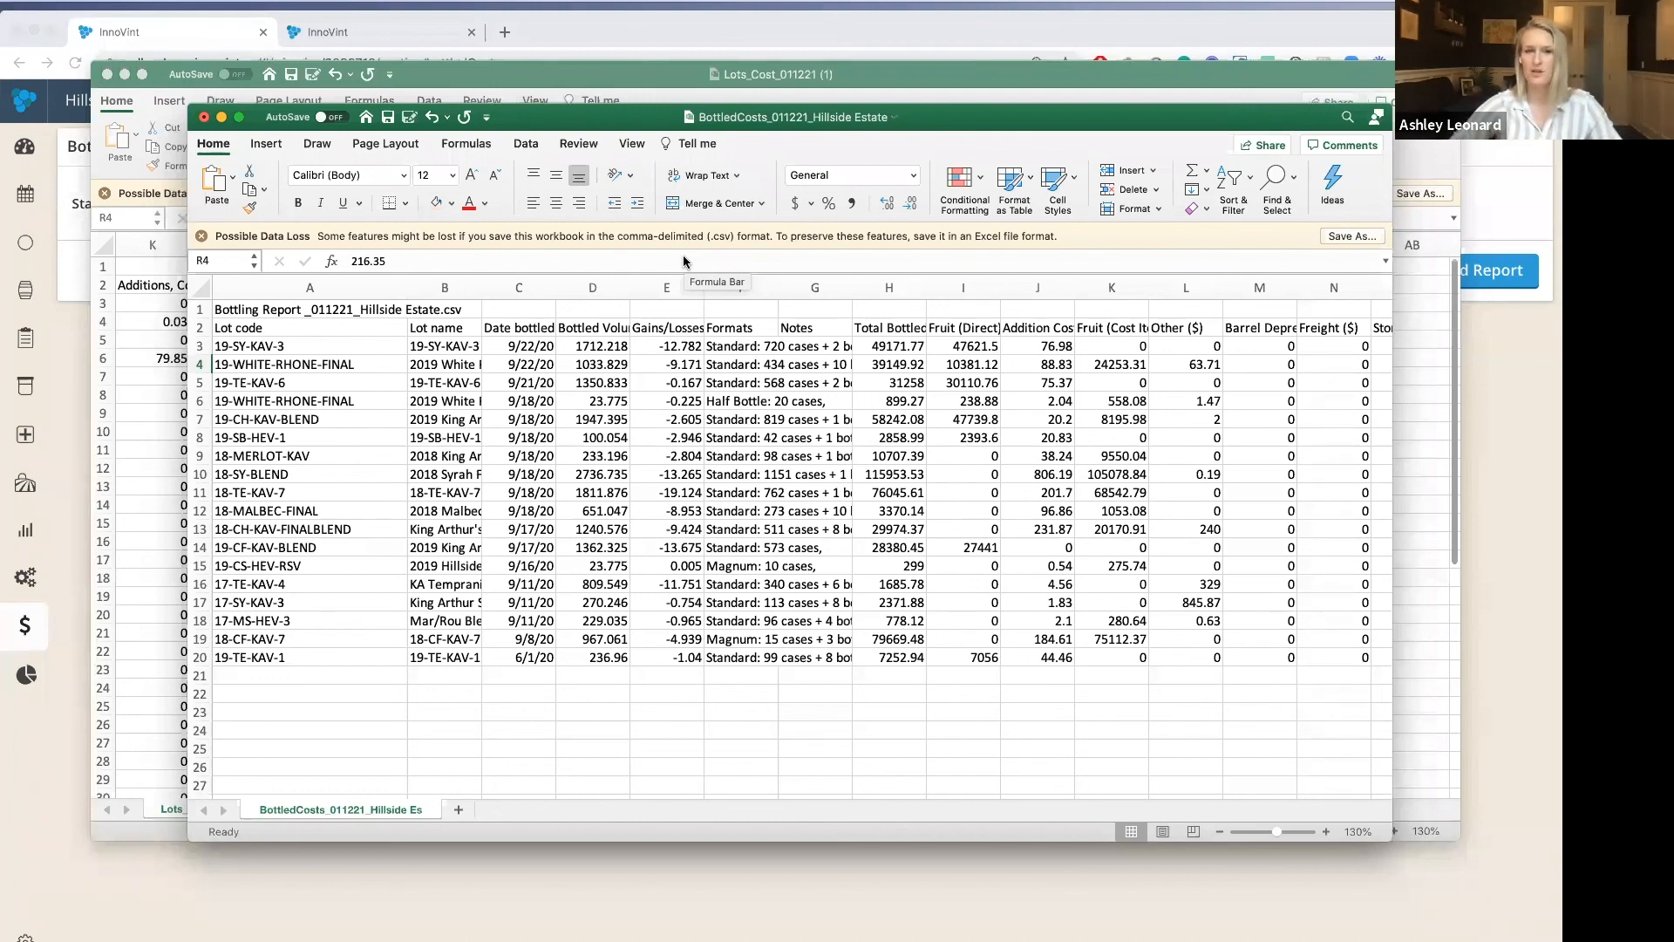
click(631, 29)
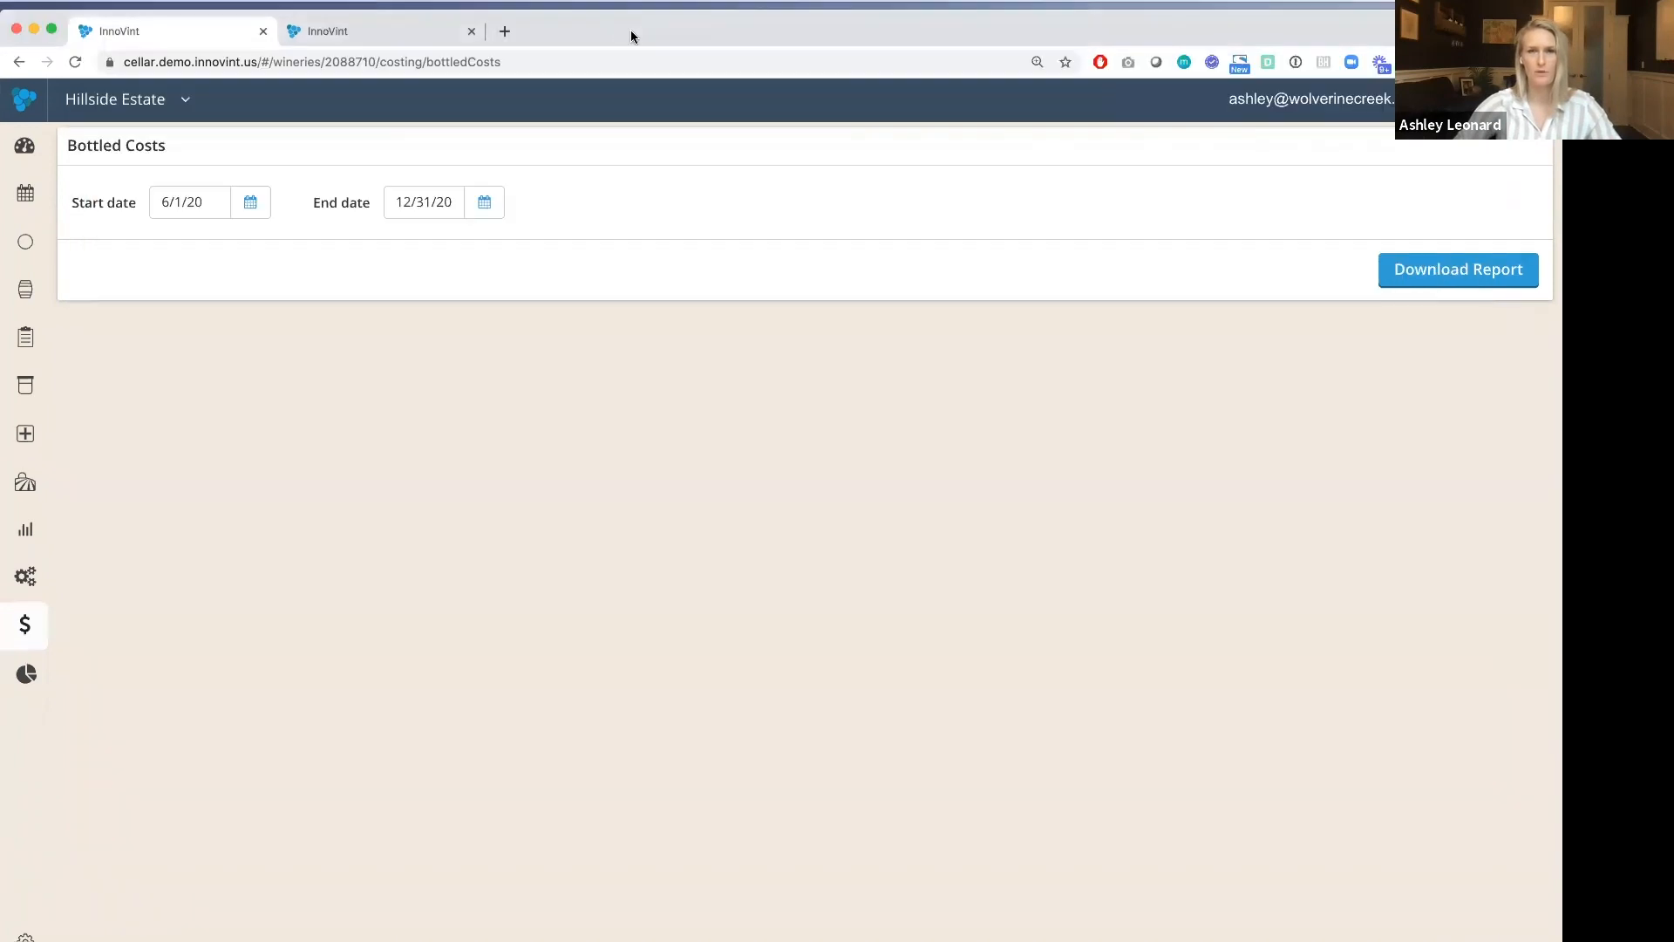